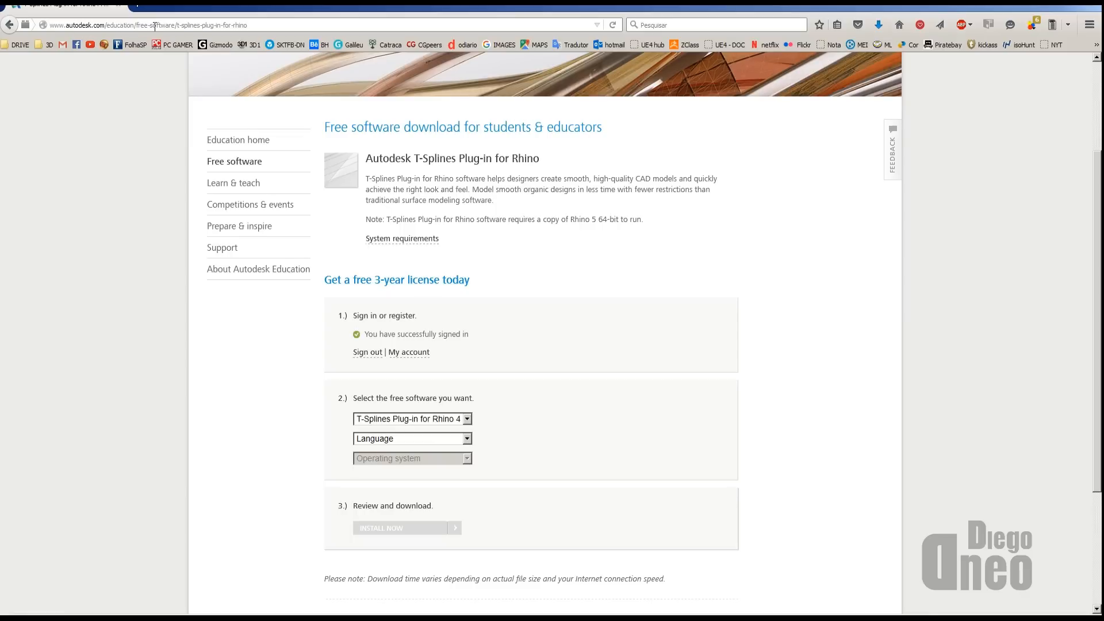
left_click(178, 26)
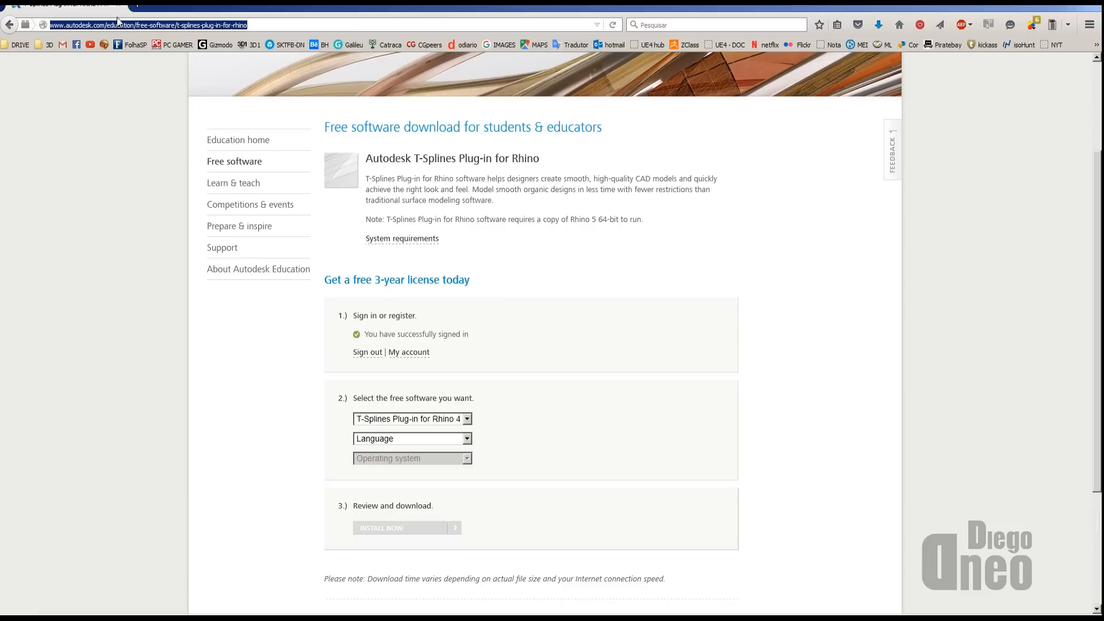
left_click(134, 26)
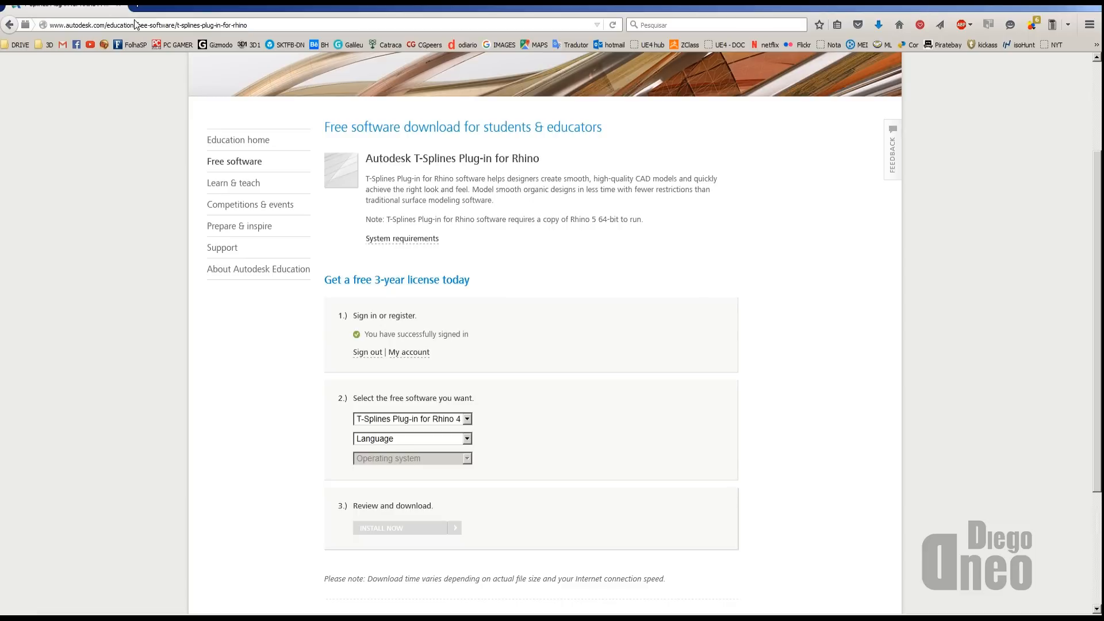
left_click(377, 279)
left_click_drag(376, 279, 500, 289)
left_click(500, 288)
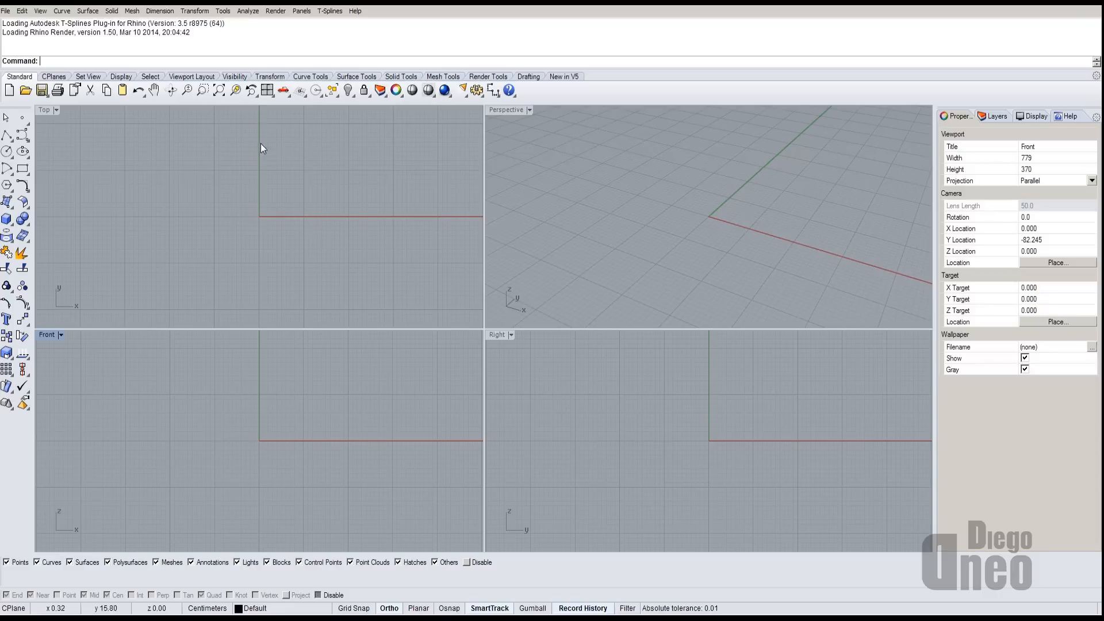
left_click(331, 14)
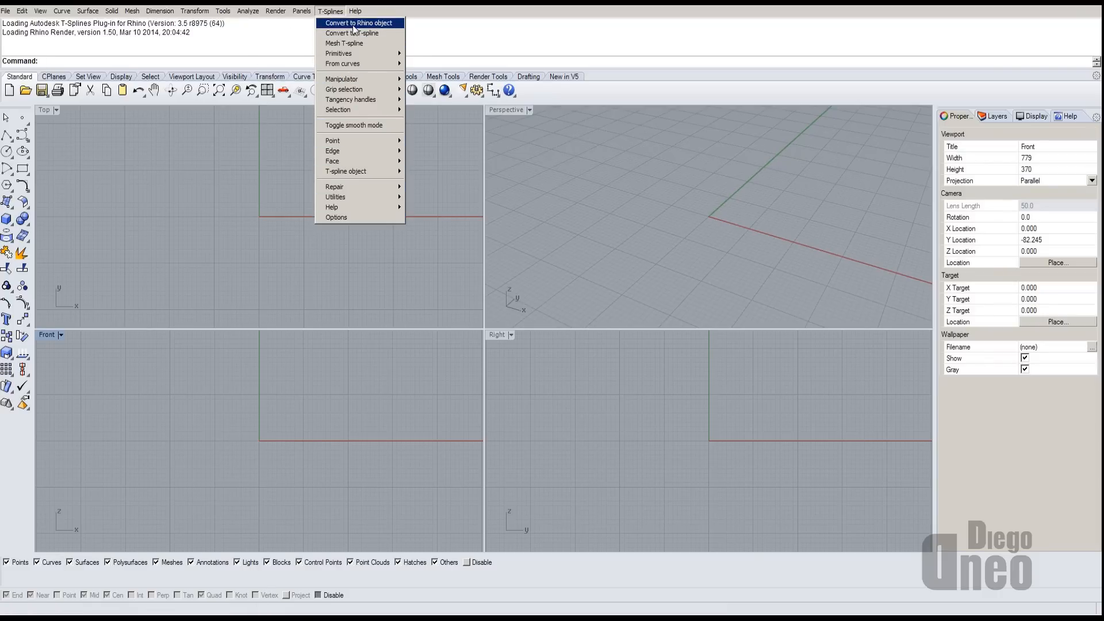
left_click(195, 221)
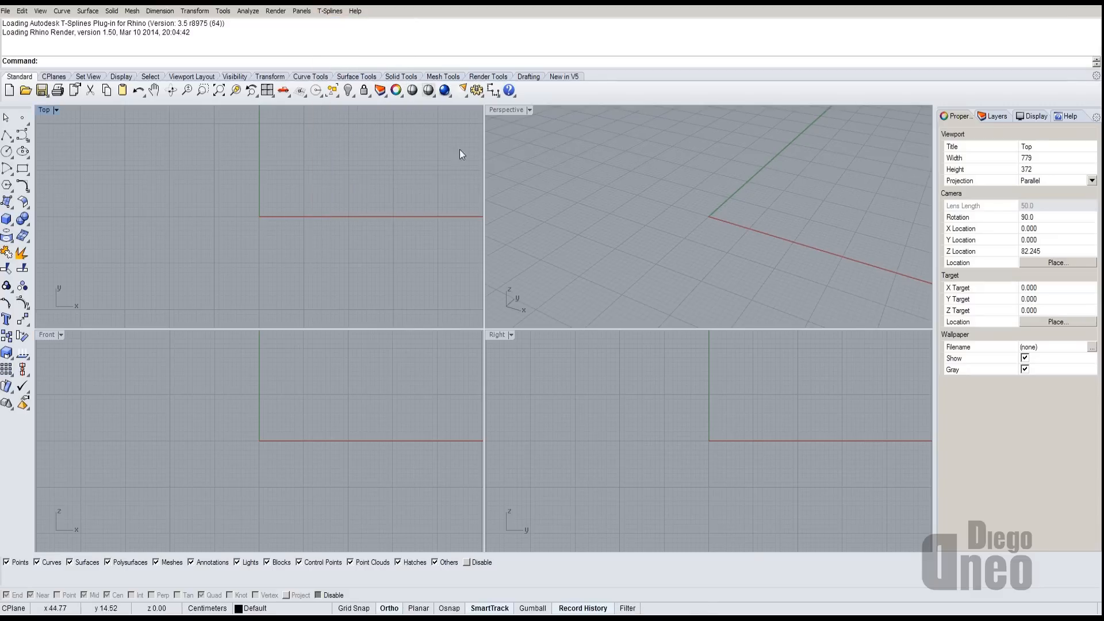
right_click(607, 92)
mouse_move(640, 103)
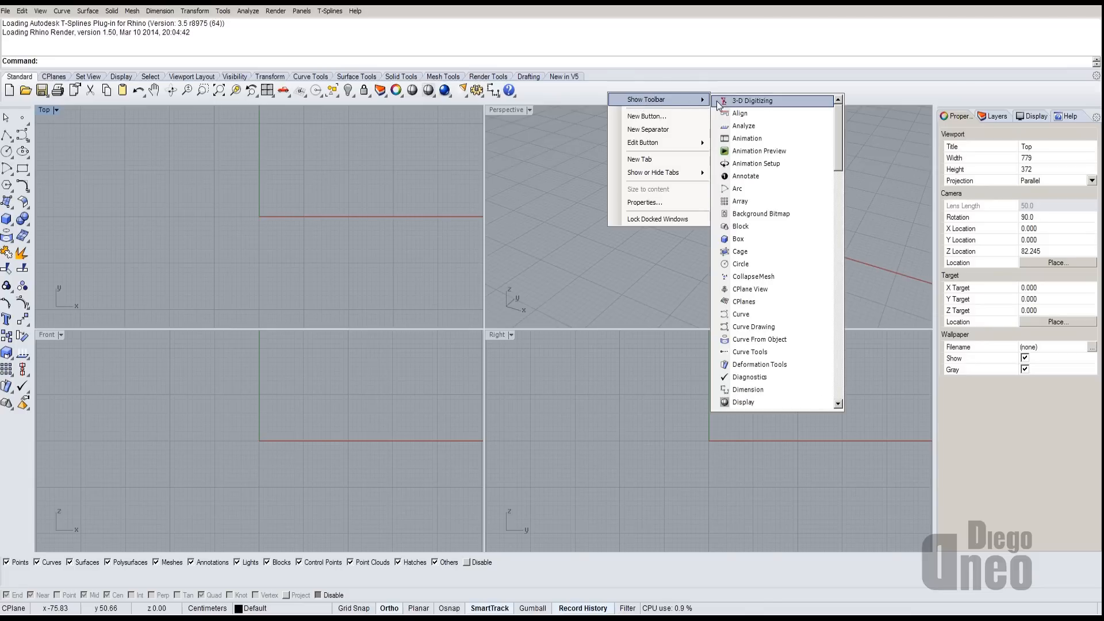
left_click_drag(840, 112, 838, 204)
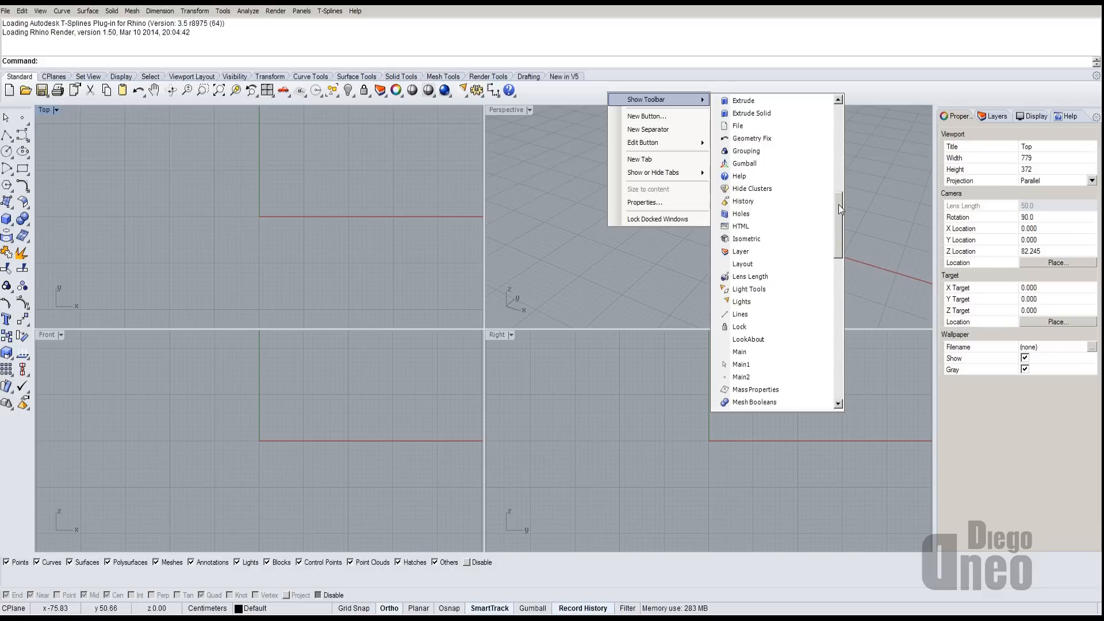
left_click(563, 172)
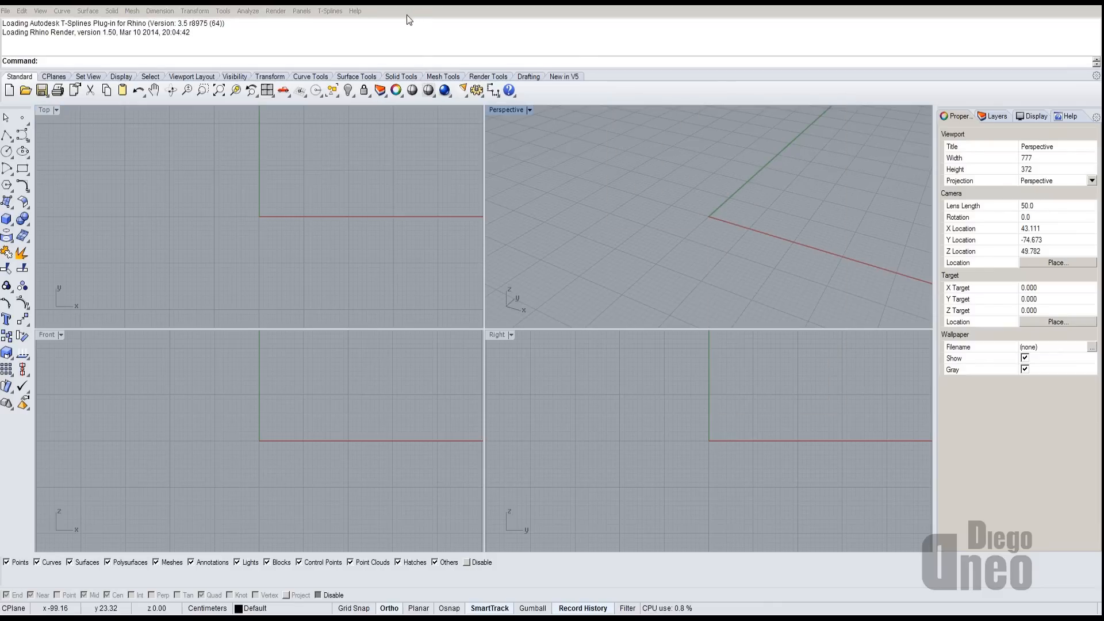
left_click(326, 12)
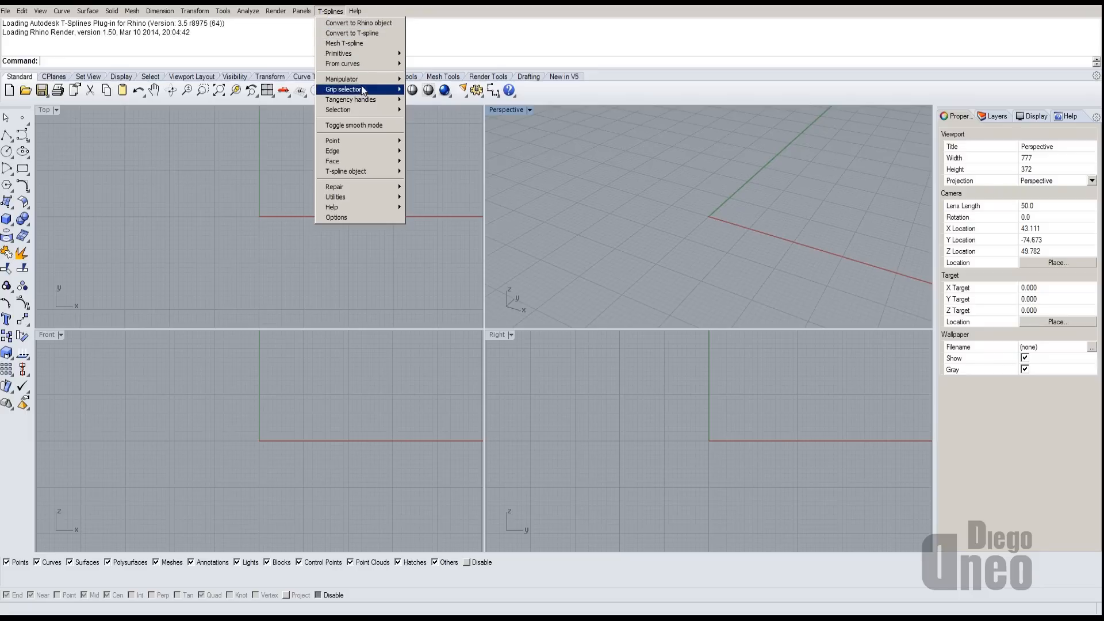
left_click(373, 216)
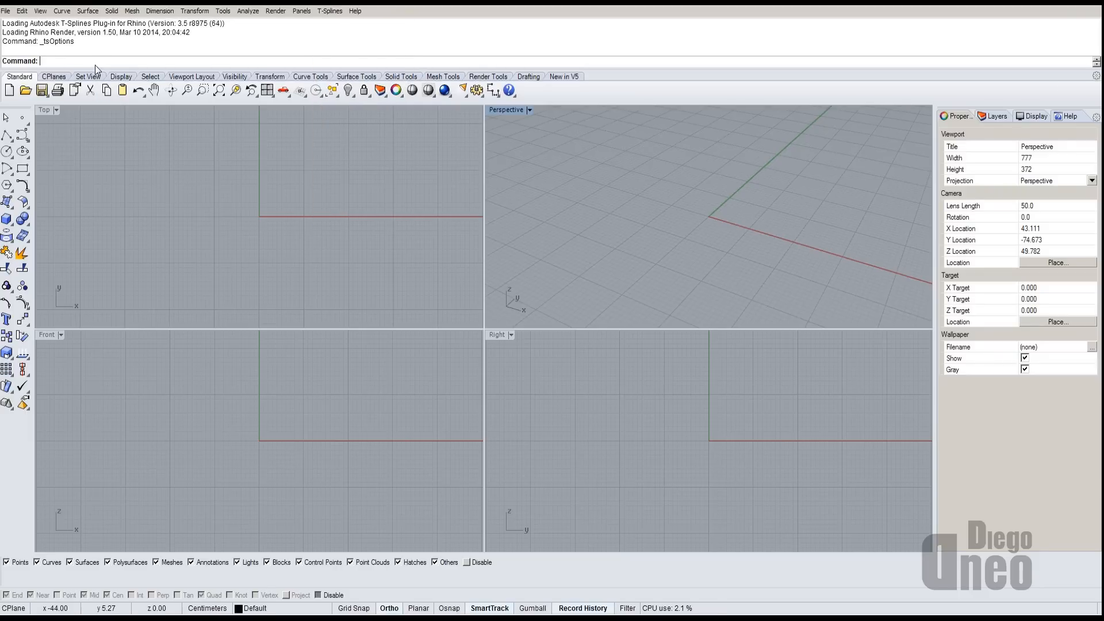
- Load the T-Splines toolbars with the tsToolbar command and detach All Commands as its own floating toolbar
type("tsToolbar")
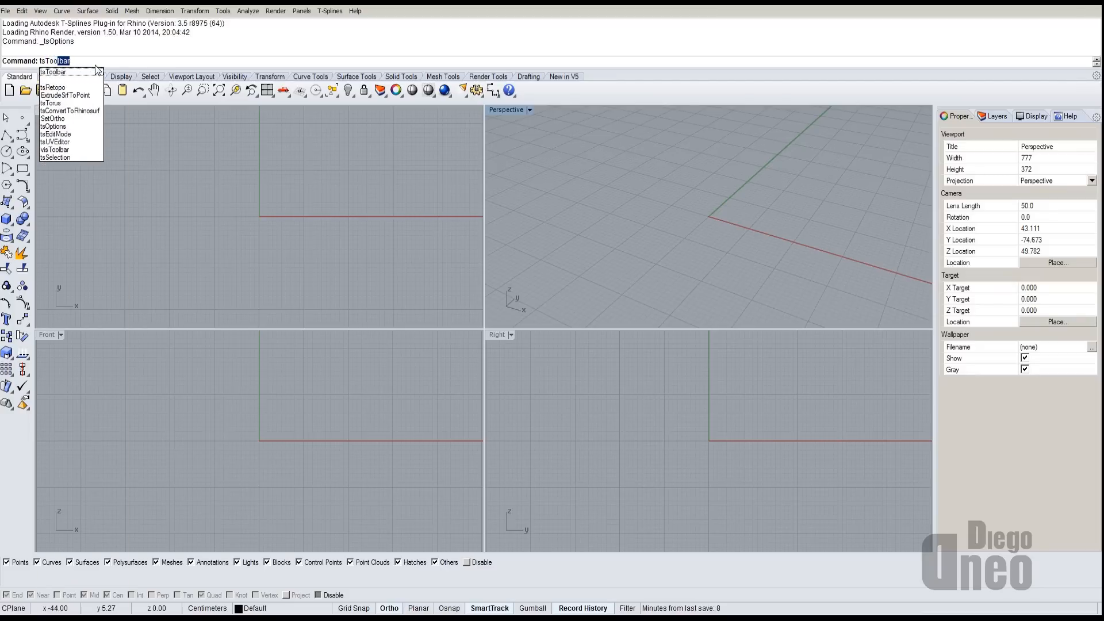
key("Return")
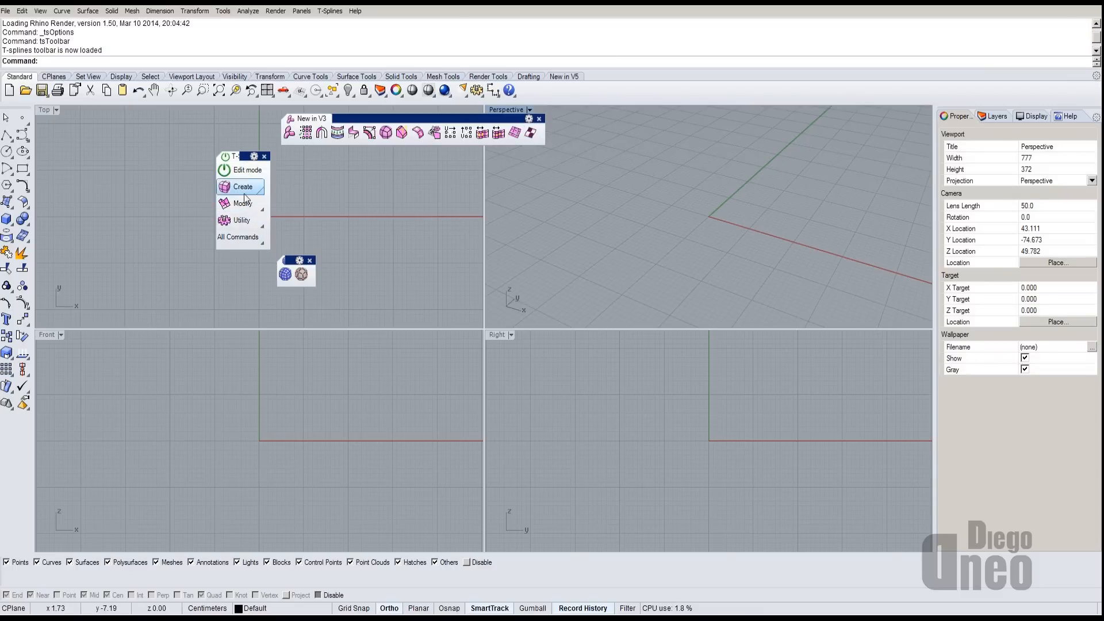
left_click_drag(264, 244, 195, 248)
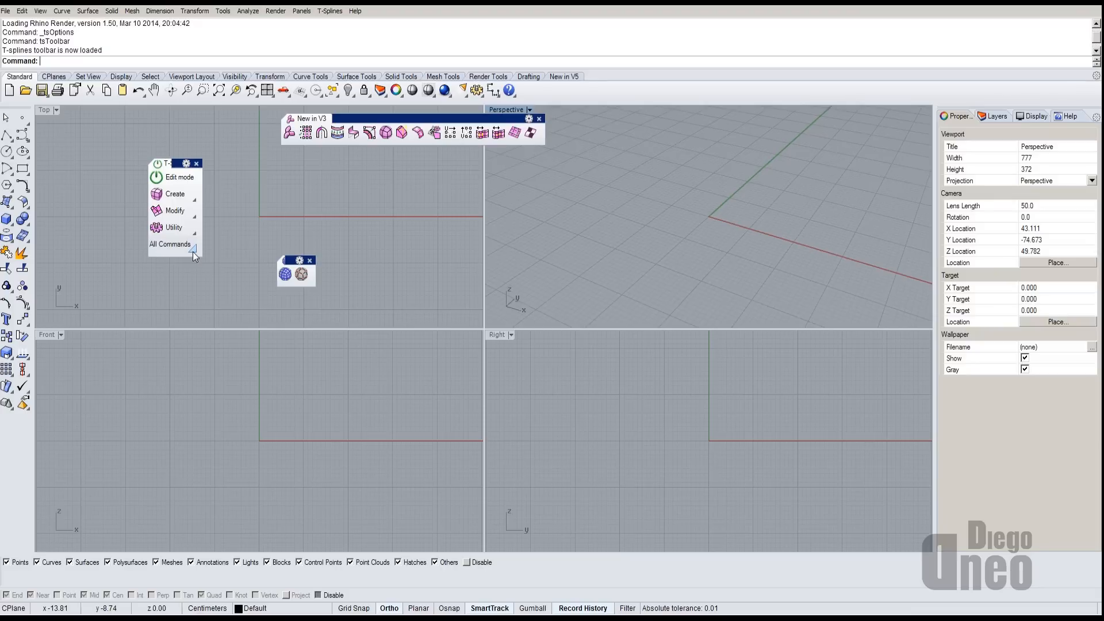
left_click(192, 250)
left_click_drag(181, 266, 190, 320)
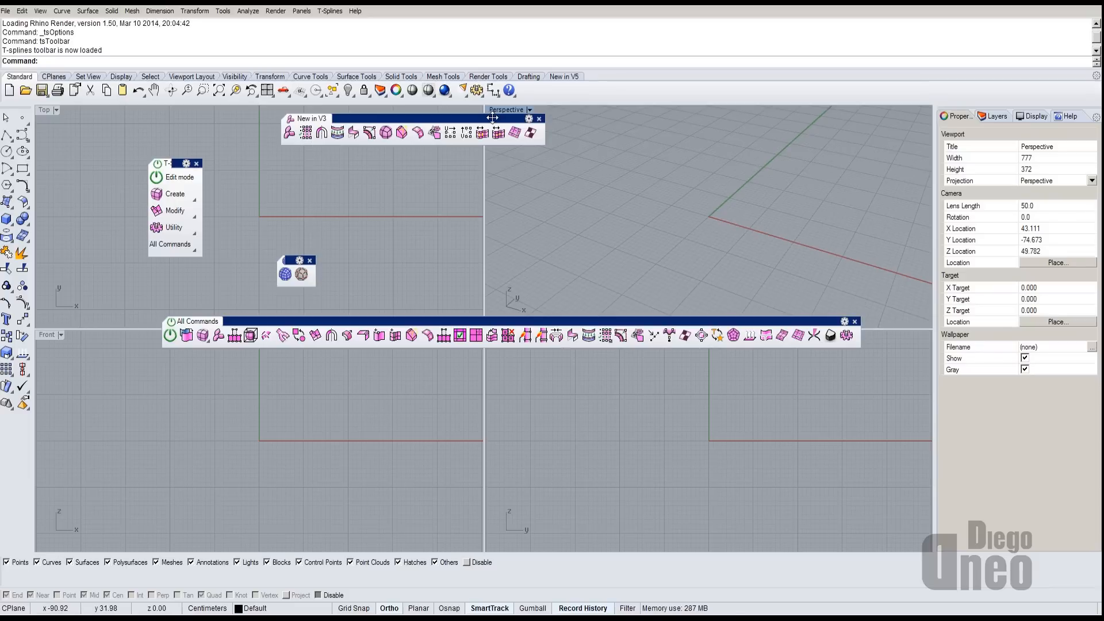
- Close the other floating T-Splines toolbars and dock All Commands in its own row beneath the Standard toolbar
left_click_drag(489, 118, 459, 204)
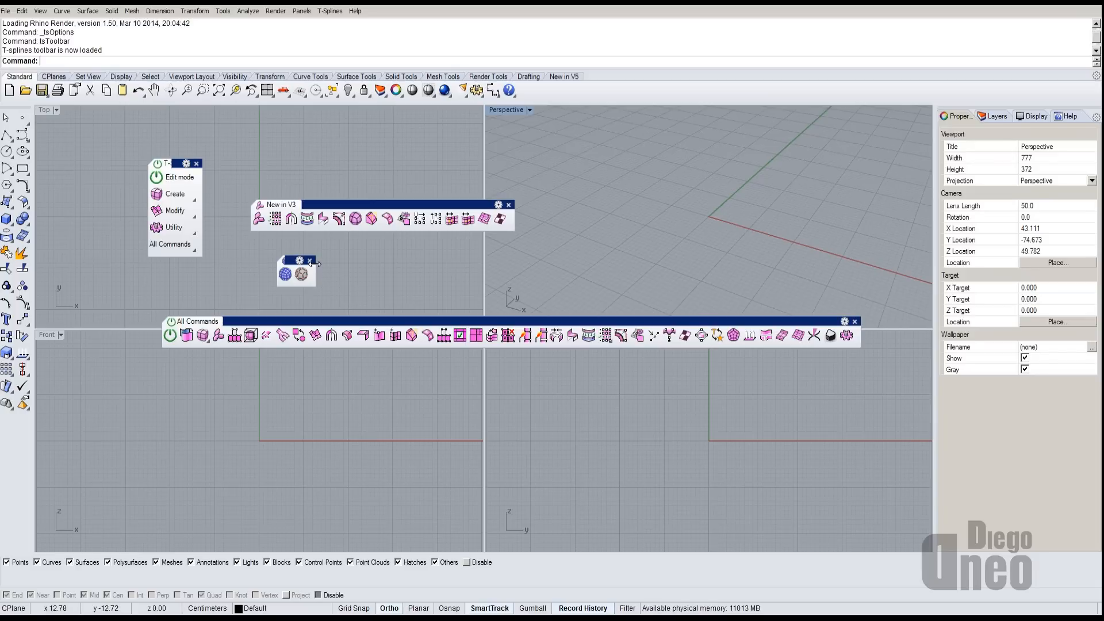
left_click(310, 261)
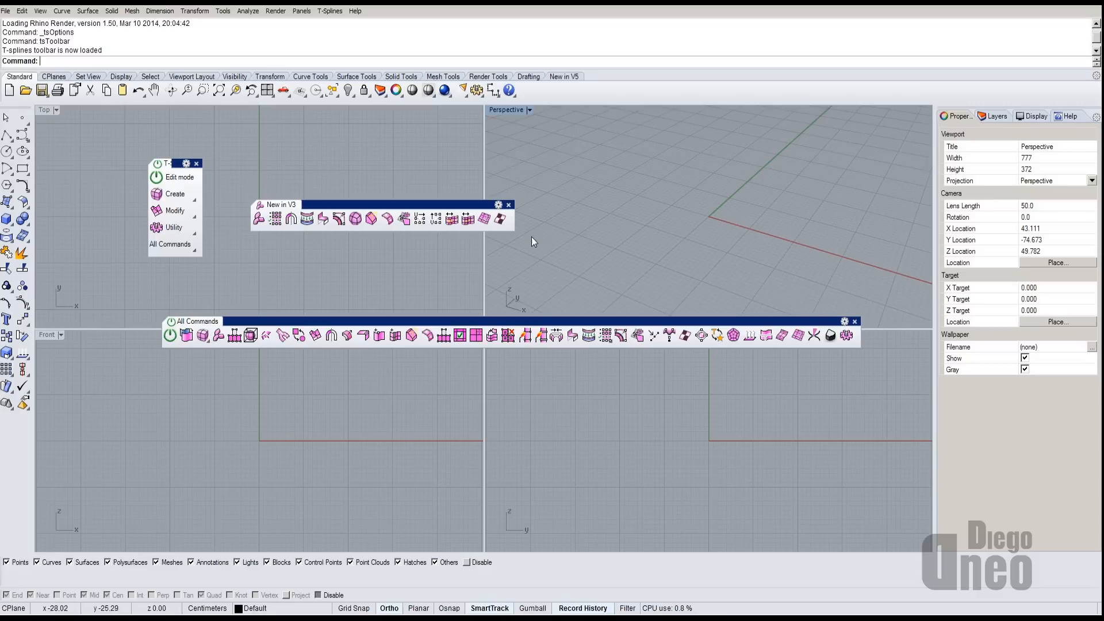
left_click(509, 205)
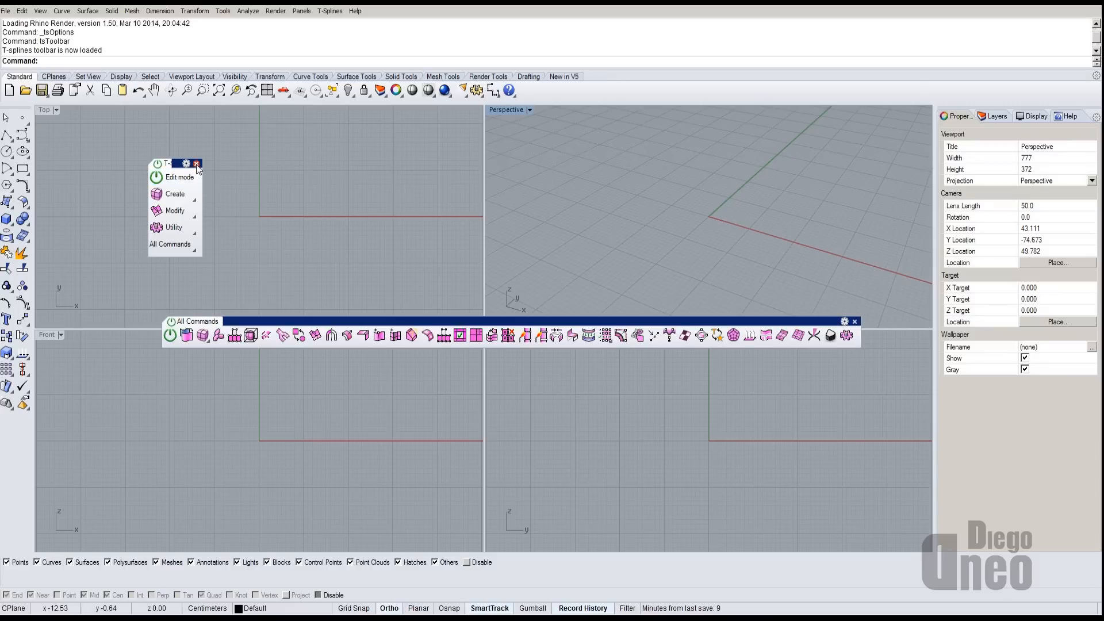
left_click(196, 164)
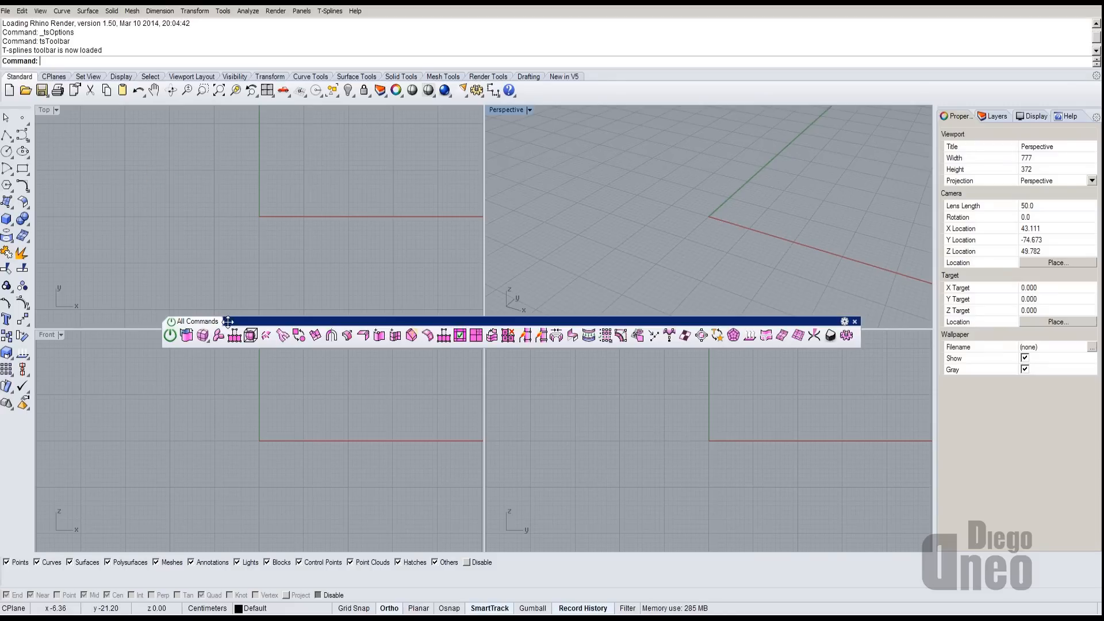
left_click_drag(228, 322, 192, 100)
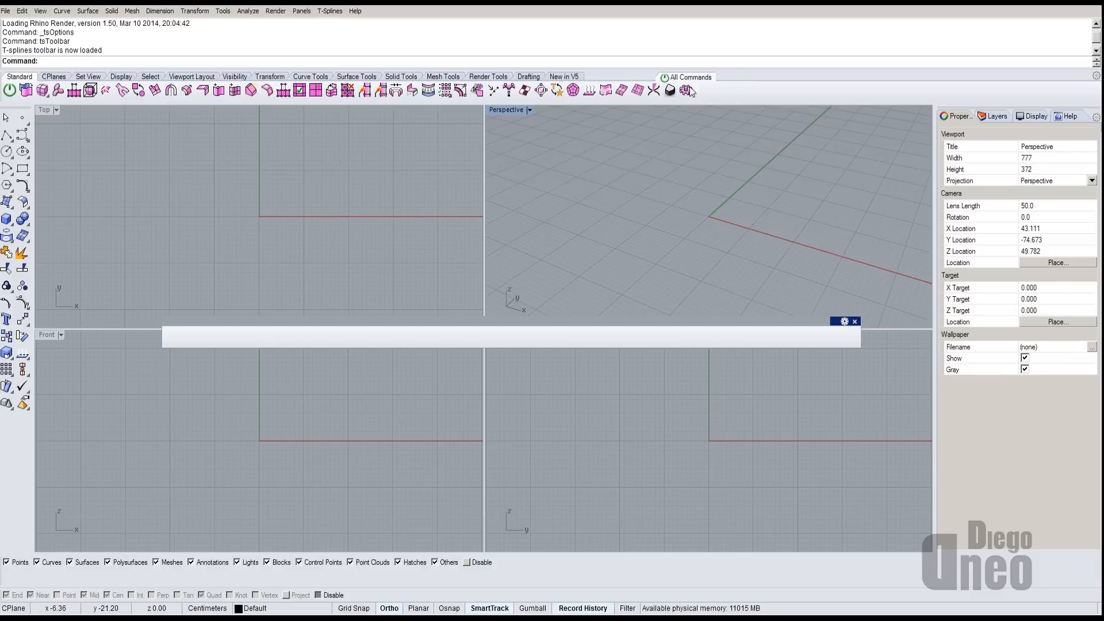
left_click_drag(688, 77, 379, 109)
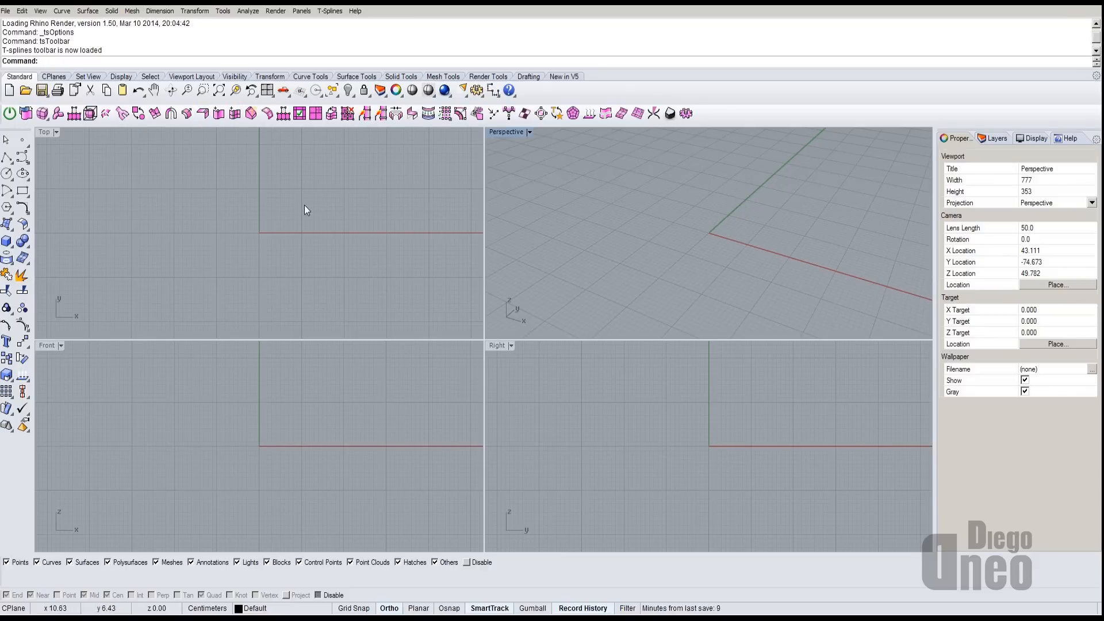
- Maximize the Perspective viewport and draw a smooth T-Splines box near the origin with 2 faces in X, Y and Z
double_click(496, 133)
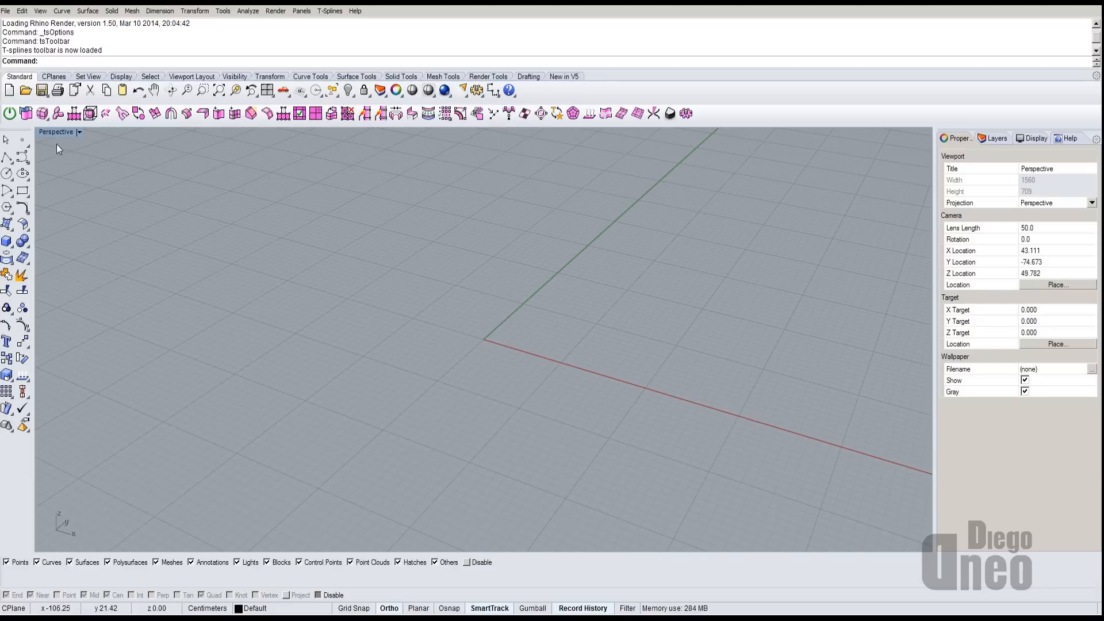
scroll(476, 266, "down", 3)
right_click_drag(519, 277, 485, 299)
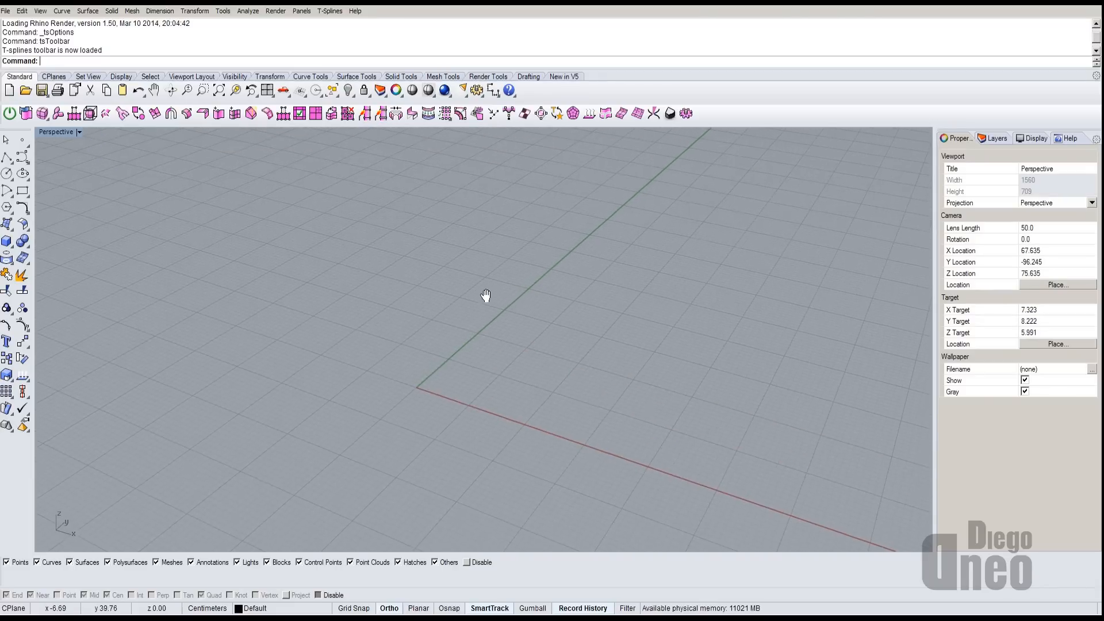
left_click(46, 114)
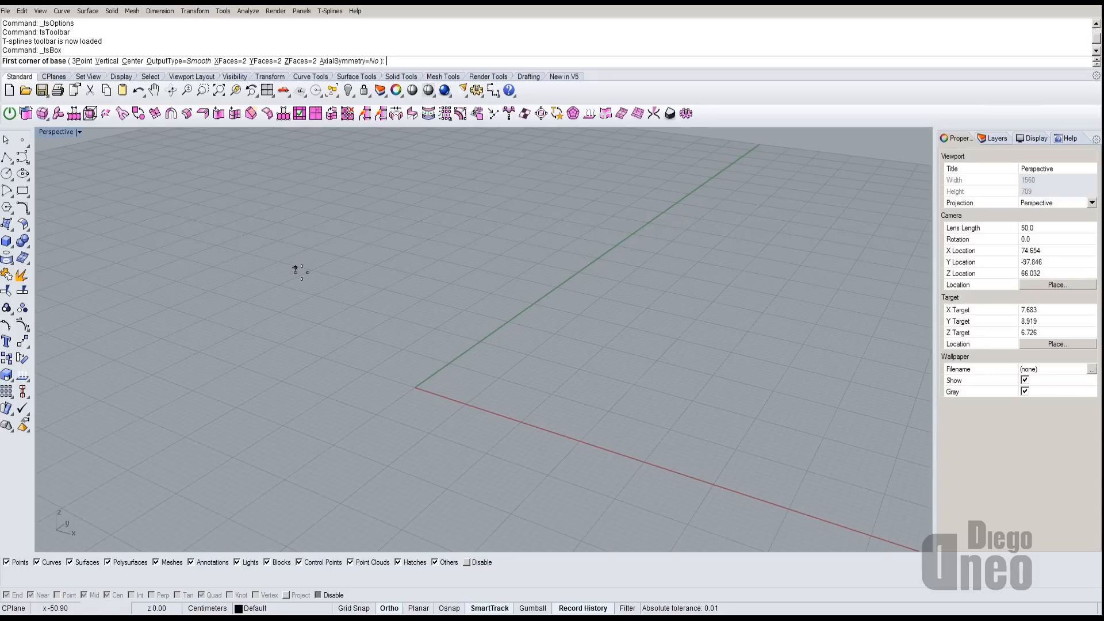
left_click(390, 308)
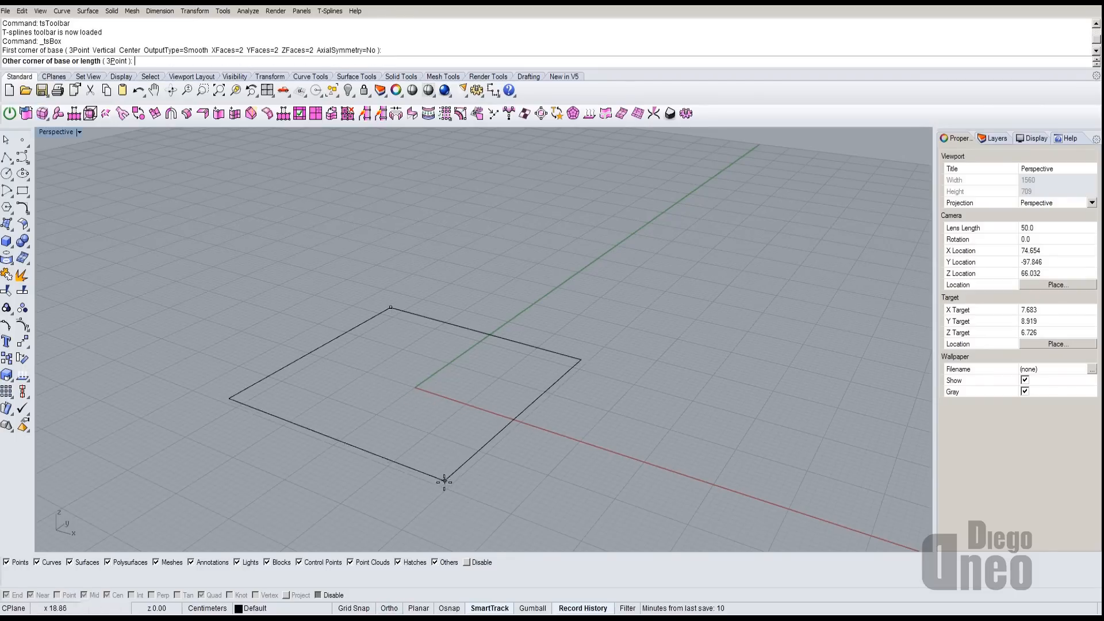
left_click(470, 495)
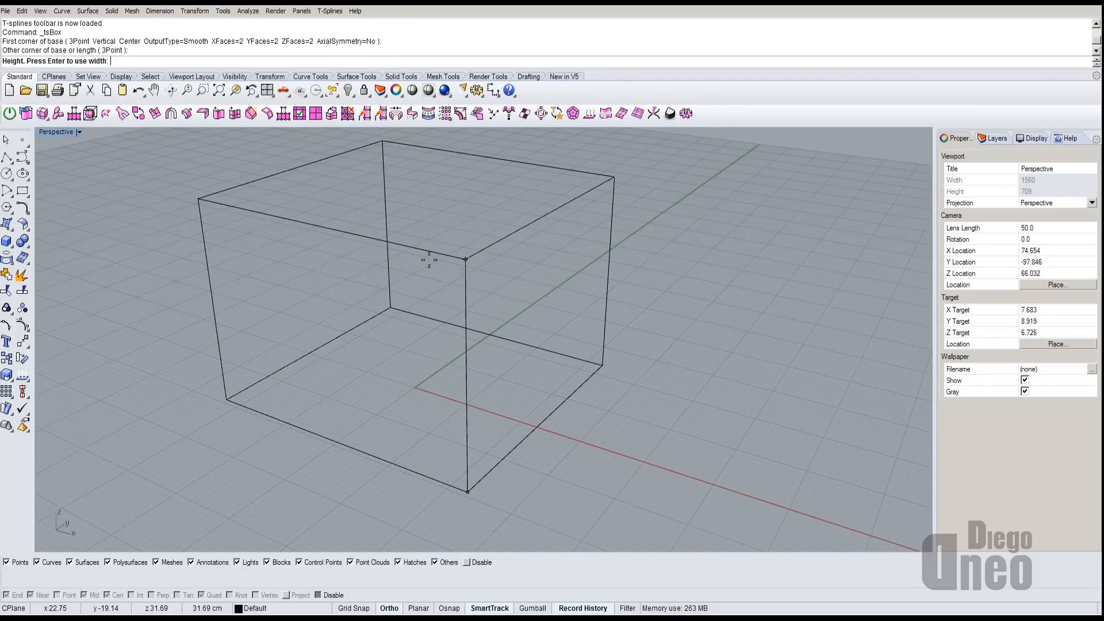
scroll(431, 259, "down", 3)
scroll(489, 265, "down", 2)
left_click(514, 272)
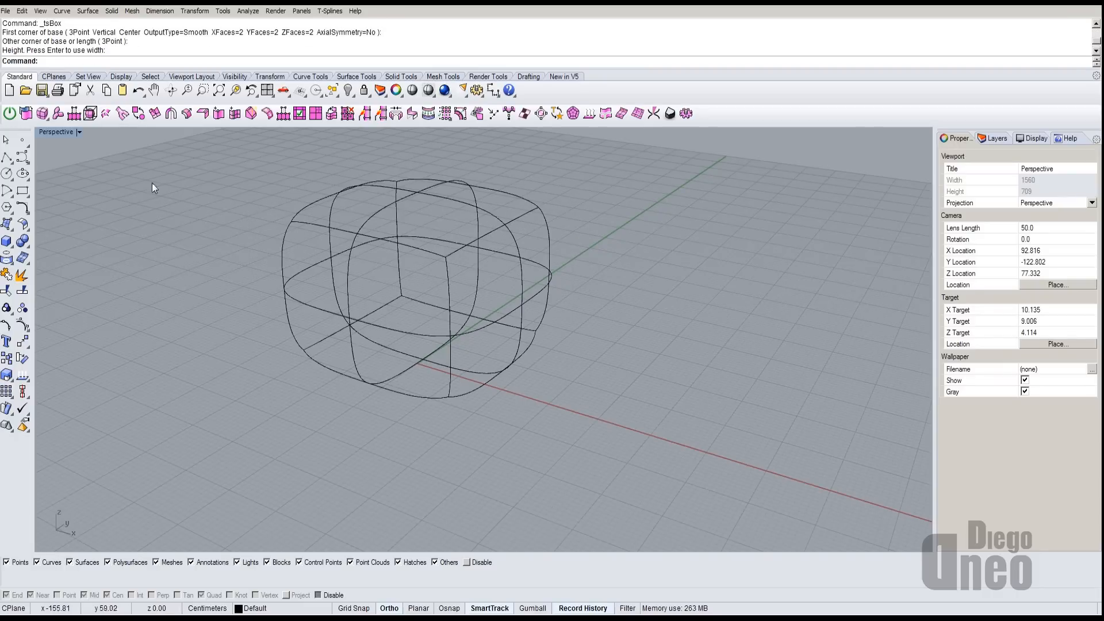
- Set the Perspective viewport to Shaded display mode and inspect the T-Splines box
left_click(60, 131)
left_click(57, 170)
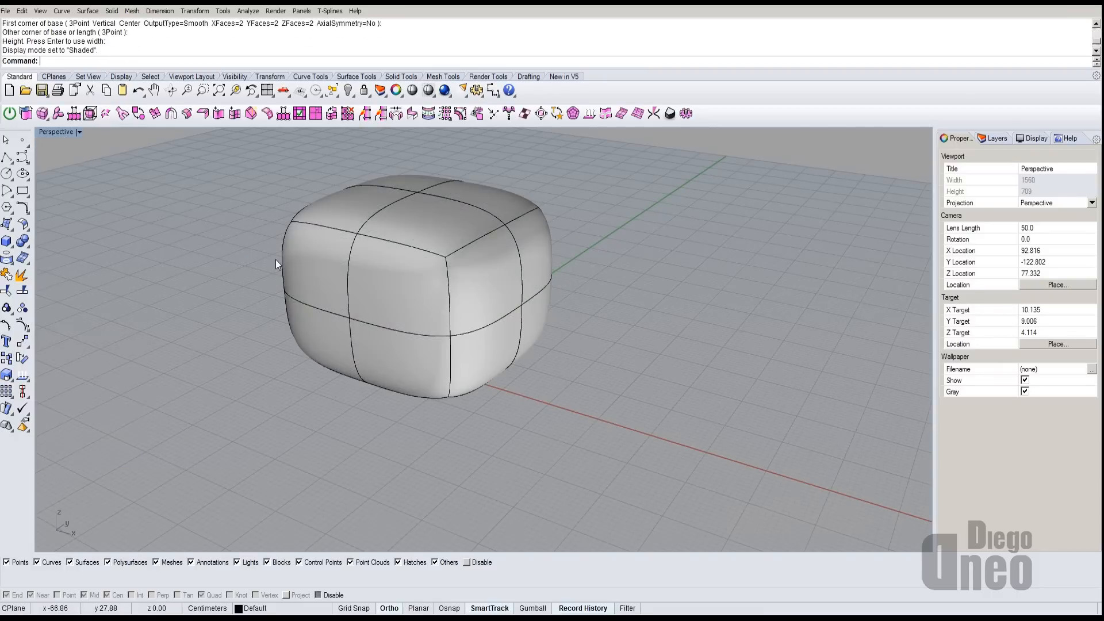
right_click_drag(276, 260, 291, 267)
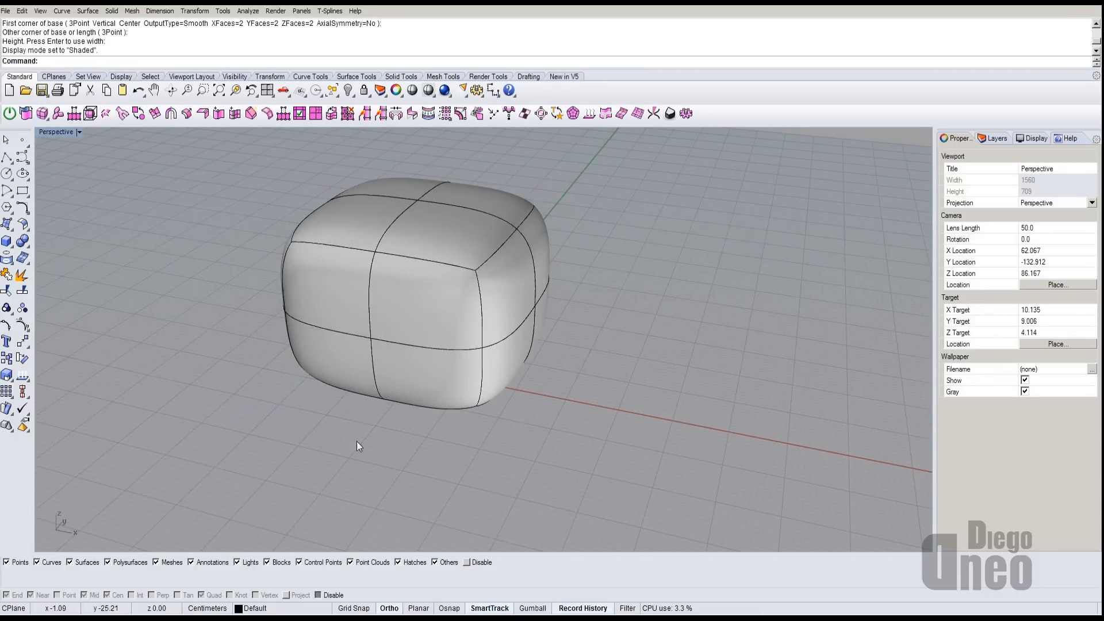
right_click_drag(498, 500, 542, 258)
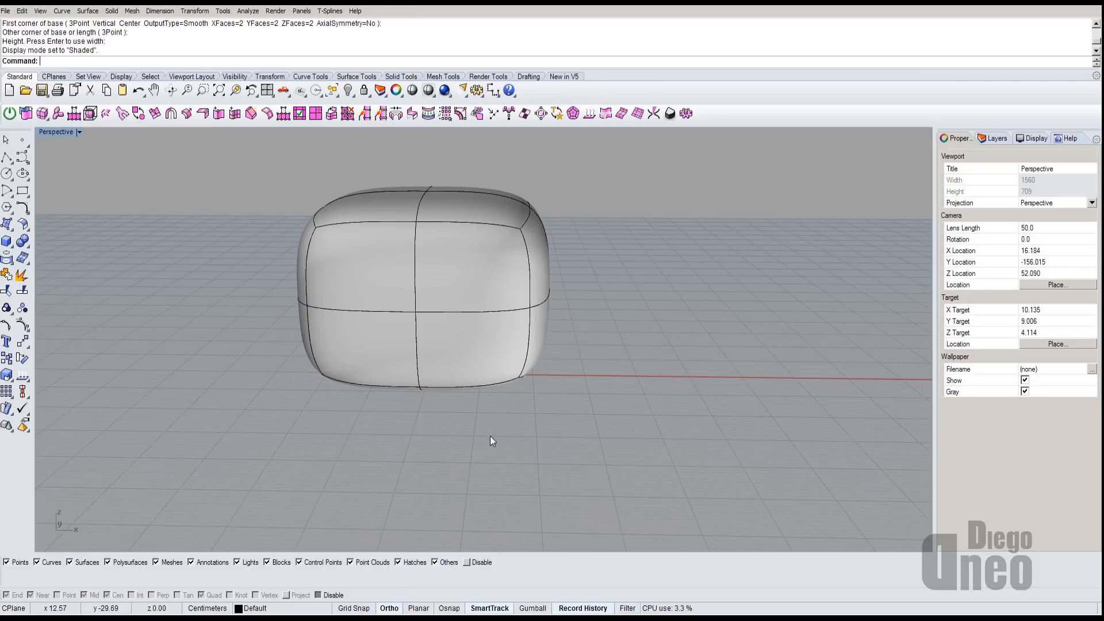
- Draw a standard Rhino box on the ground plane, well apart from the T-Splines box
right_click_drag(492, 441, 374, 383)
left_click(6, 241)
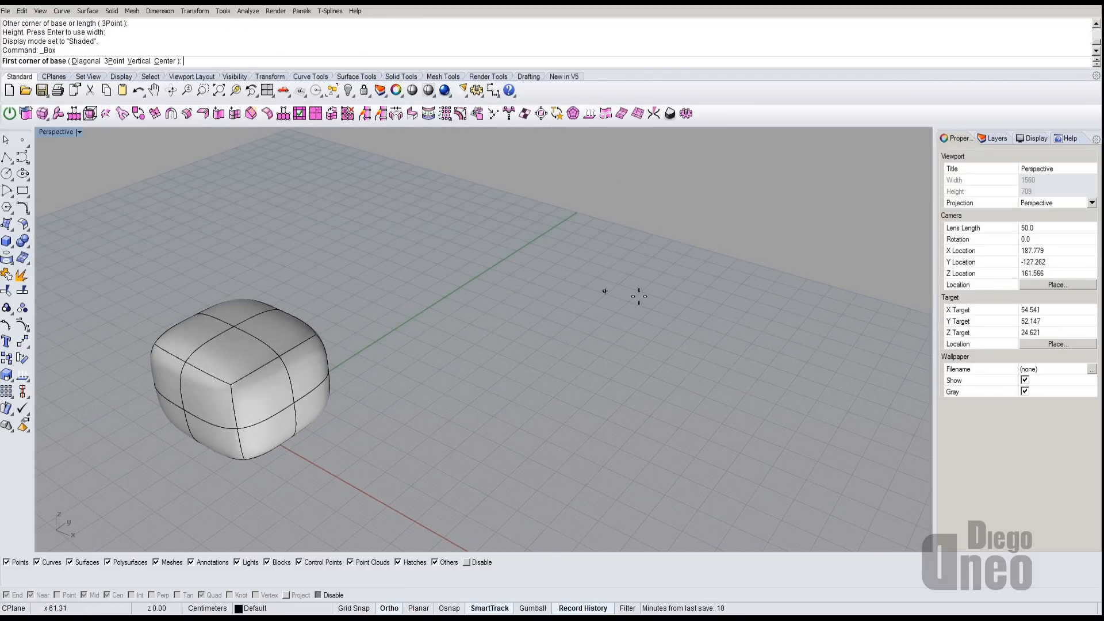
left_click(693, 276)
left_click(718, 397)
left_click(760, 308)
- Start another smooth T-Splines box with 2 faces in X, Y and Z, and enable object snaps for placing it
right_click_drag(759, 308, 562, 396)
scroll(562, 397, "up", 5)
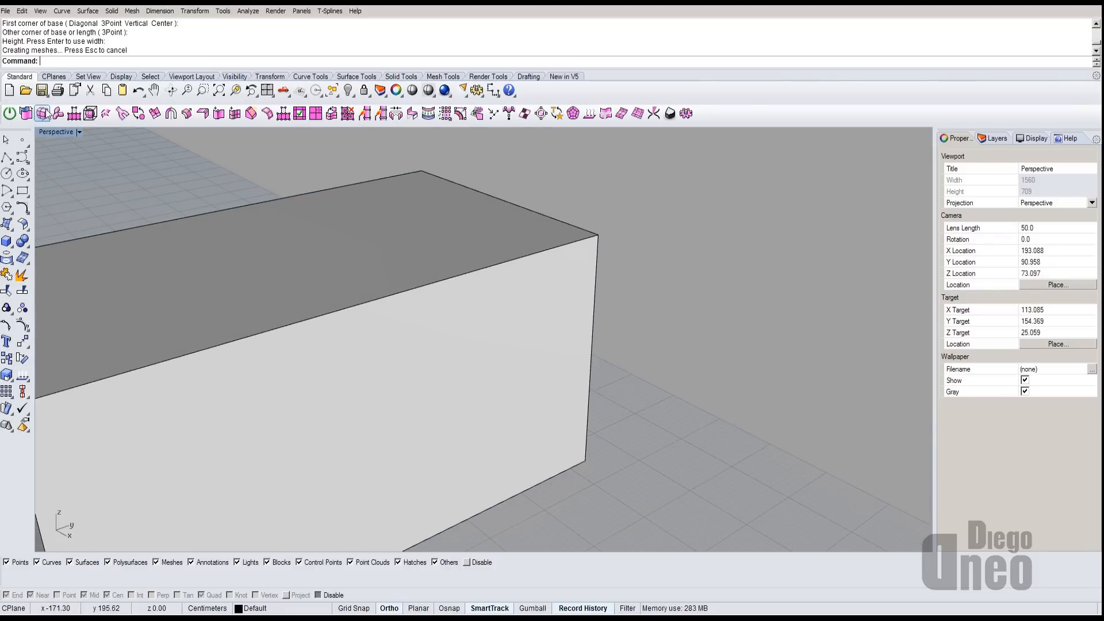
left_click(26, 113)
right_click_drag(451, 259, 604, 313)
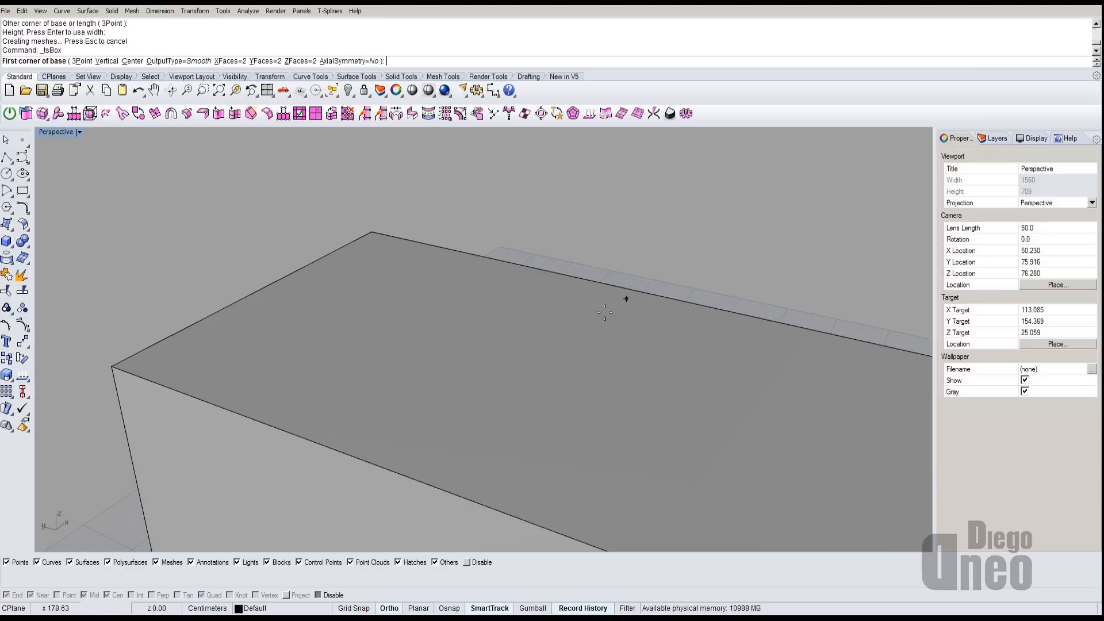
scroll(404, 372, "down", 9)
right_click_drag(441, 430, 537, 407)
scroll(546, 400, "down", 5)
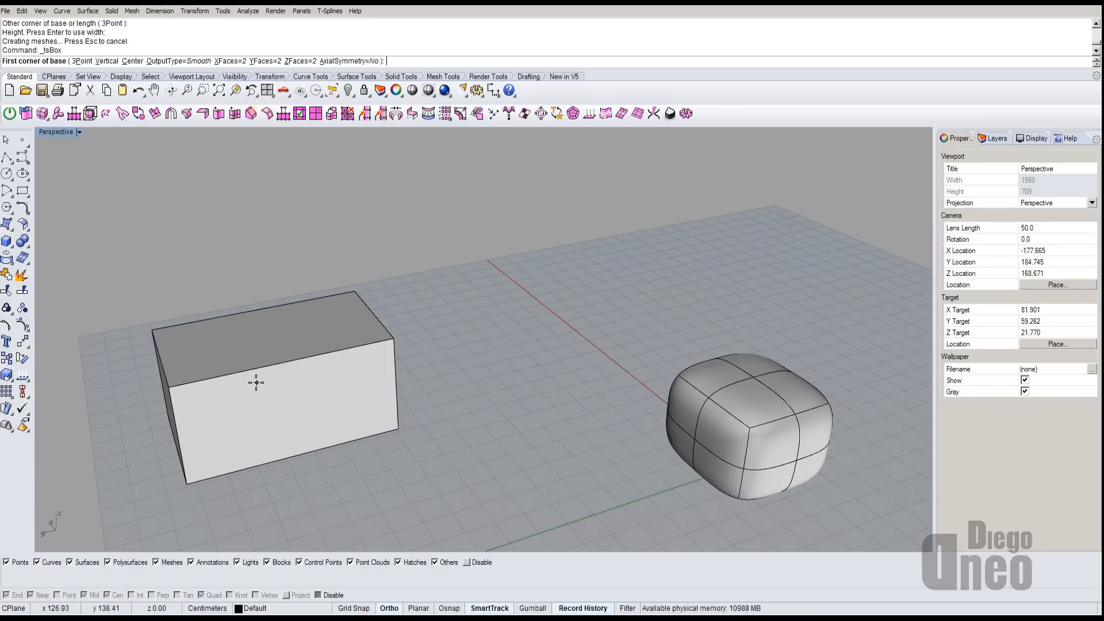
right_click_drag(256, 382, 366, 381)
scroll(366, 381, "up", 5)
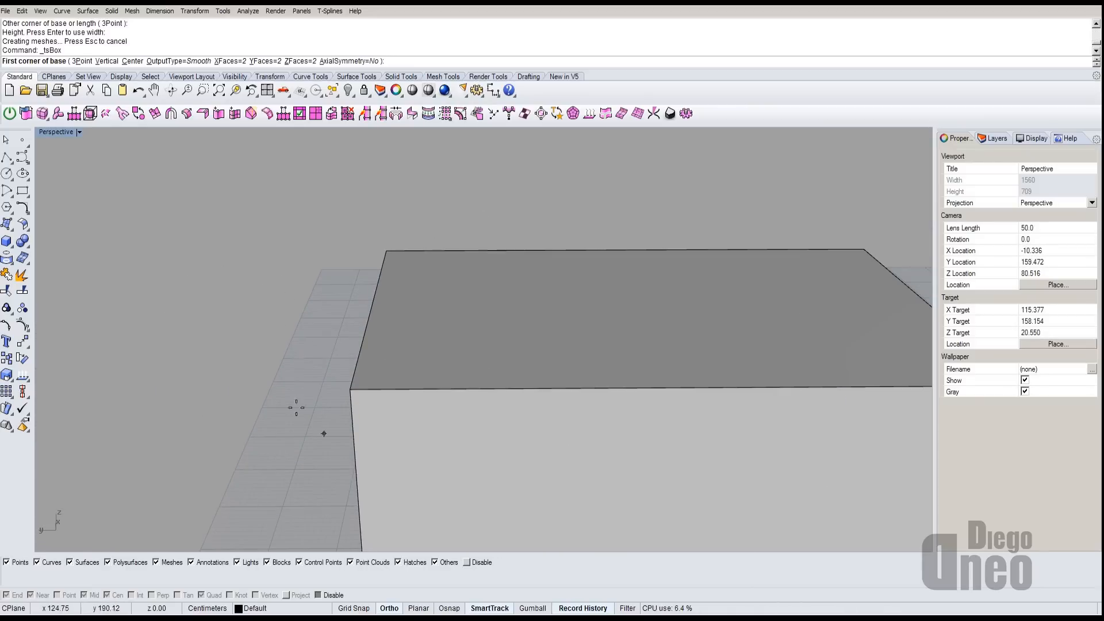
right_click_drag(449, 366, 448, 549)
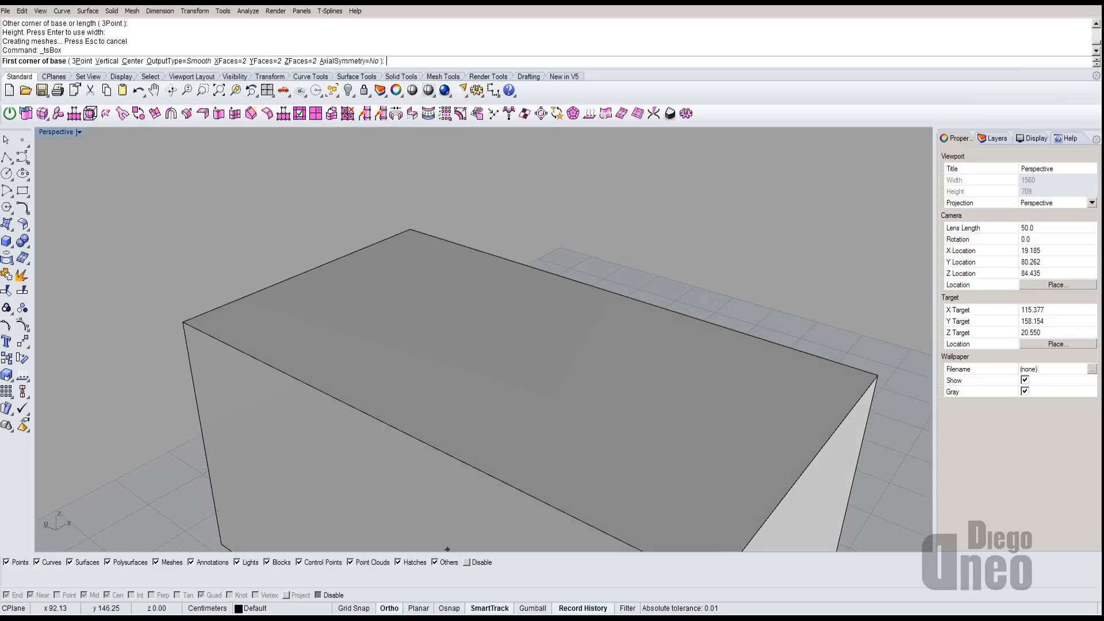
left_click(449, 609)
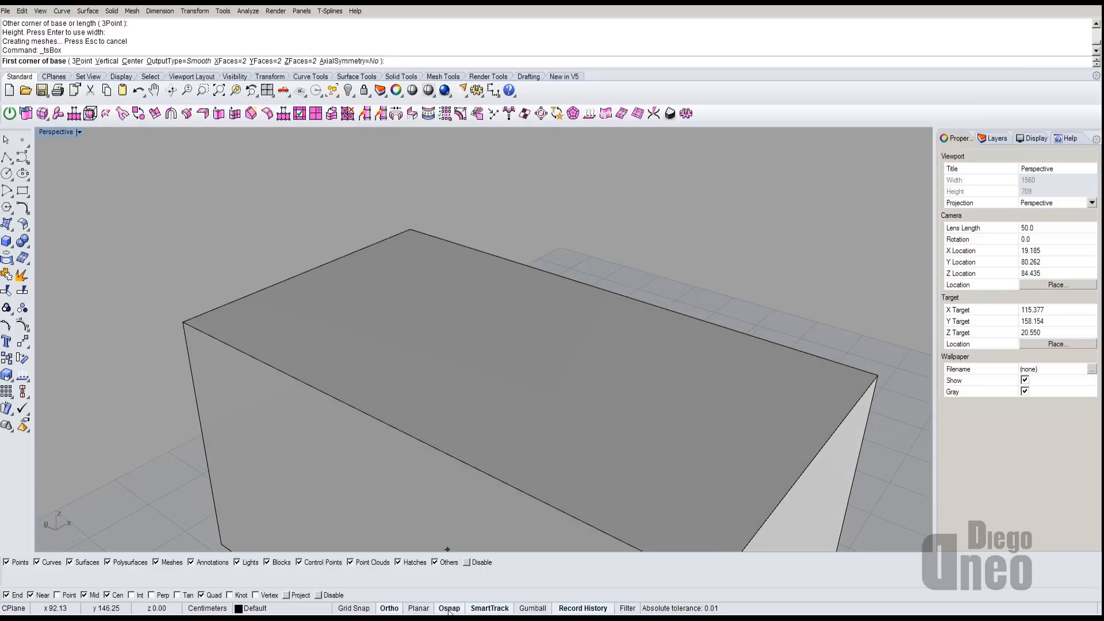
- Draw the second T-Splines box starting from a top corner of the Rhino box, extending outward beside its edge
left_click(411, 229)
key("F8")
left_click(221, 228, "shift")
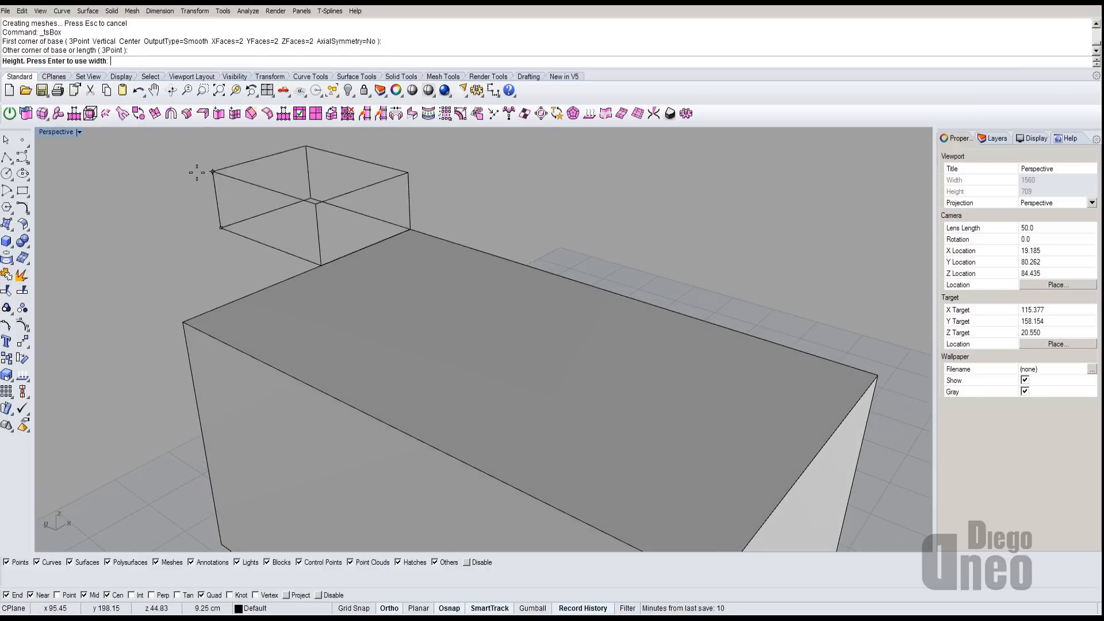
right_click_drag(219, 233, 550, 381, "shift")
left_click(257, 206)
left_click(508, 267)
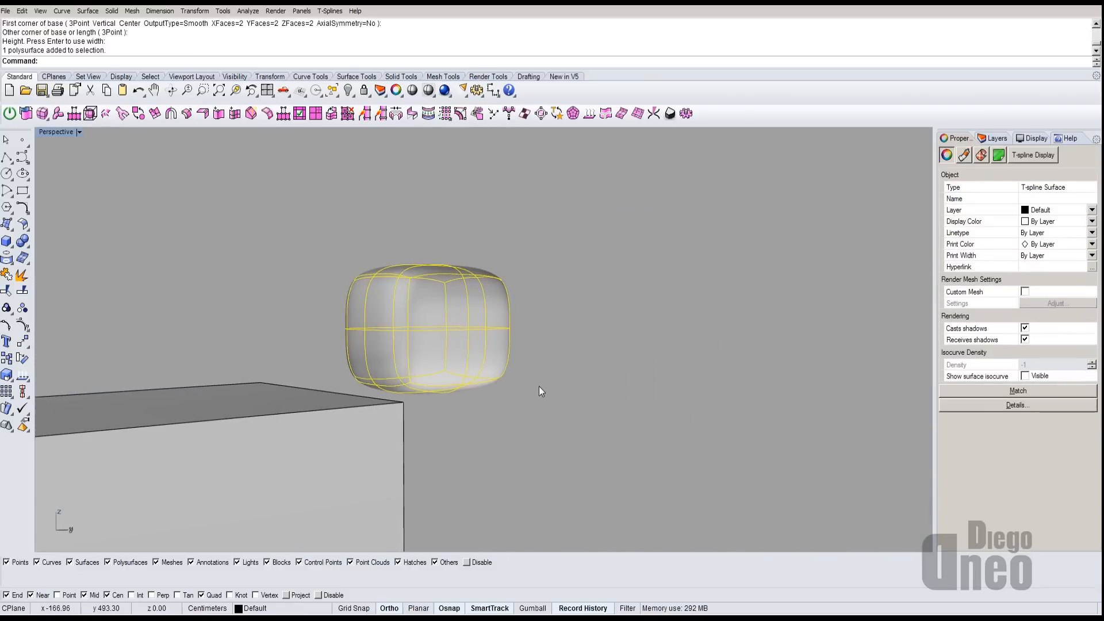
- Select the second T-Splines box and turn on the Gumball to show its transform handles
left_click(556, 470)
left_click(491, 374)
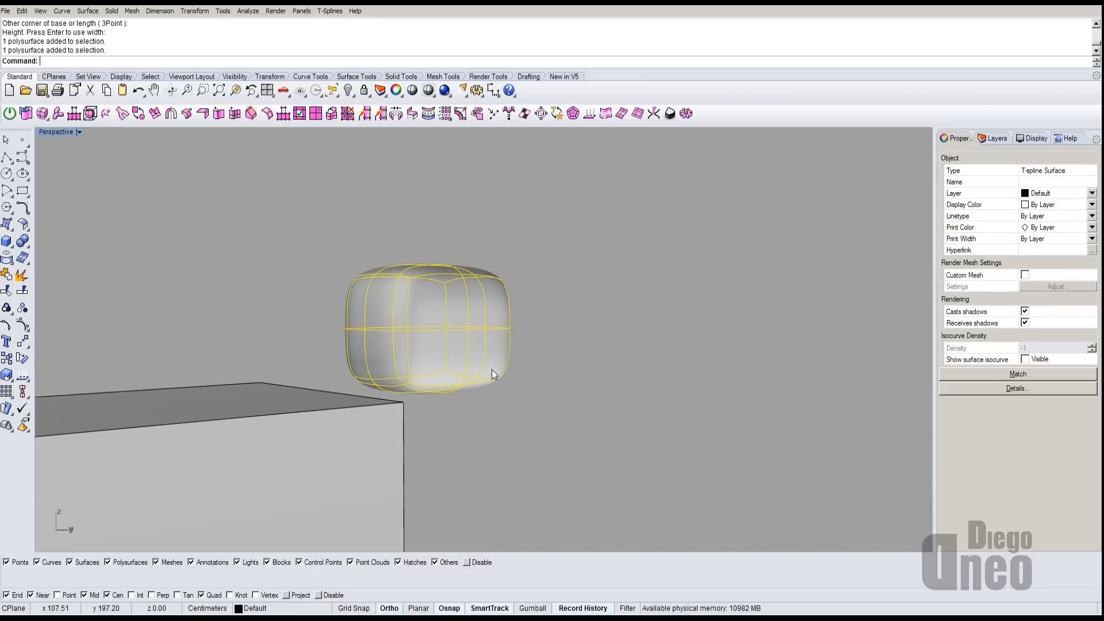
left_click(533, 608)
right_click_drag(516, 448, 451, 321)
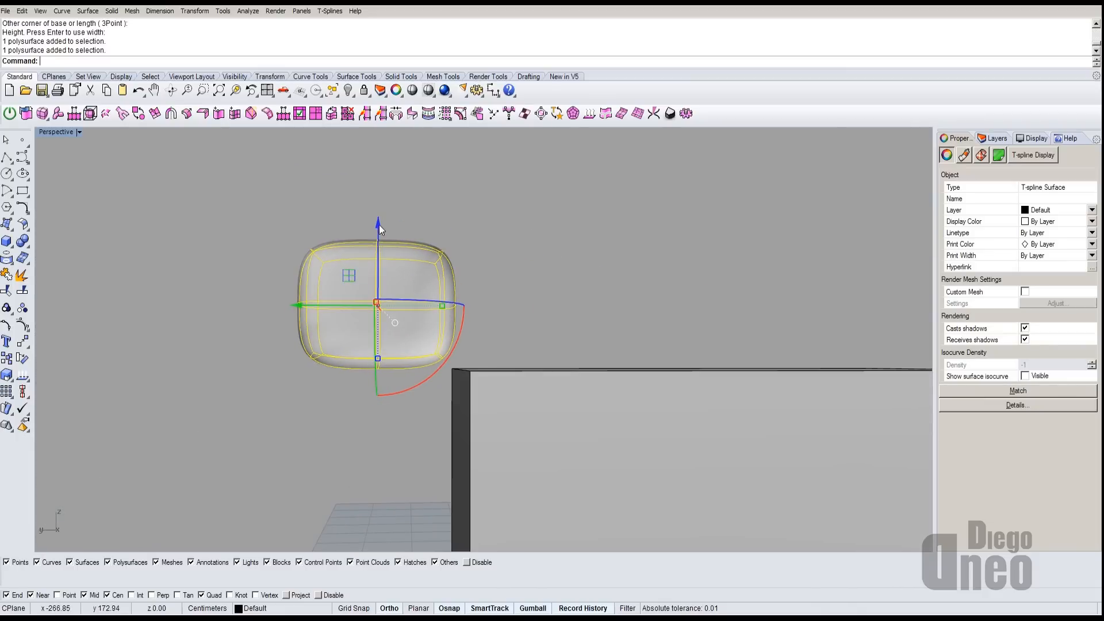
right_click_drag(508, 276, 432, 475)
- Delete the Rhino box and the second T-Splines box, keeping only the T-Splines box near the origin
key("Escape")
scroll(432, 475, "down", 5)
left_click_drag(679, 313, 593, 453)
right_click_drag(592, 453, 402, 460)
key("Delete")
right_click(550, 470)
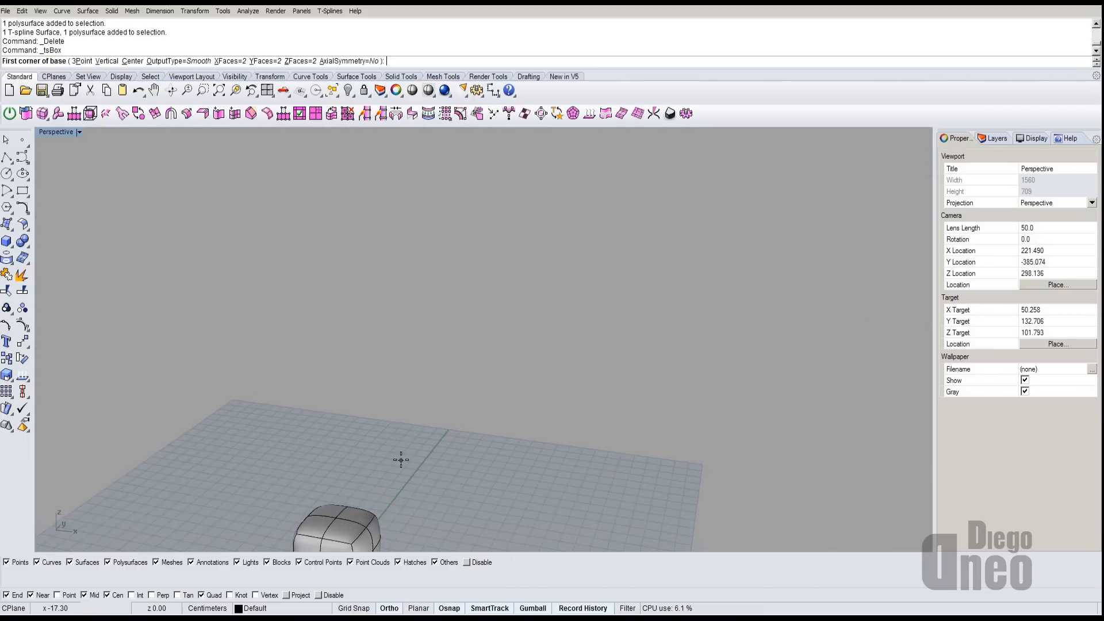
right_click_drag(356, 512, 709, 384, "shift")
scroll(428, 386, "up", 8)
key("Escape")
- Select the remaining T-Splines box and display the T-Splines manipulator status overlay in the viewport
left_click(447, 318)
left_click(709, 384)
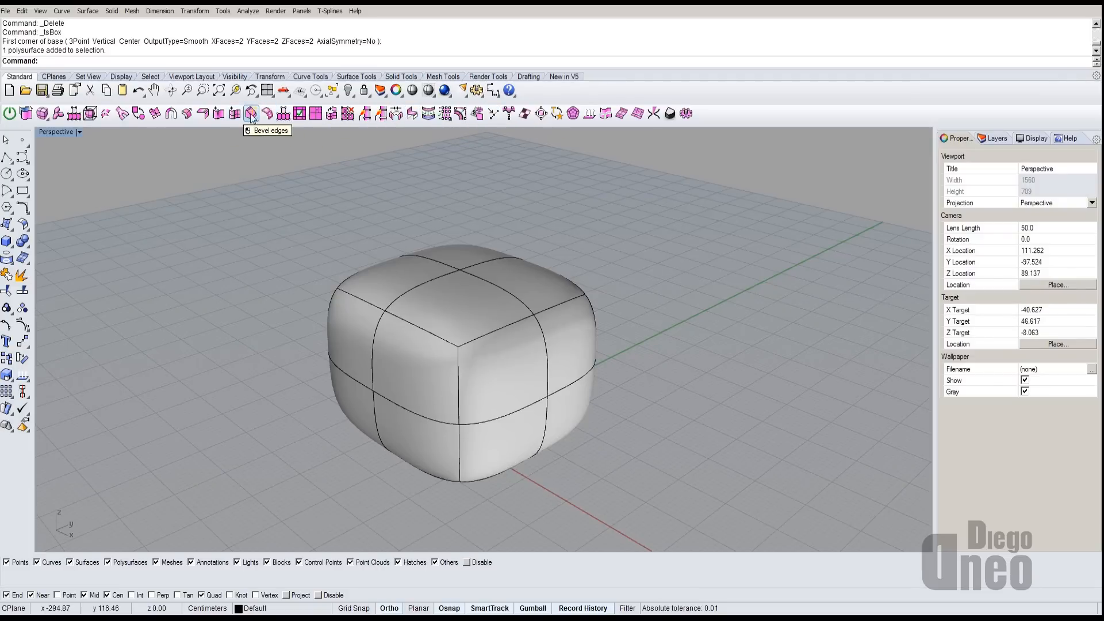
left_click(468, 312)
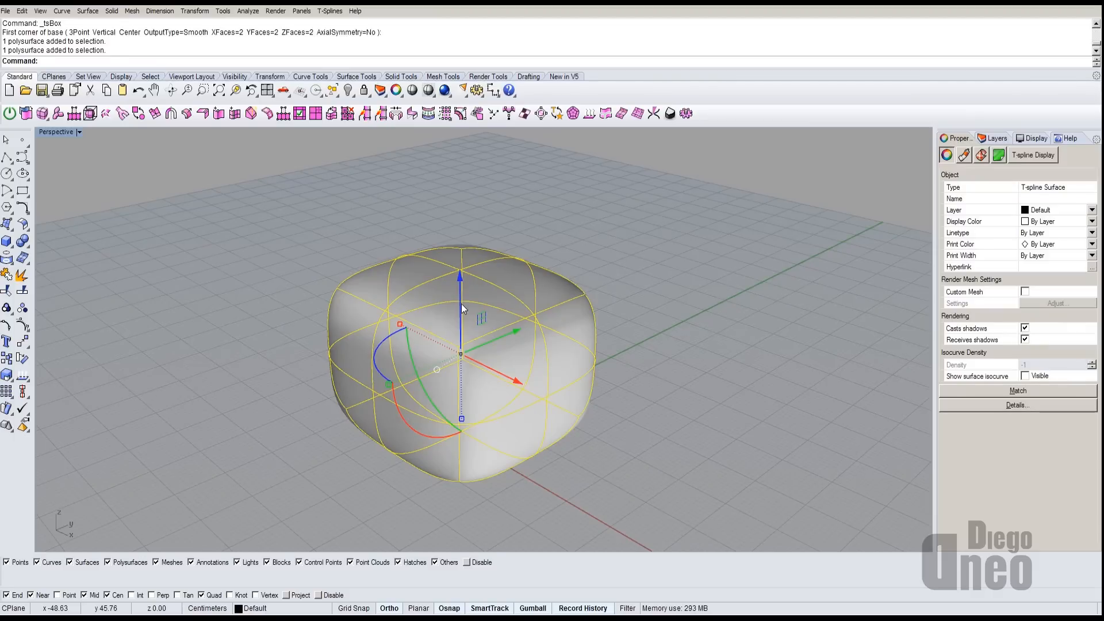
key("Tab")
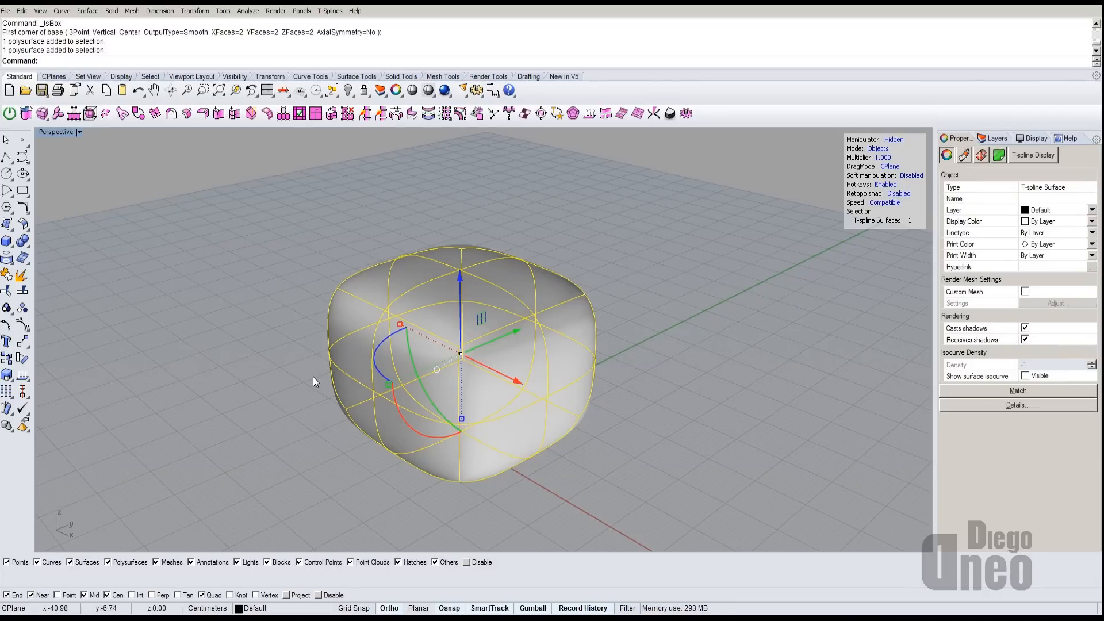
- Examine the T-Splines box from several angles, both selected and unselected, with the status overlay shown
mouse_move(313, 377)
right_mouse_down()
mouse_move(316, 407)
mouse_move(296, 375)
right_mouse_up()
scroll(253, 387, "down", 8)
right_click_drag(220, 400, 234, 370)
scroll(235, 368, "up", 8)
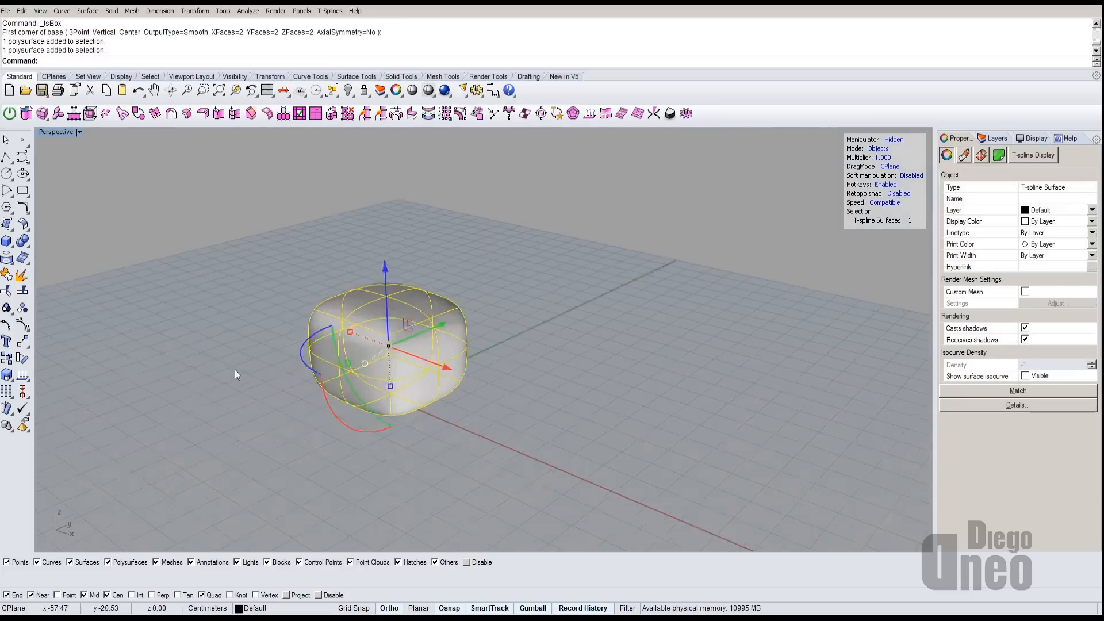
right_click_drag(426, 298, 405, 308)
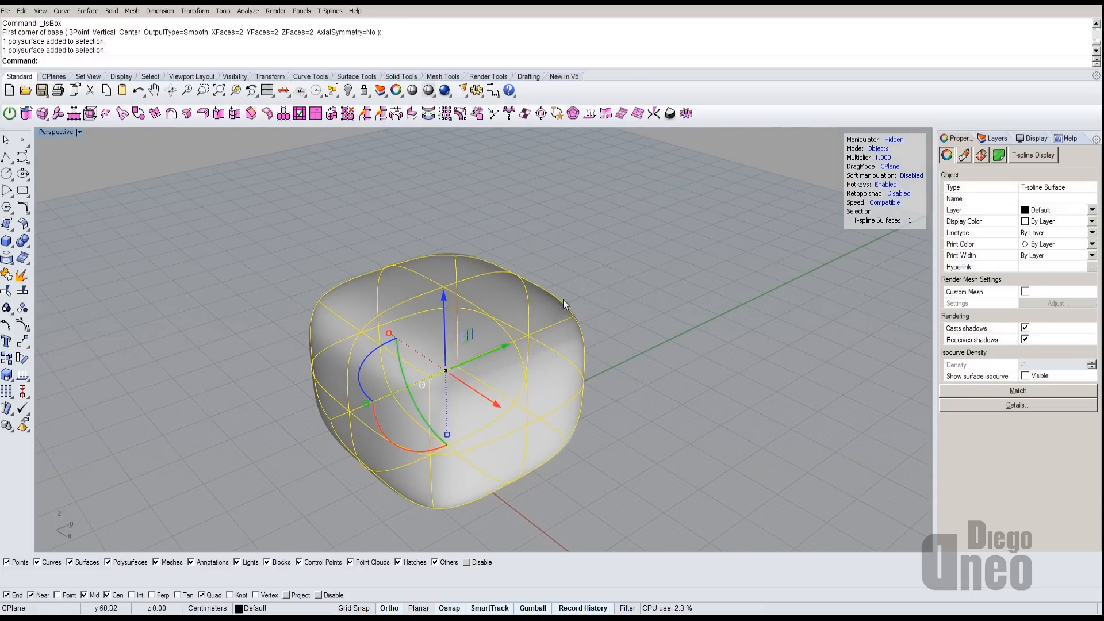
right_click_drag(389, 440, 417, 421)
right_click_drag(668, 341, 646, 349)
left_click(645, 349)
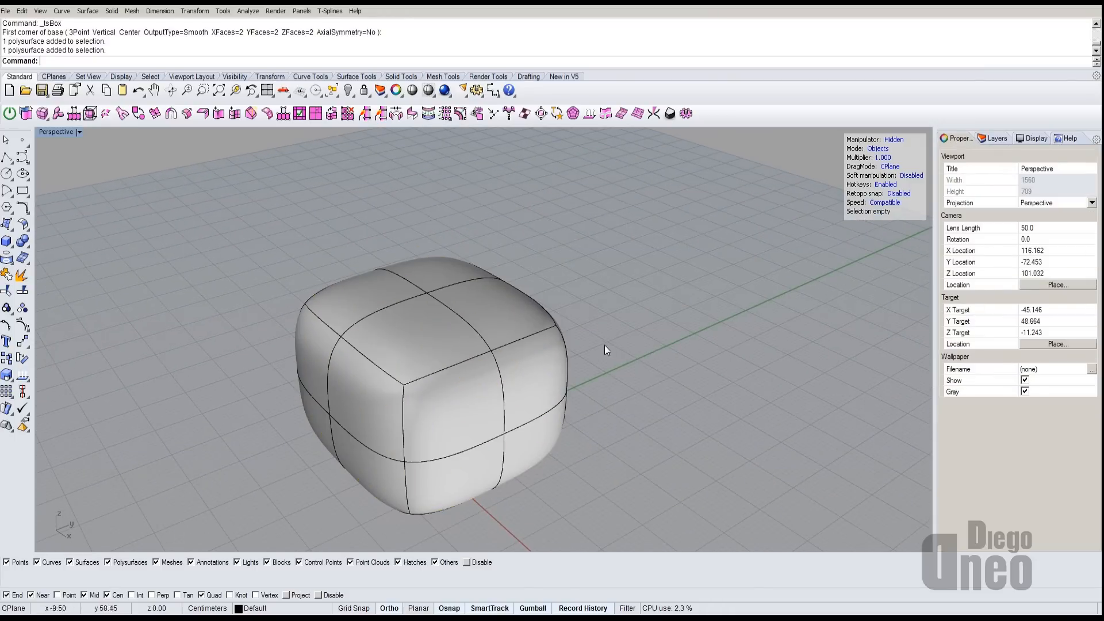
left_click(384, 392)
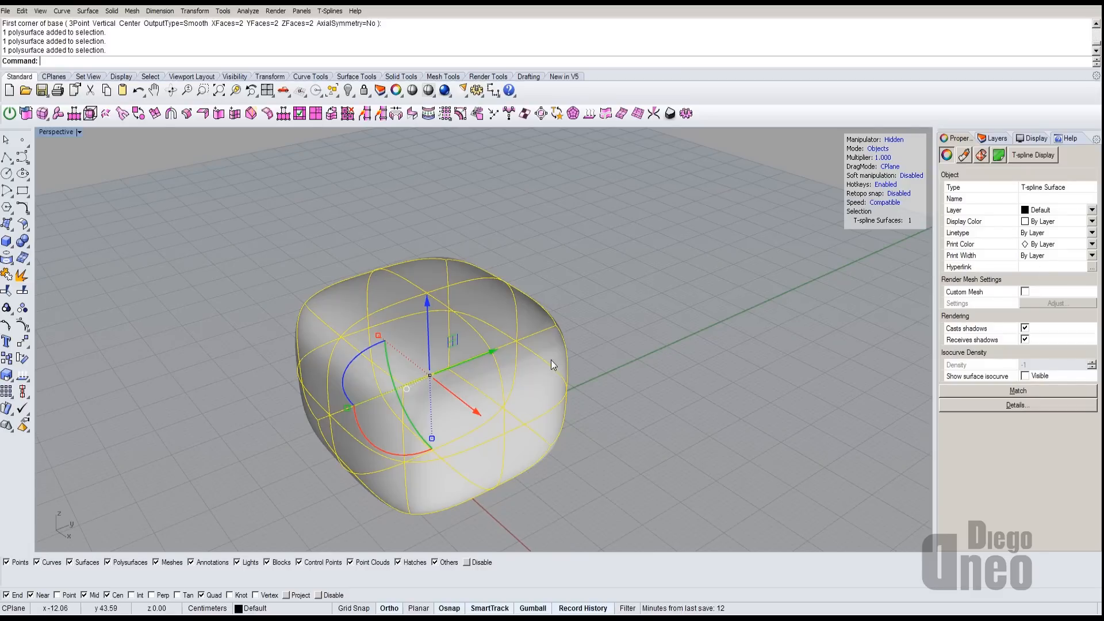
right_click_drag(551, 360, 668, 357)
left_click(681, 367)
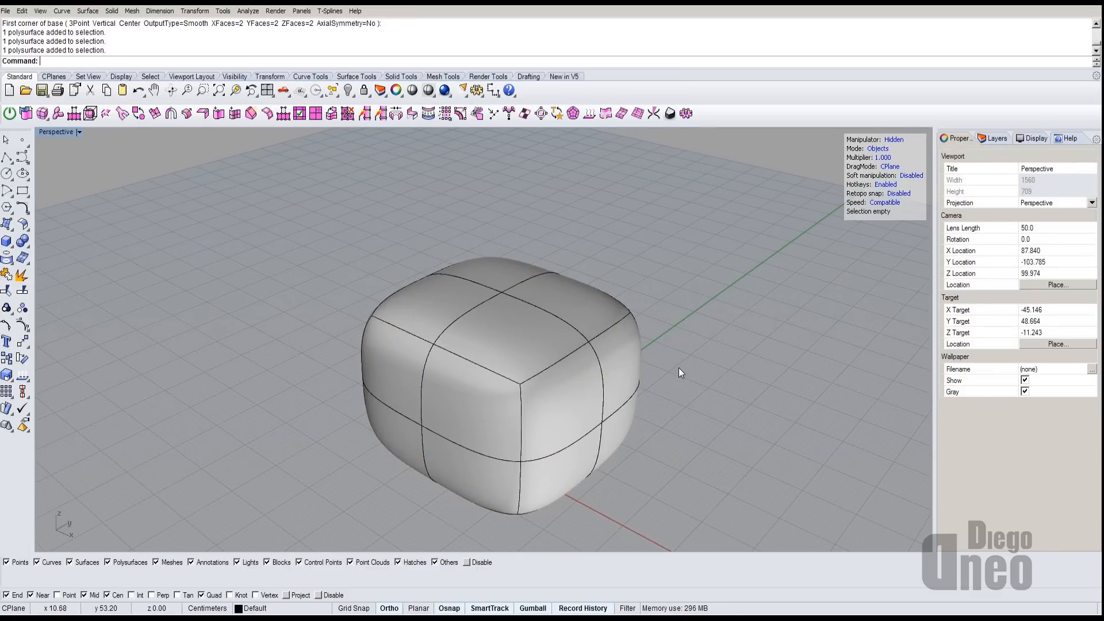
- Try the Fast speed mode for T-Splines, return it to Compatible, and check how the box selects
right_click_drag(555, 377, 503, 382)
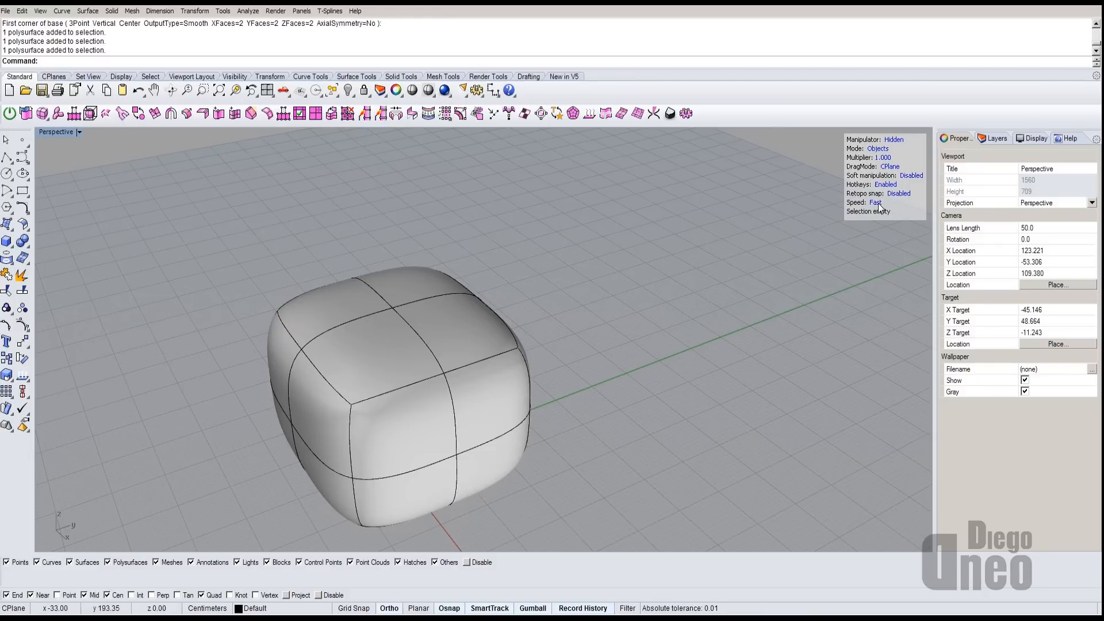
left_click(878, 202)
left_click(881, 203)
left_click(481, 364)
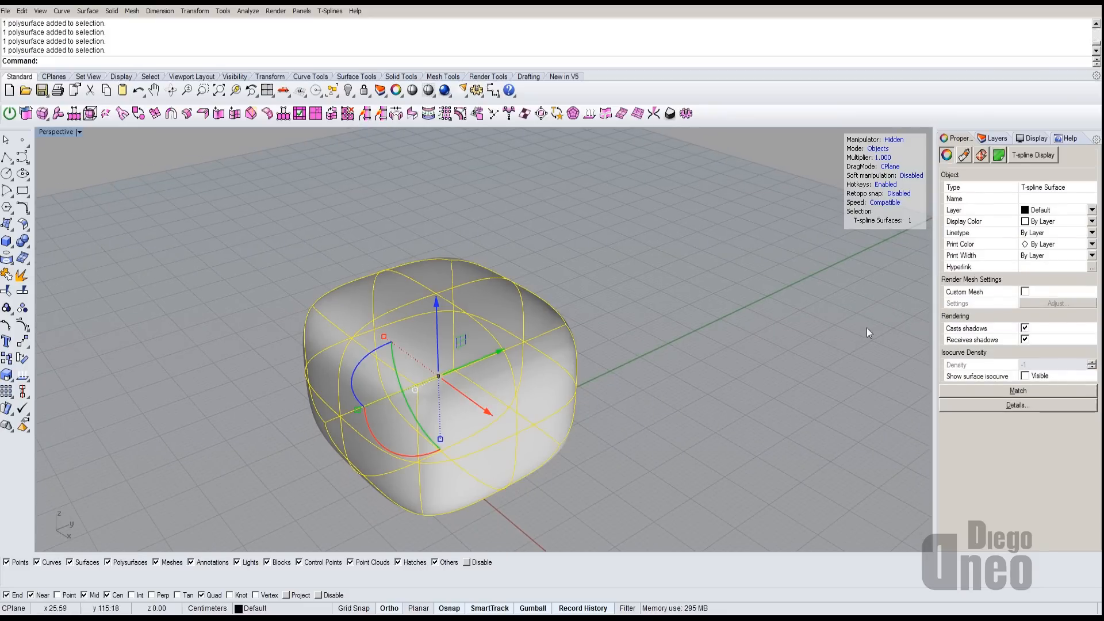
left_click(722, 312)
left_click(426, 350)
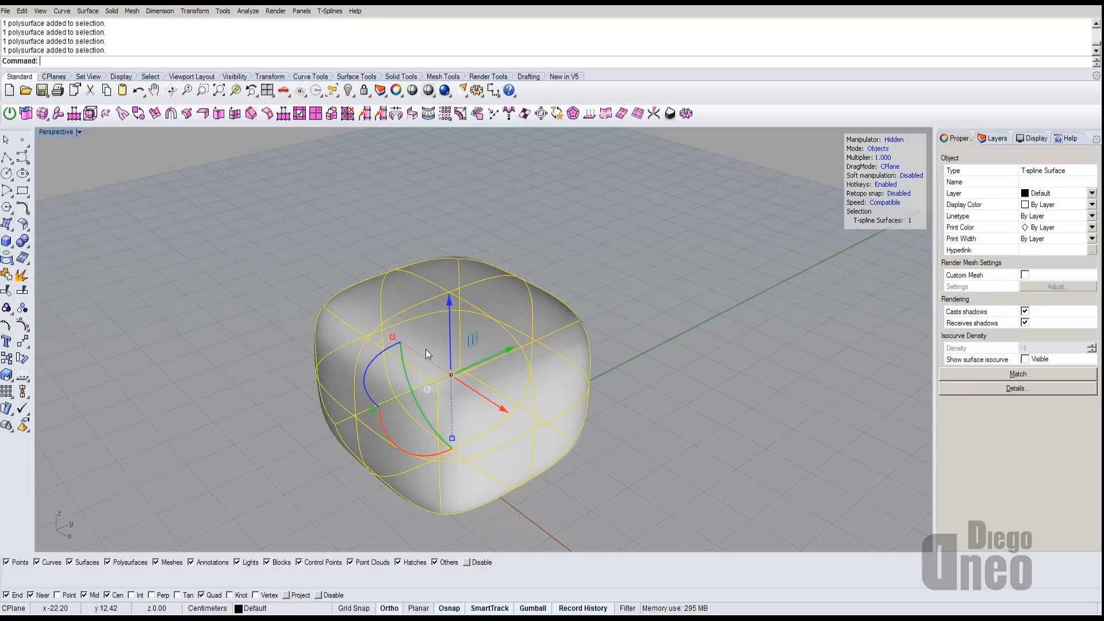
left_click(788, 351)
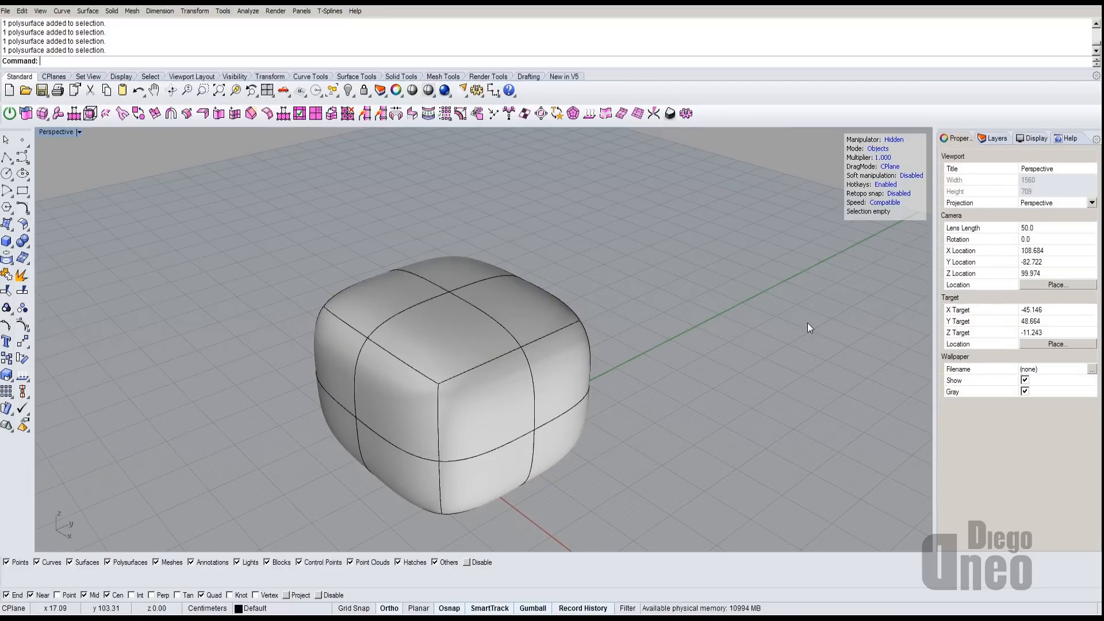
- Disable the T-Splines hotkeys and try entering "Wer" on the command line, clearing the text again
right_click_drag(808, 322, 838, 239)
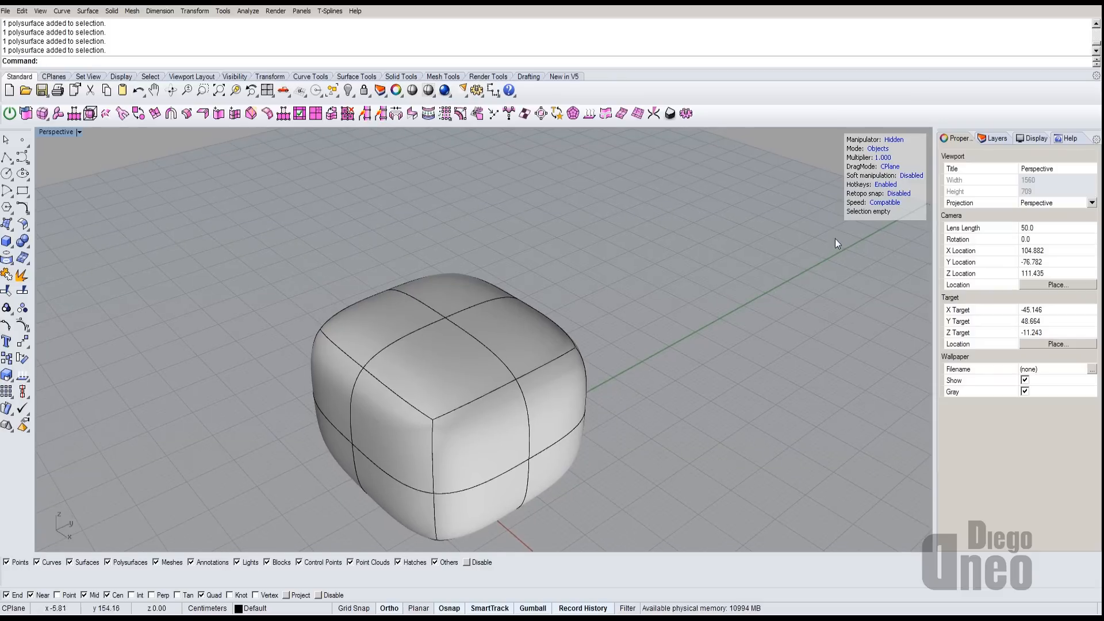
left_click(886, 185)
type("We")
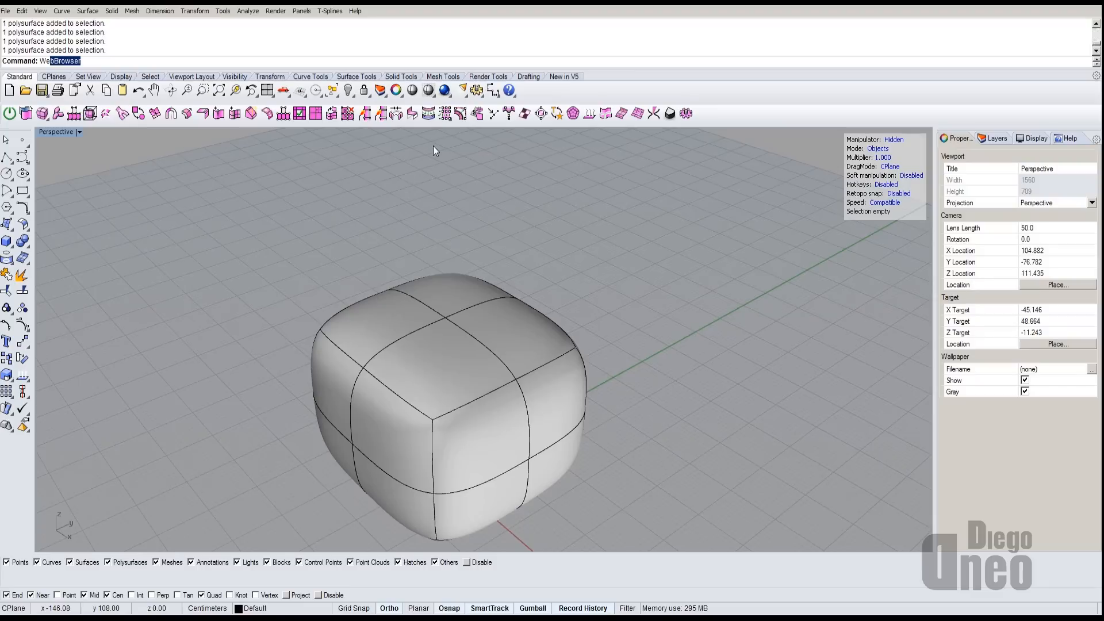
type("r")
left_click(56, 63)
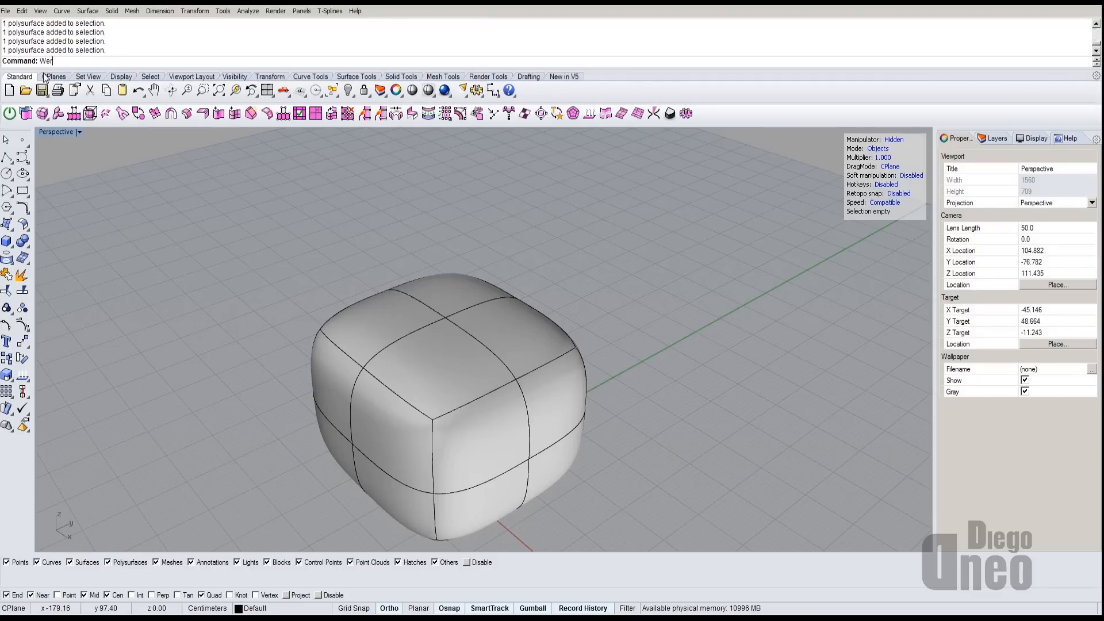
key("Escape")
- Re-enable the T-Splines hotkeys and show the Translate manipulator on the selected box
left_click(497, 340)
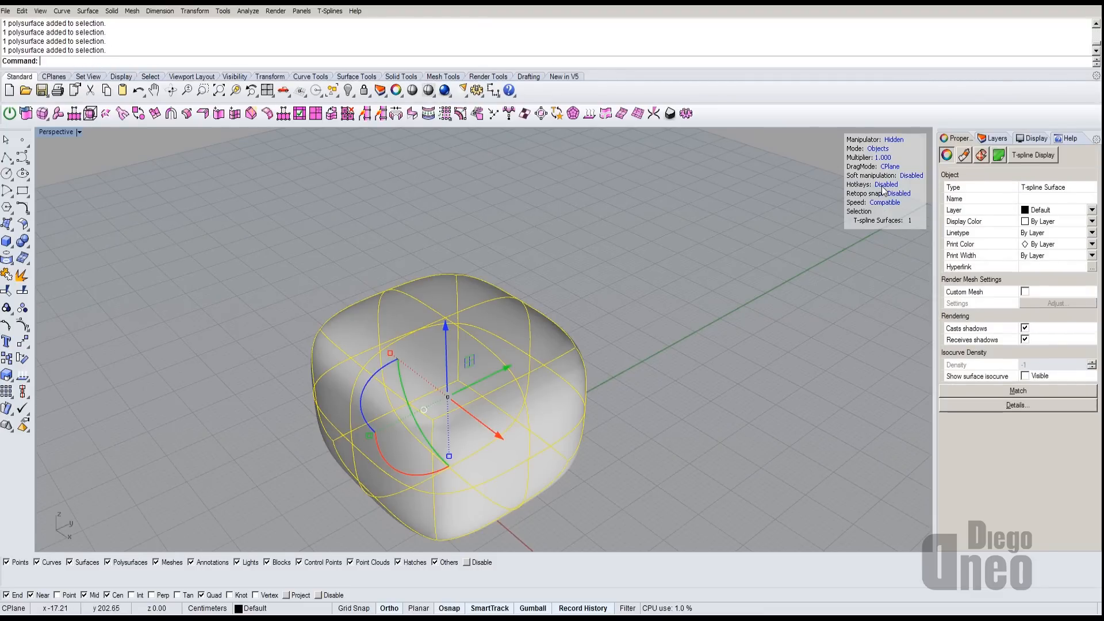
left_click(882, 186)
right_click_drag(624, 390, 643, 360)
key("w")
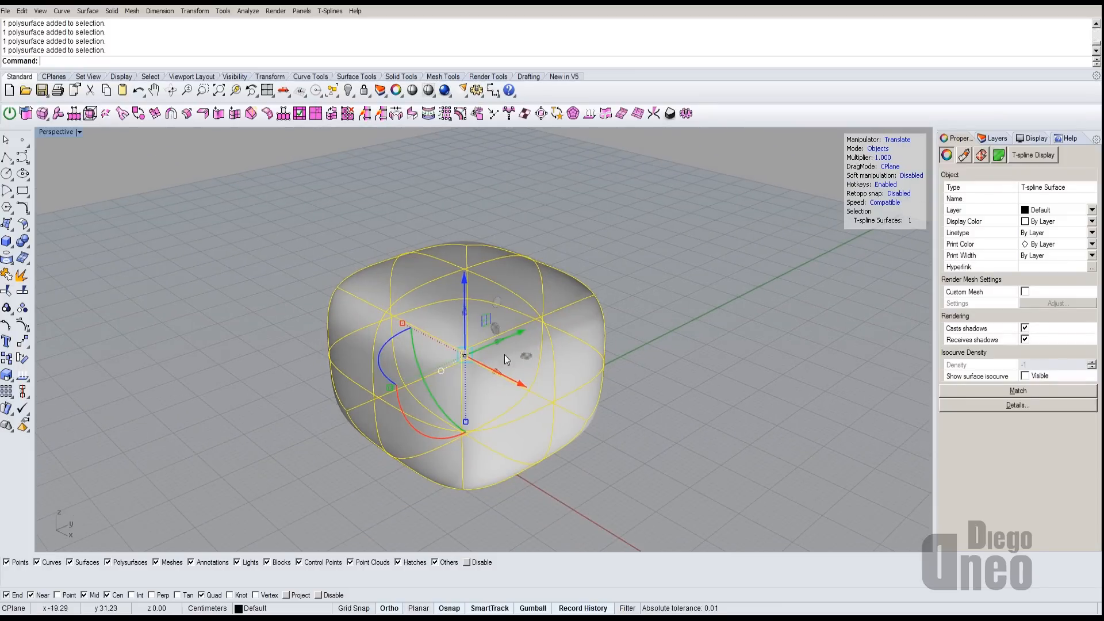
right_click_drag(495, 348, 371, 368)
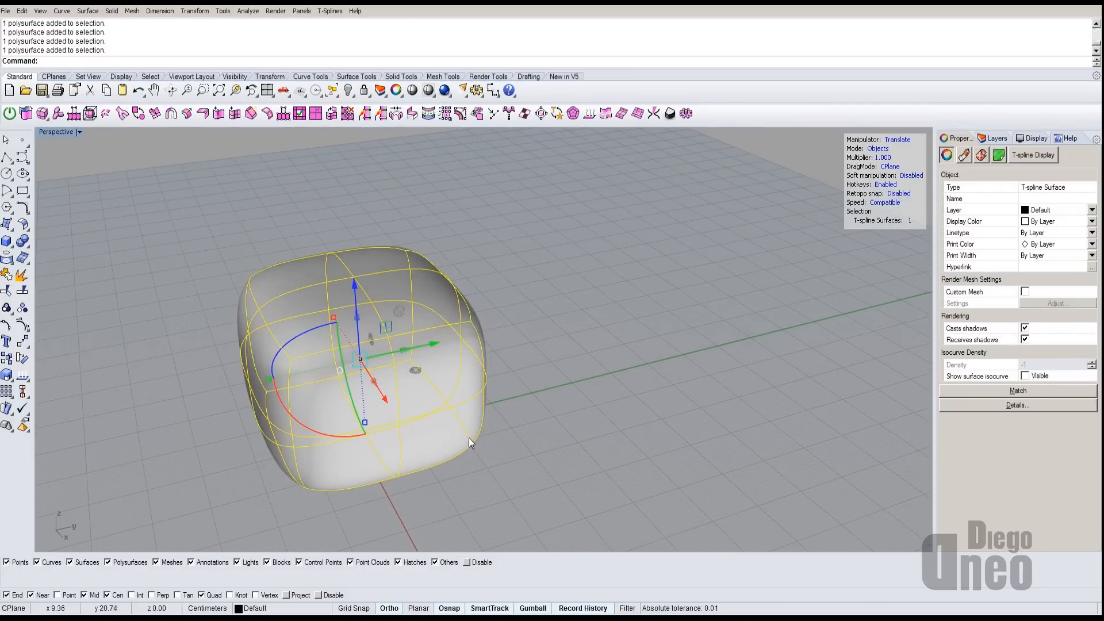
- Turn off the Gumball so the box shows only the T-Splines Translate manipulator
left_click(530, 610)
right_click_drag(404, 499, 464, 413)
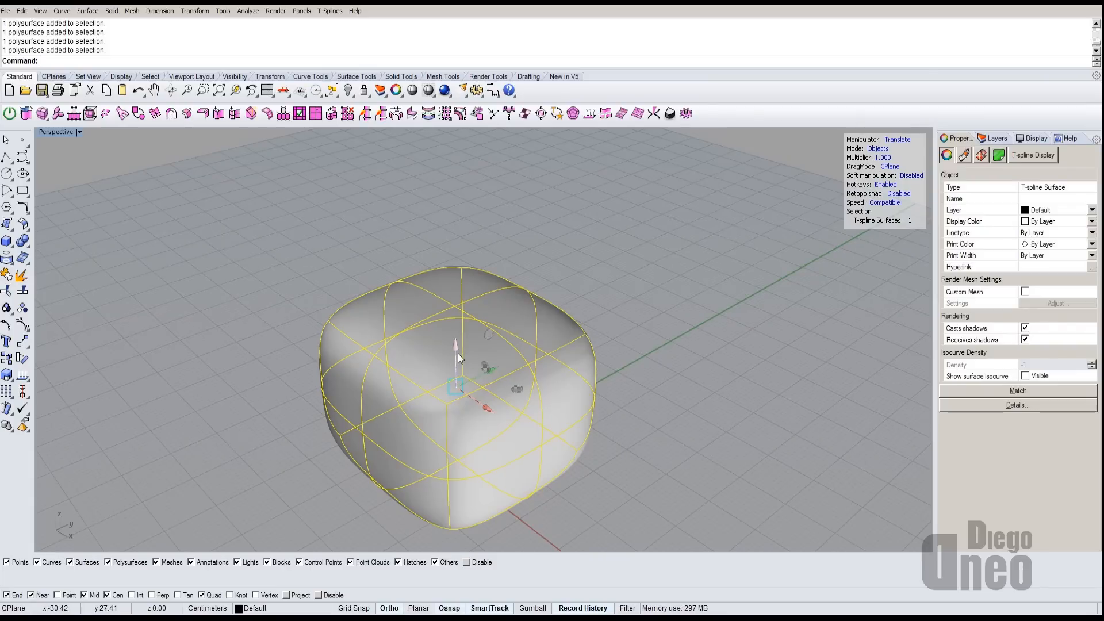
right_click_drag(497, 420, 328, 339)
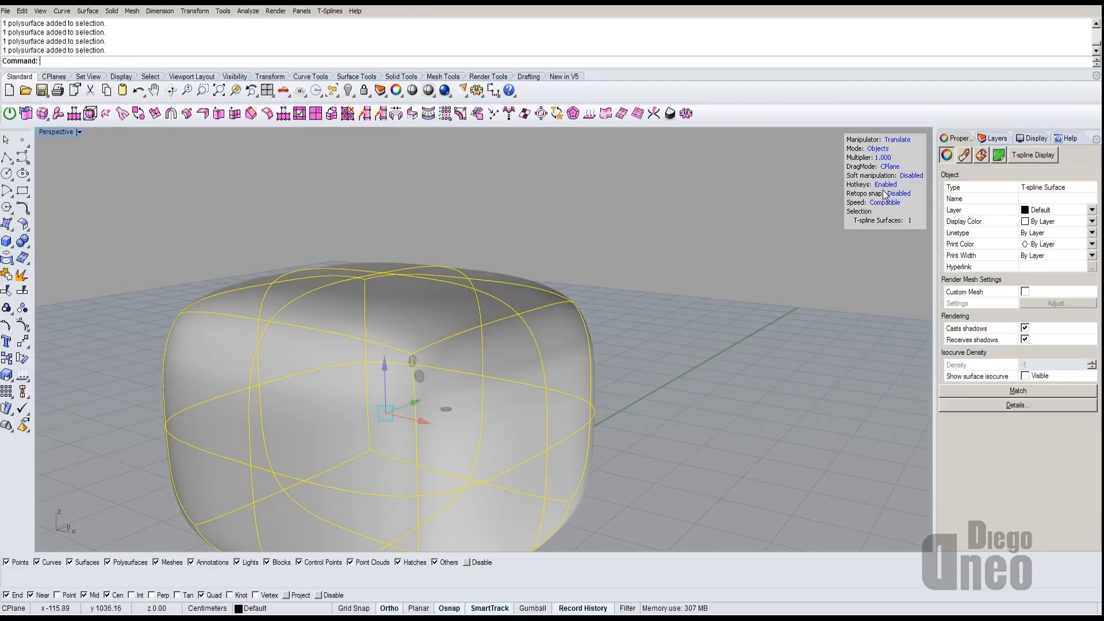
- Cycle the T-Splines manipulator on the selected box through Rotate and Scale to Hidden
right_click_drag(402, 357, 493, 343)
key("e")
key("r")
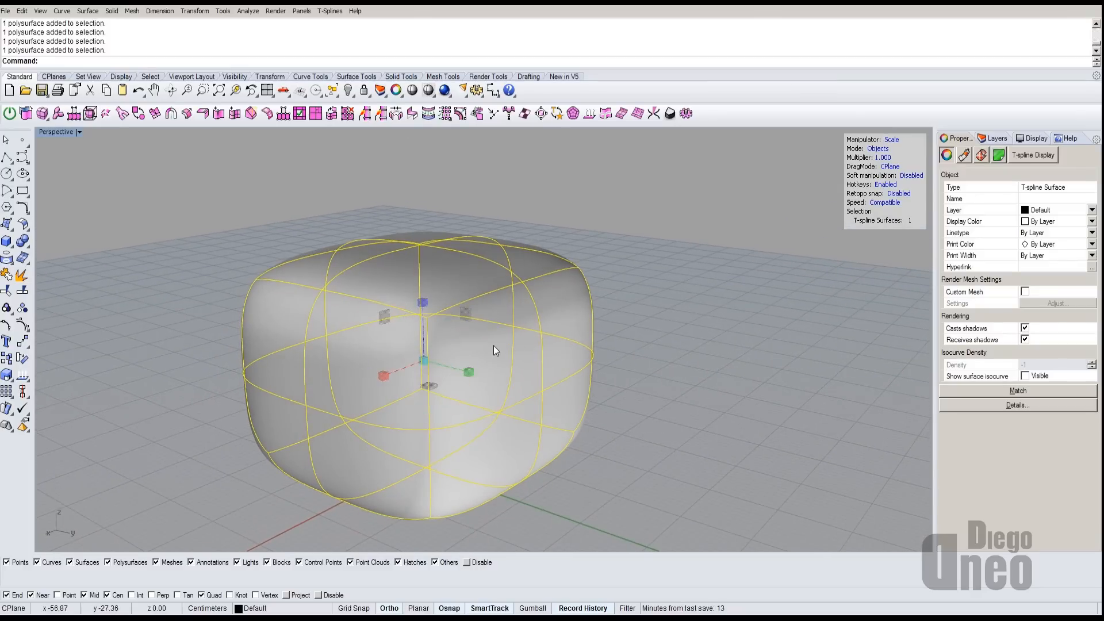
right_click_drag(494, 349, 468, 368)
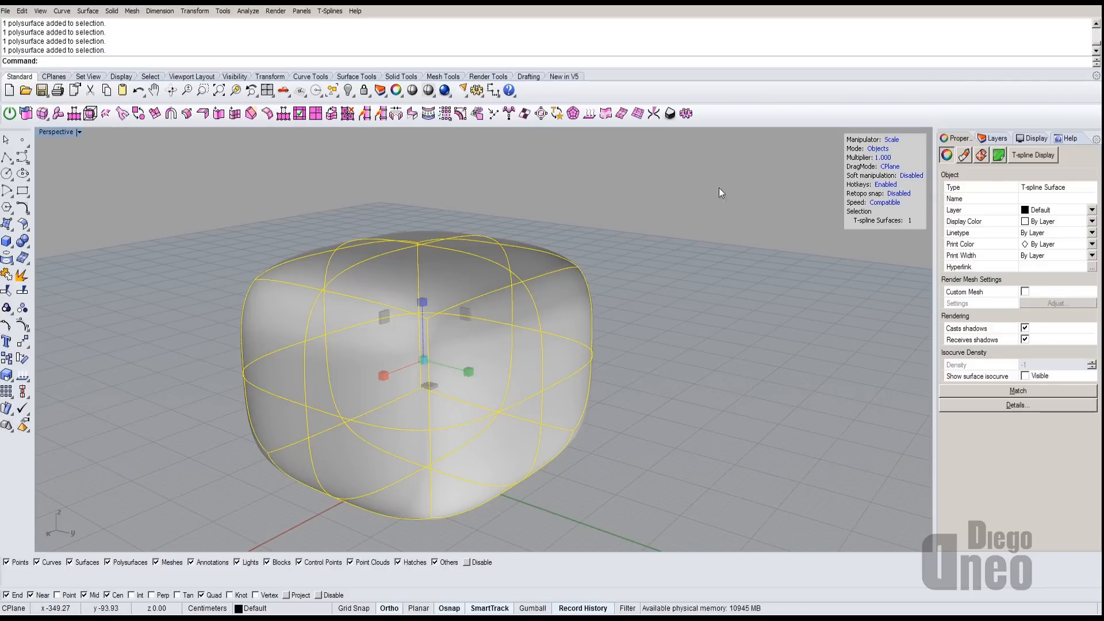
left_click(892, 140)
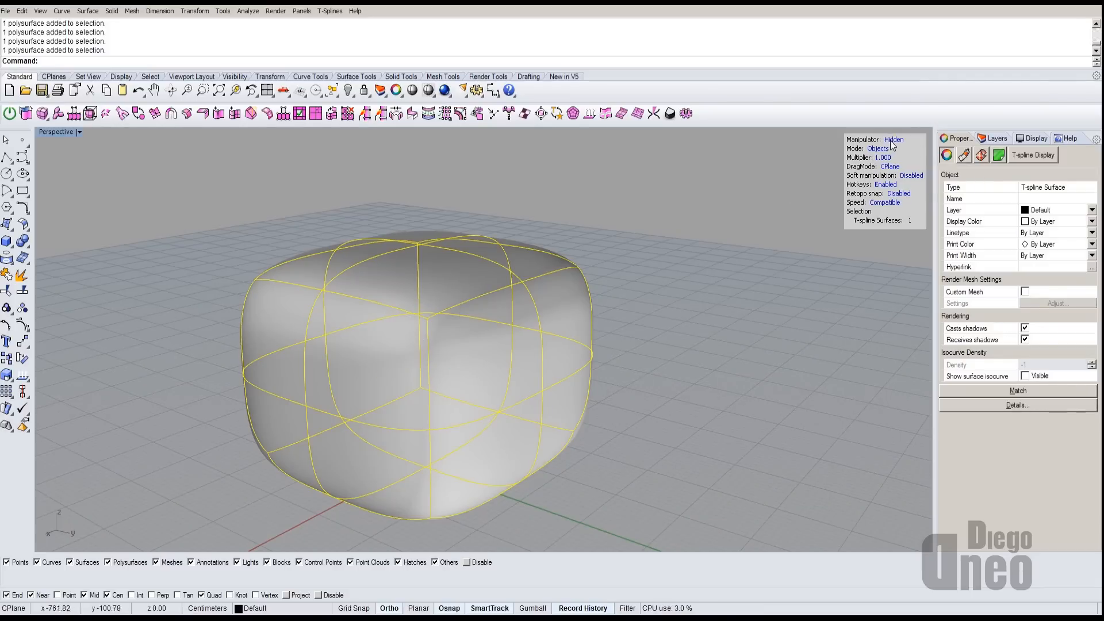
right_click_drag(763, 224, 606, 345)
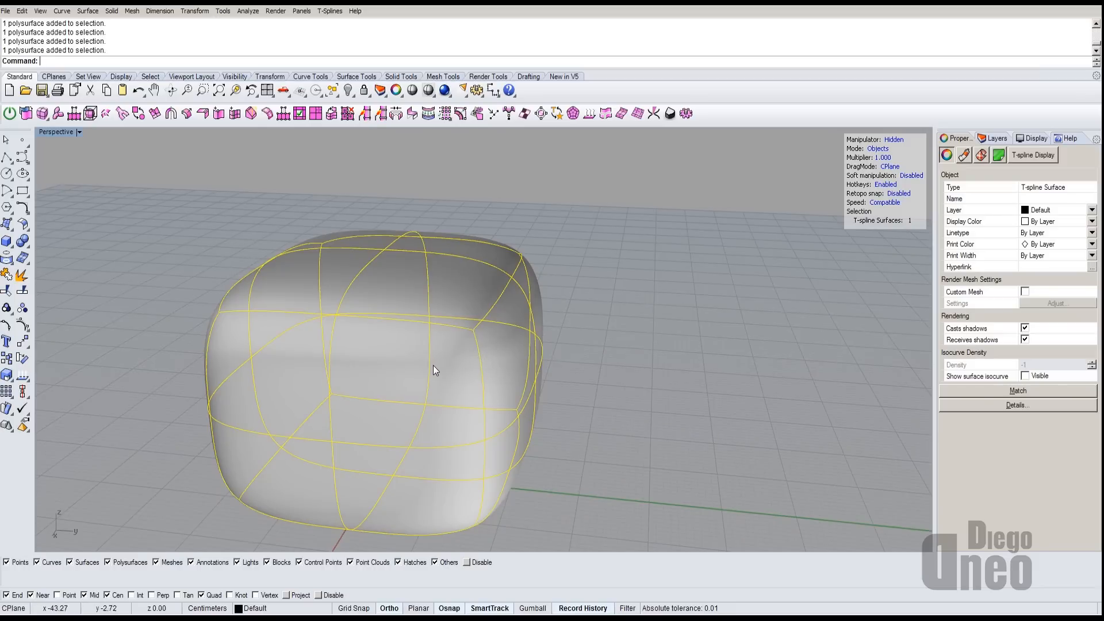
- Alternate the selected box's T-Splines manipulator between Scale and Translate, leaving it on Translate
key("r")
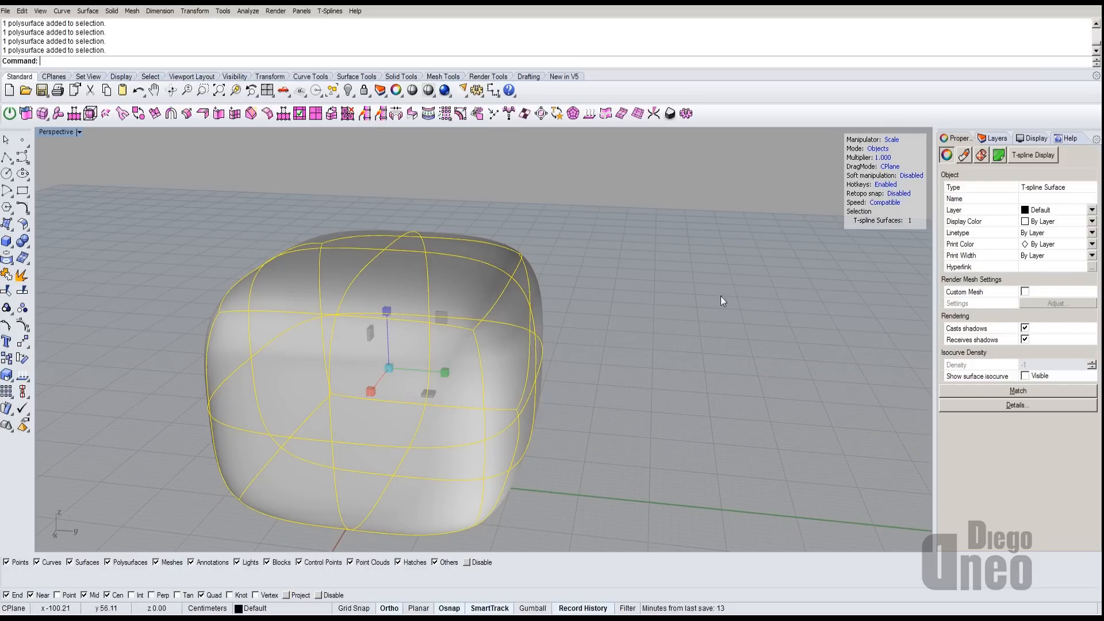
left_click(891, 139)
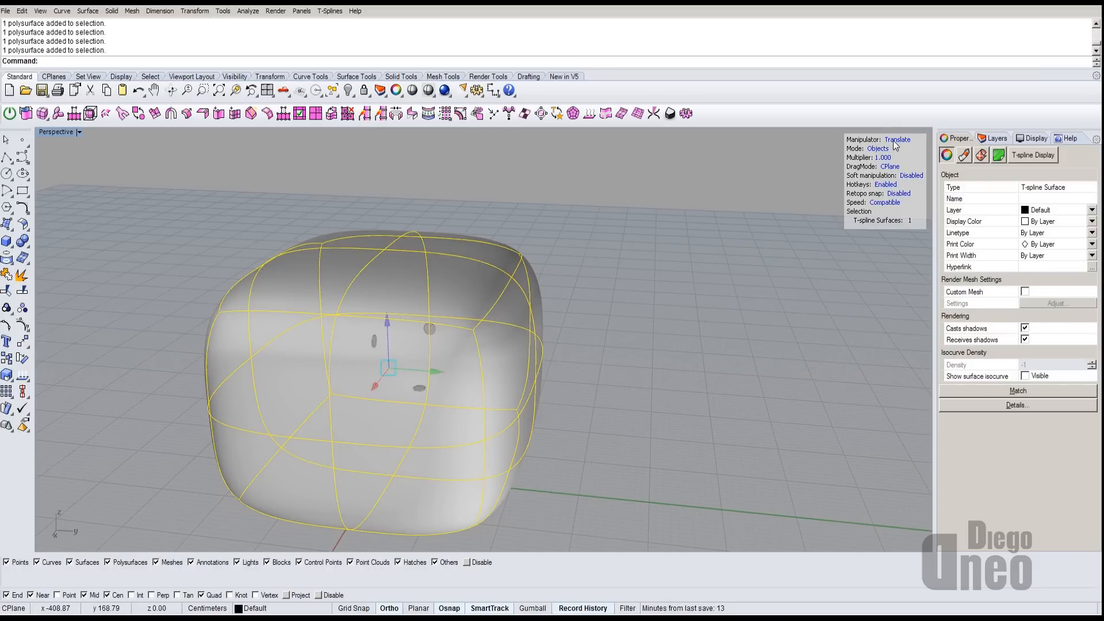
right_click_drag(711, 351, 641, 346)
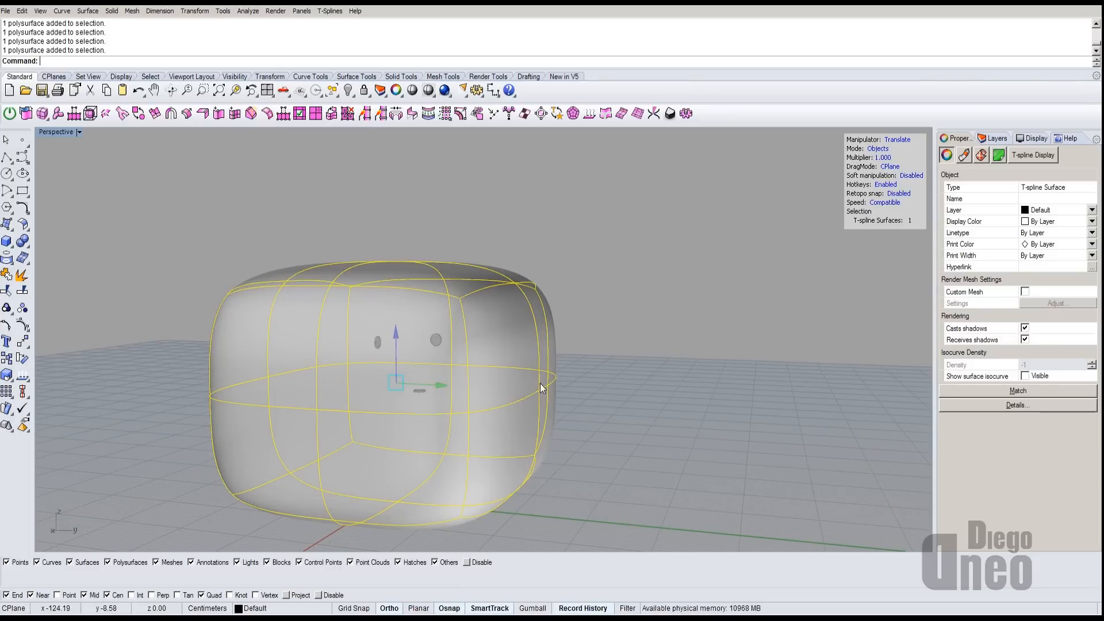
right_click_drag(640, 347, 530, 402)
key("r")
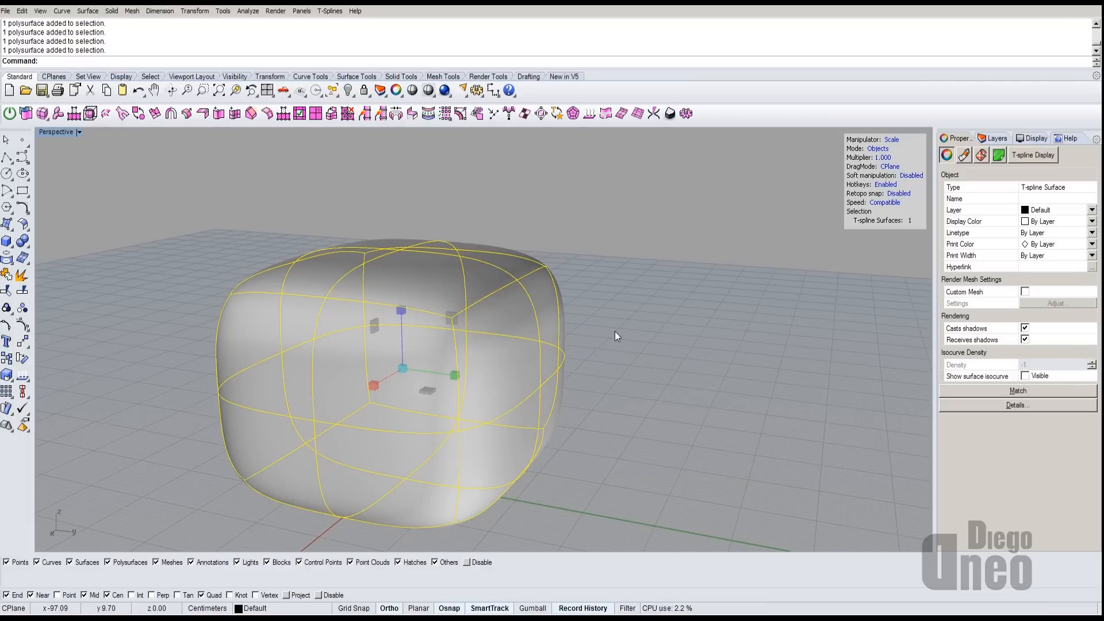
right_click_drag(615, 336, 673, 328)
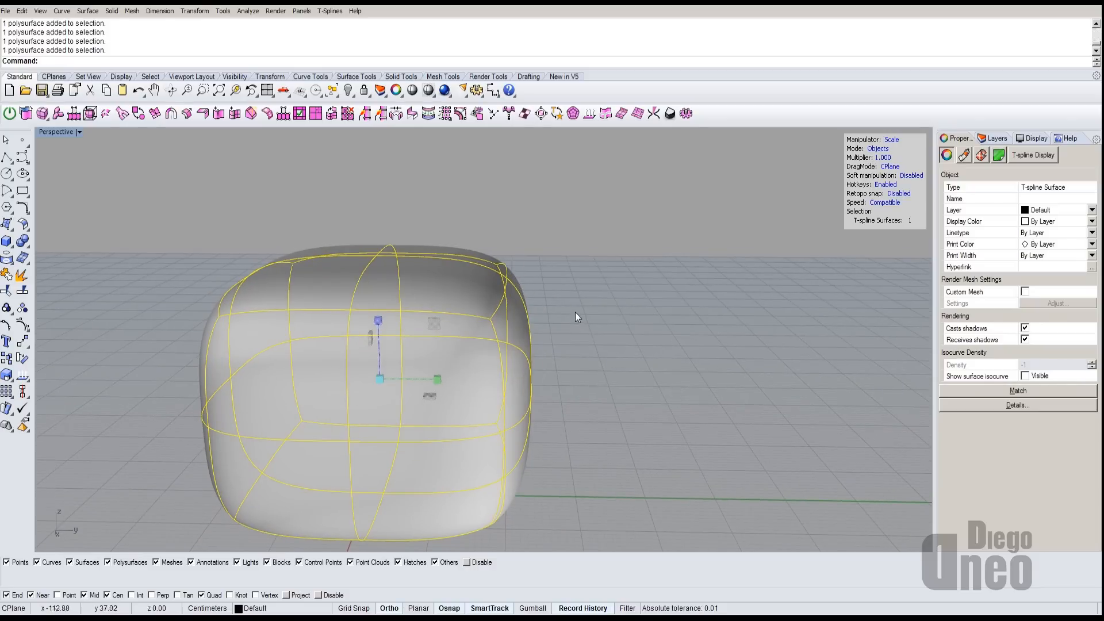
right_click_drag(575, 311, 525, 351)
key("w")
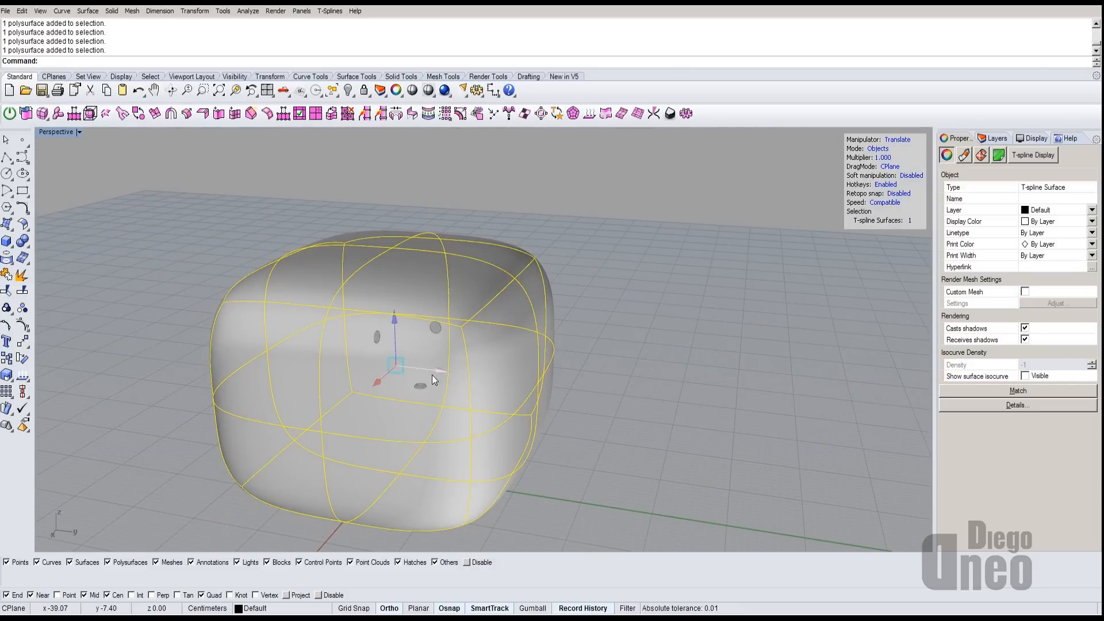
- Deselect the T-Splines box and select it again
right_click_drag(433, 375, 774, 349)
left_click(662, 198)
right_click_drag(661, 198, 625, 361)
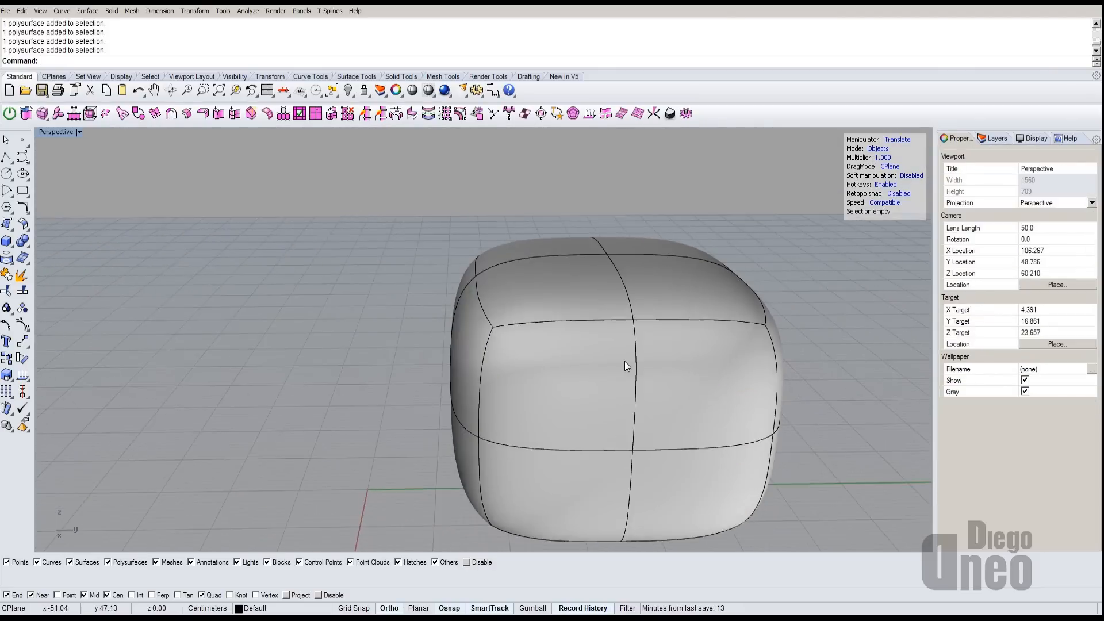
scroll(625, 361, "down", 5)
left_click(627, 352)
left_click_drag(627, 352, 410, 374)
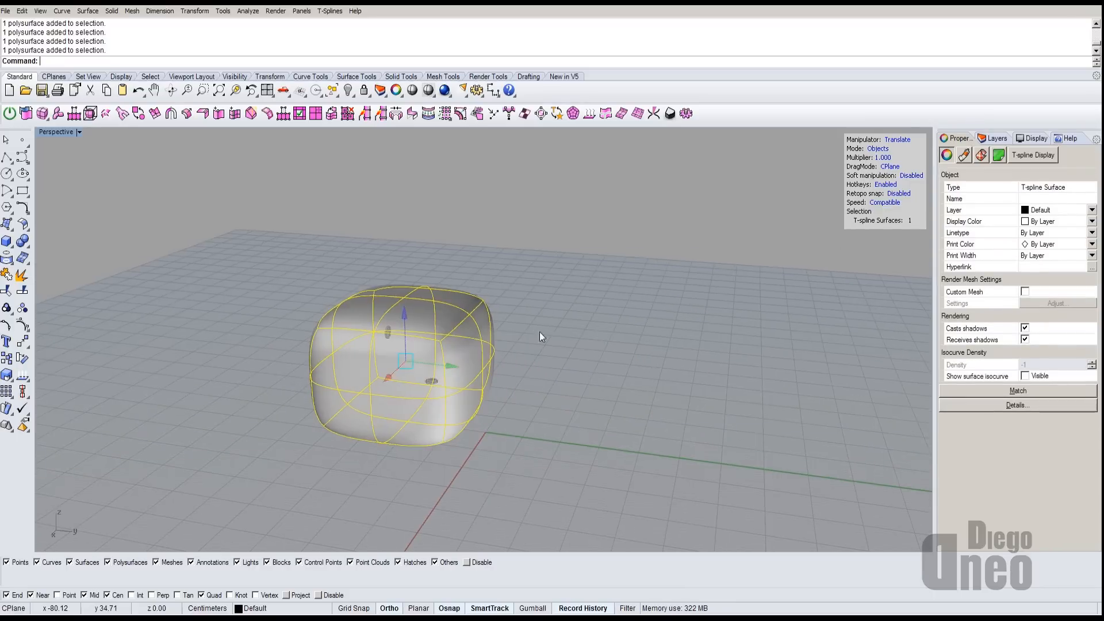
- Switch the T-Splines mode to Verts and select the vertex at the centre of the box's top
left_click(877, 148)
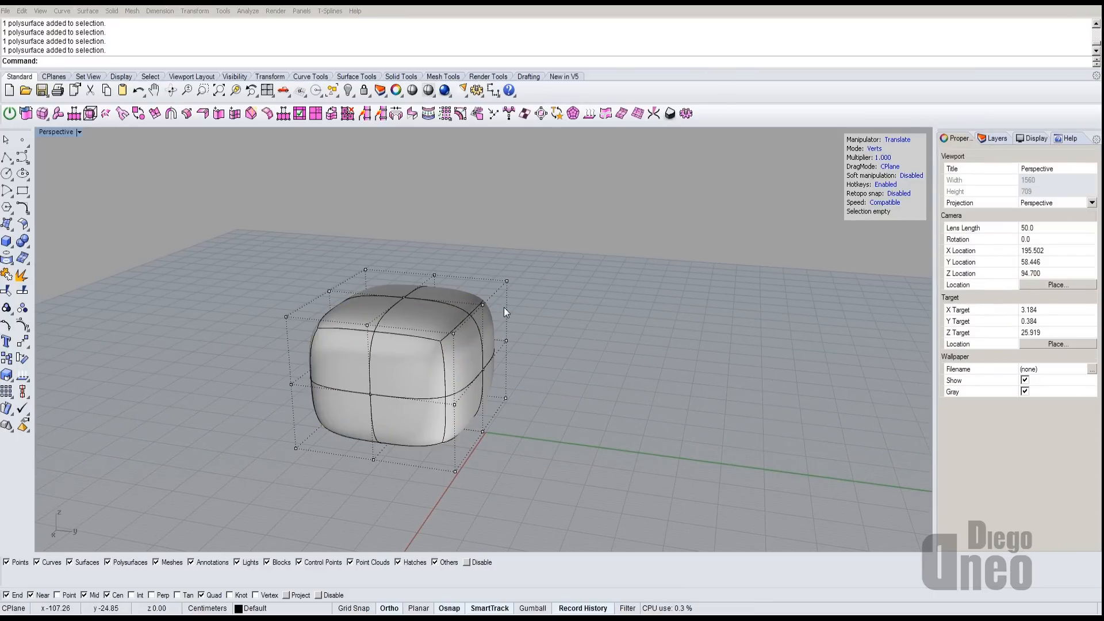
right_click_drag(504, 307, 568, 319)
scroll(480, 322, "up", 5)
scroll(486, 329, "down", 5)
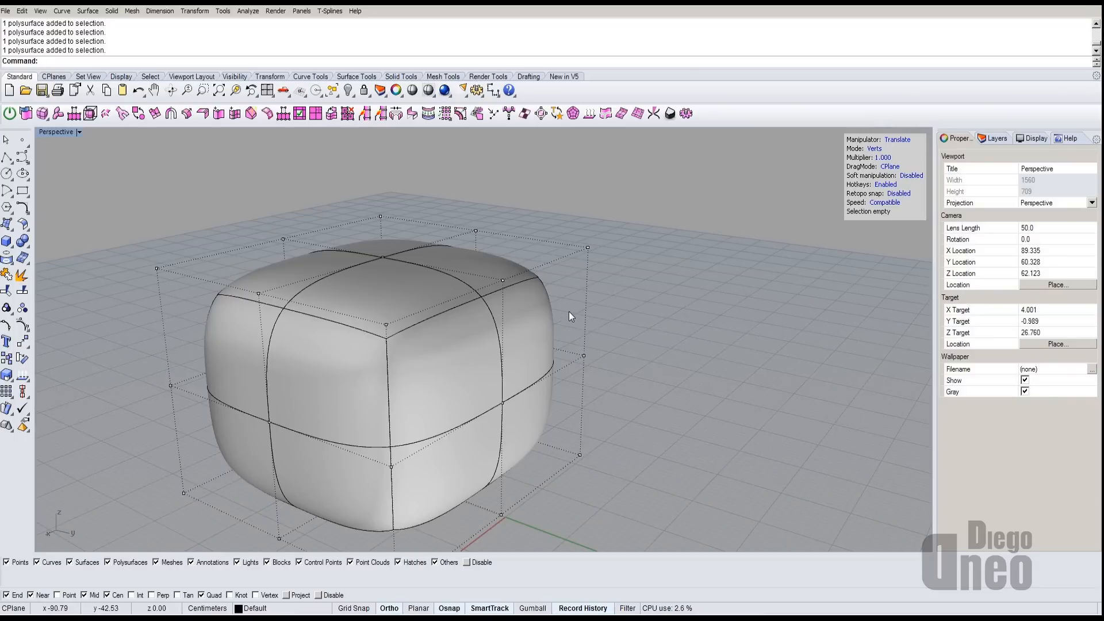
right_click_drag(554, 308, 306, 292)
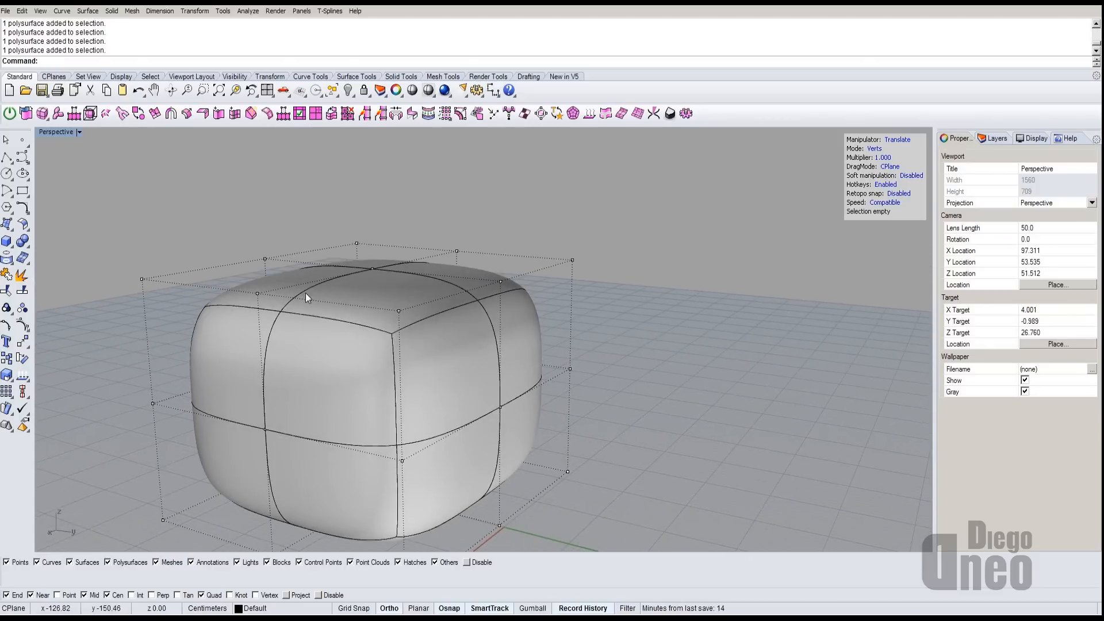
right_click_drag(396, 308, 422, 337)
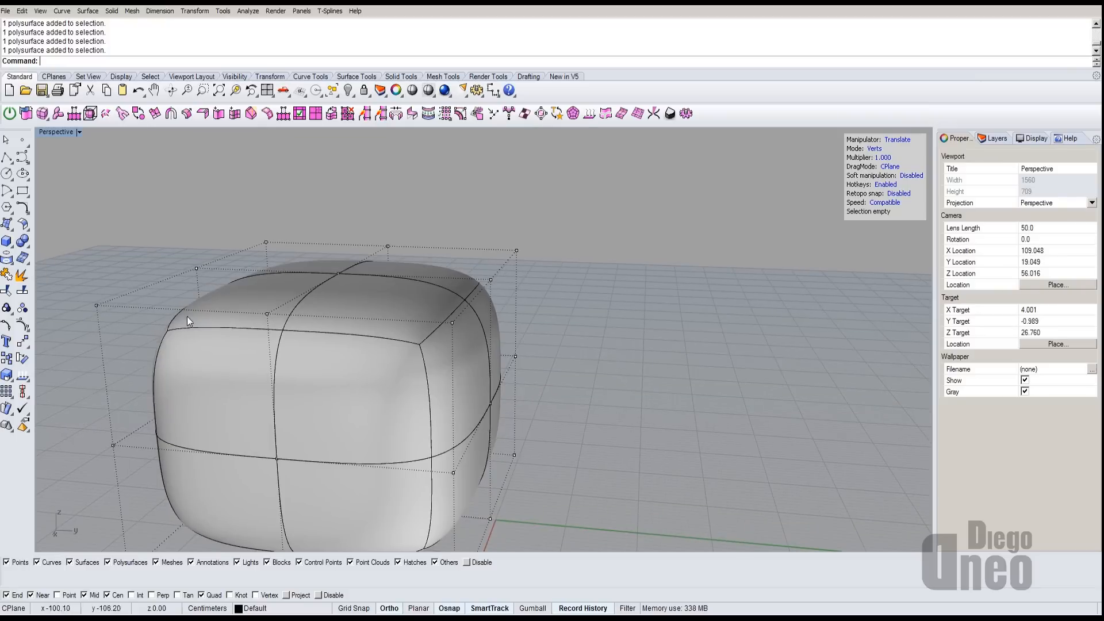
right_click_drag(446, 289, 437, 319)
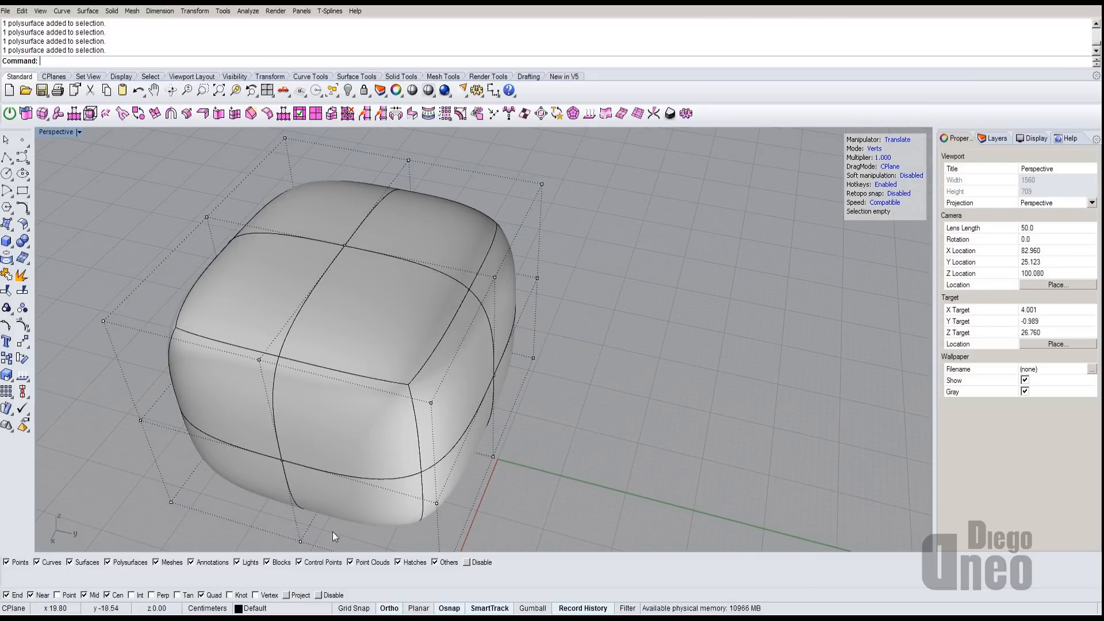
right_click_drag(599, 464, 499, 365)
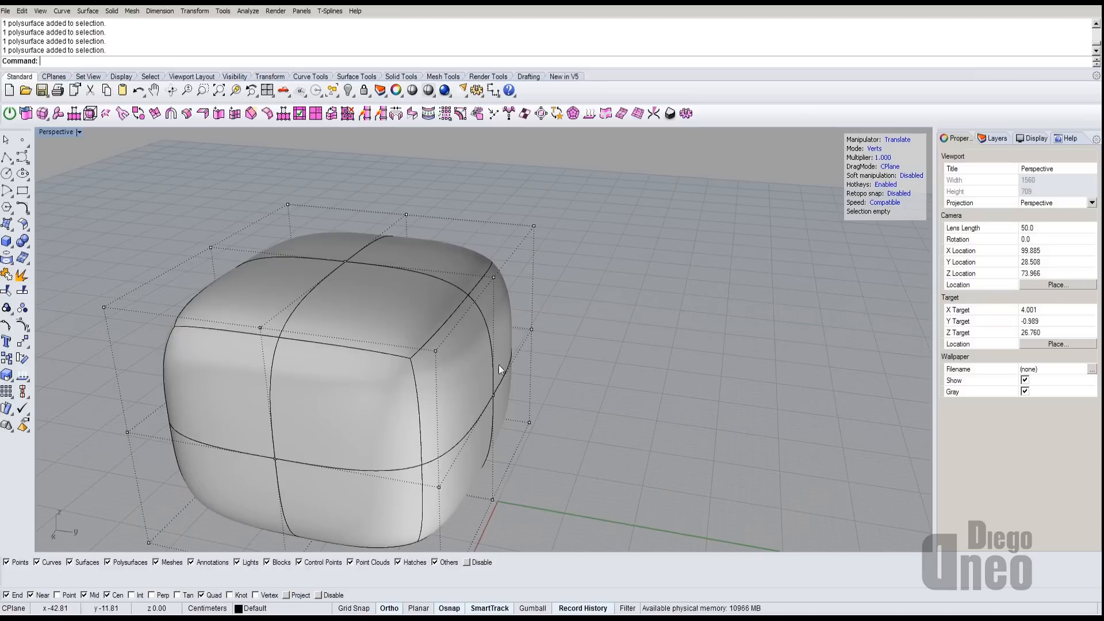
left_click(342, 264)
right_click_drag(450, 310, 486, 286)
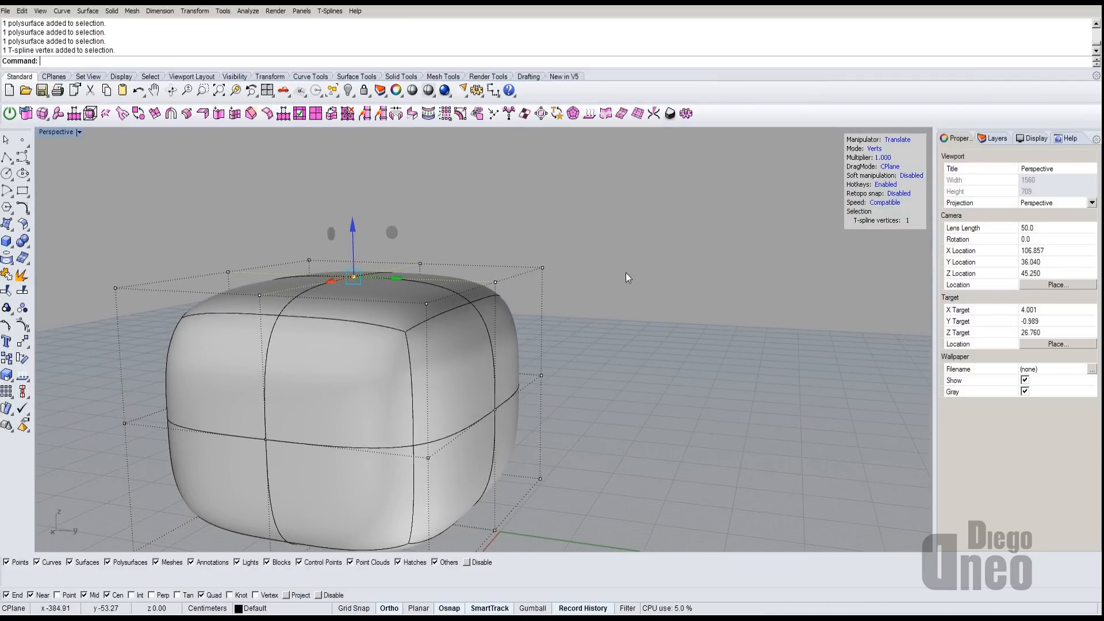
right_click_drag(625, 277, 614, 298)
right_click_drag(754, 214, 360, 314)
- Pull a top corner vertex of the box outward along the Y axis and raise it
left_click(534, 262)
right_click_drag(554, 284, 567, 307)
left_click_drag(562, 287, 758, 261)
right_click_drag(758, 261, 489, 312)
left_click_drag(567, 307, 523, 139)
- Raise the vertex in the middle of the top edge beside the pulled corner
right_click_drag(410, 285, 351, 334)
scroll(352, 334, "up", 6)
left_click_drag(431, 276, 492, 320)
right_click_drag(493, 320, 541, 296)
left_click_drag(516, 262, 525, 185)
right_click_drag(525, 185, 505, 353)
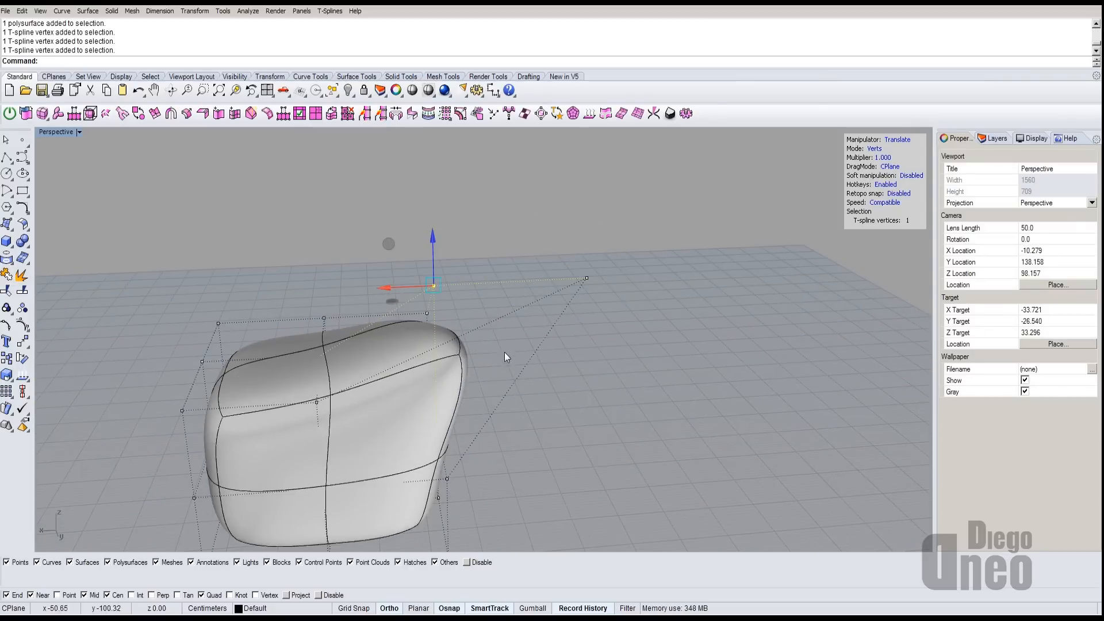
right_click_drag(474, 393, 465, 365)
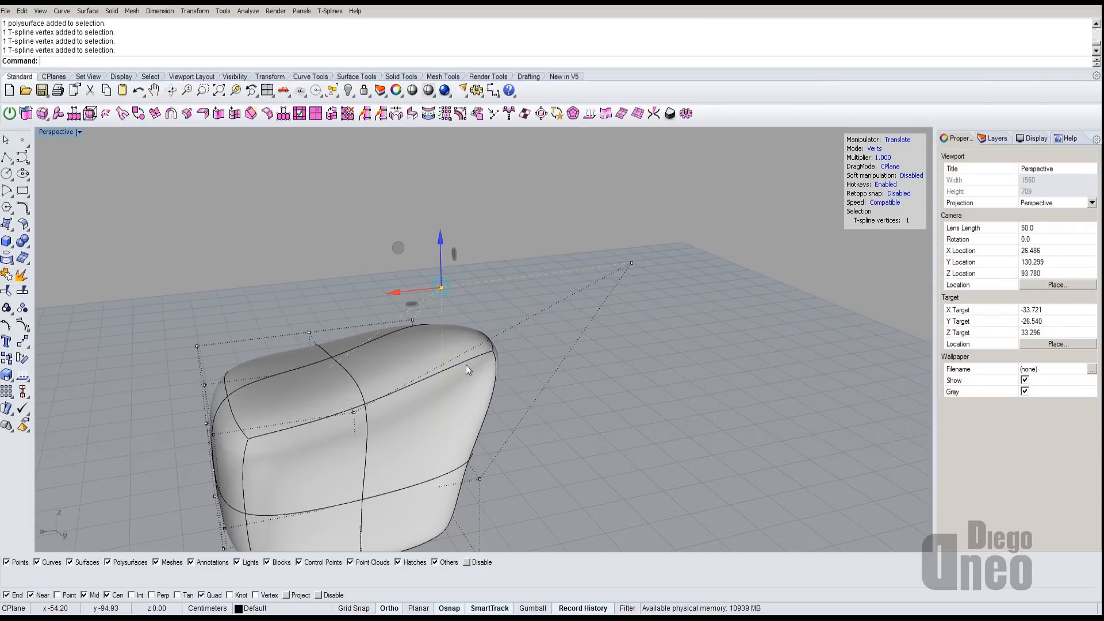
right_click_drag(392, 346, 364, 301)
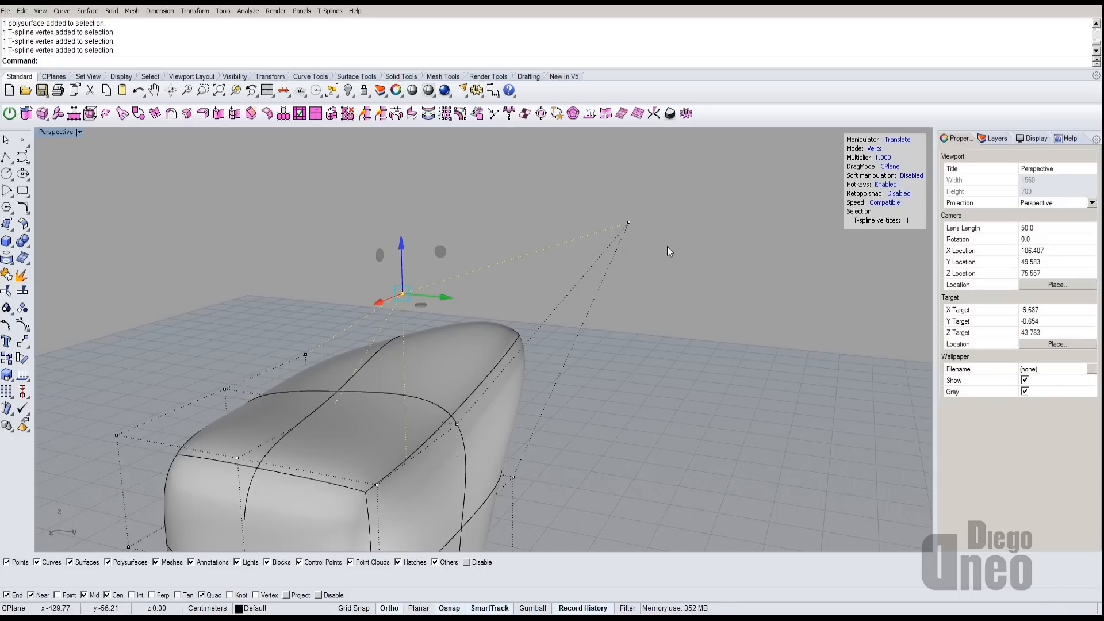
- Switch the T-Splines mode to Edges and move one of the form's top edges upward
left_click(874, 149)
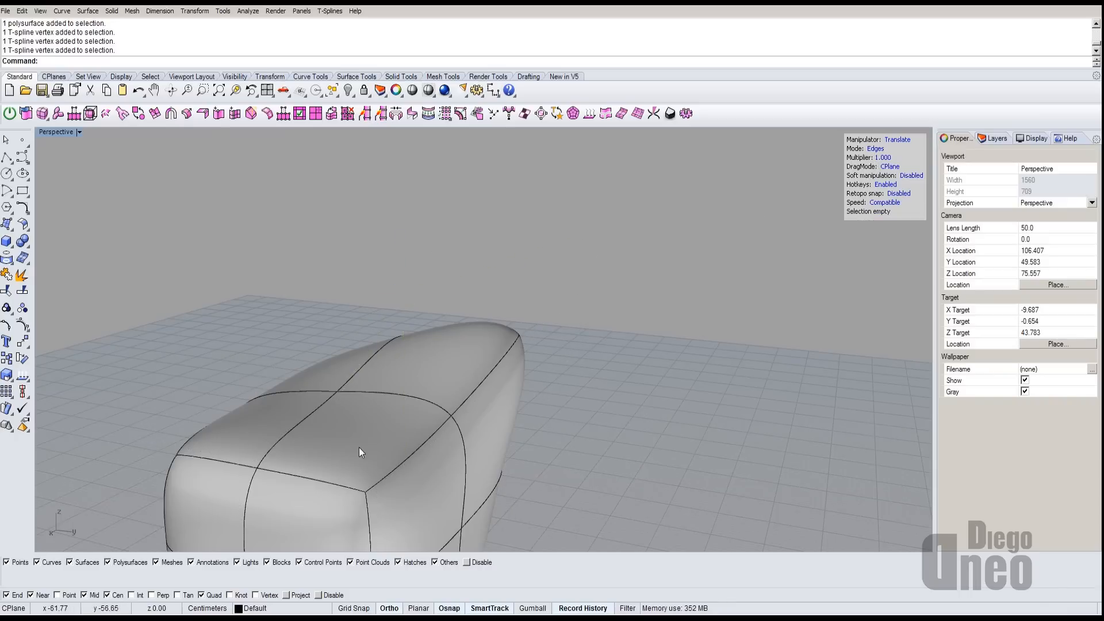
left_click(386, 479)
right_click_drag(423, 470, 412, 298)
left_click_drag(412, 296, 424, 190)
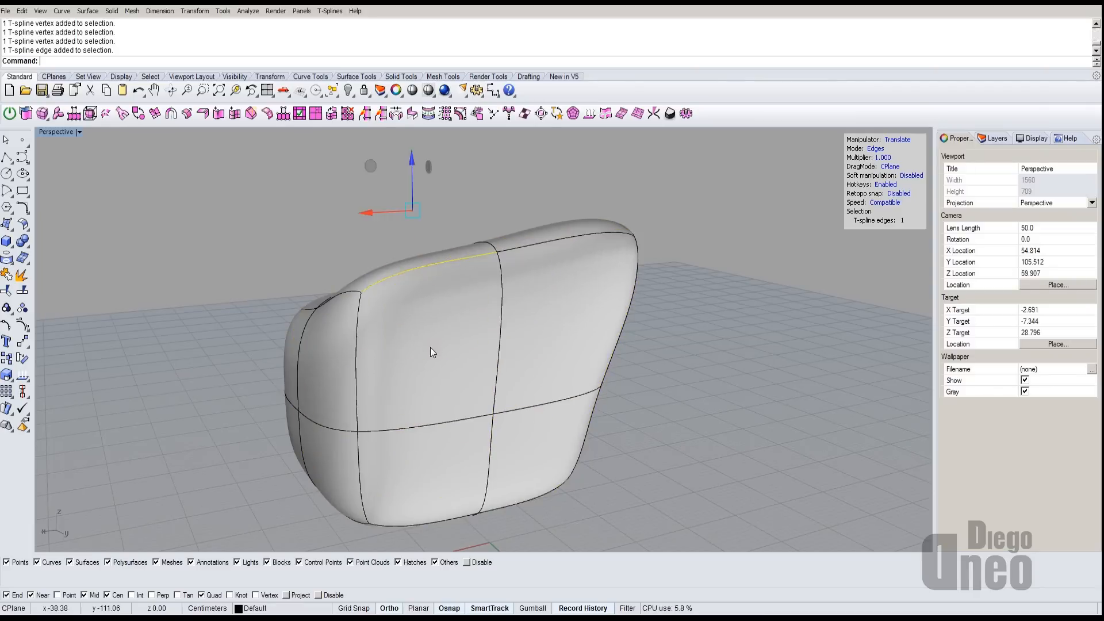
right_click_drag(430, 347, 585, 332)
left_click_drag(581, 217, 684, 382)
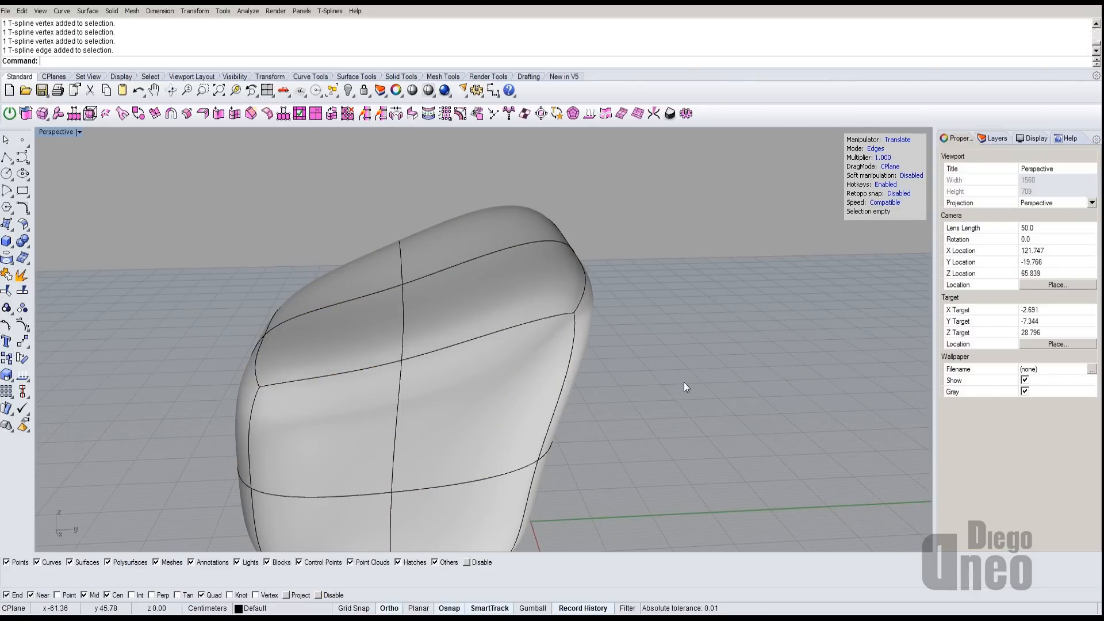
- Switch the T-Splines mode to Faces and select a single face of the form
left_click(512, 384)
right_click_drag(512, 385, 426, 381)
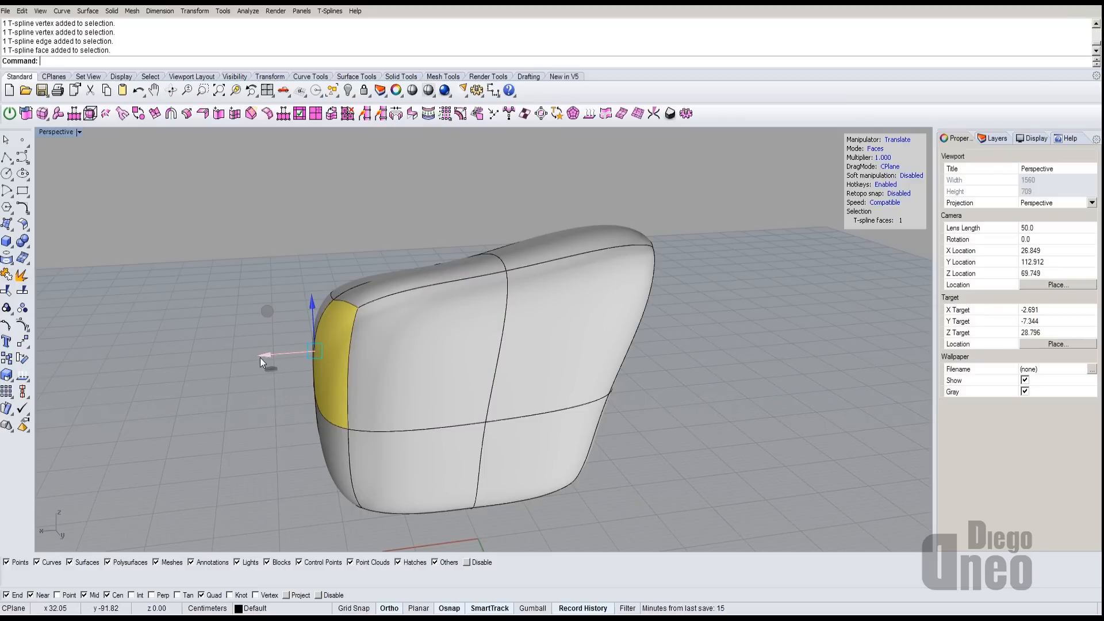
right_click_drag(260, 358, 382, 273)
- Add the remaining top faces and neighbouring upper side faces to the face selection
left_click(485, 351, "shift")
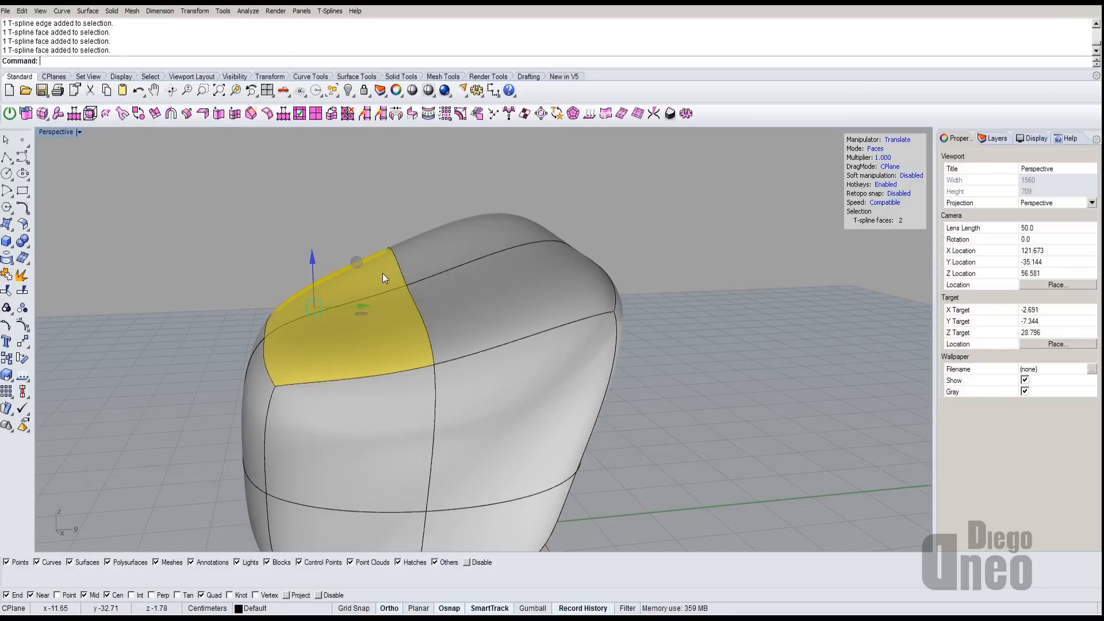
left_click(459, 327, "shift")
right_click_drag(459, 327, 584, 350)
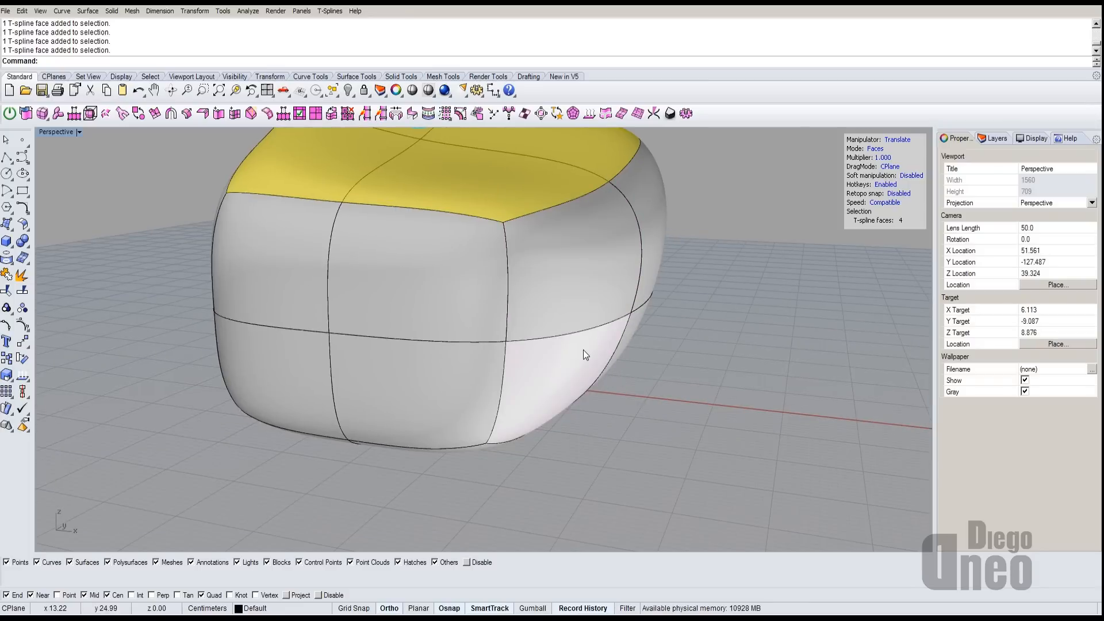
left_click(558, 290, "shift")
right_click_drag(707, 271, 653, 315)
- Remove several top and side faces from the current face selection
left_click(597, 243, "ctrl")
left_click(576, 345, "ctrl")
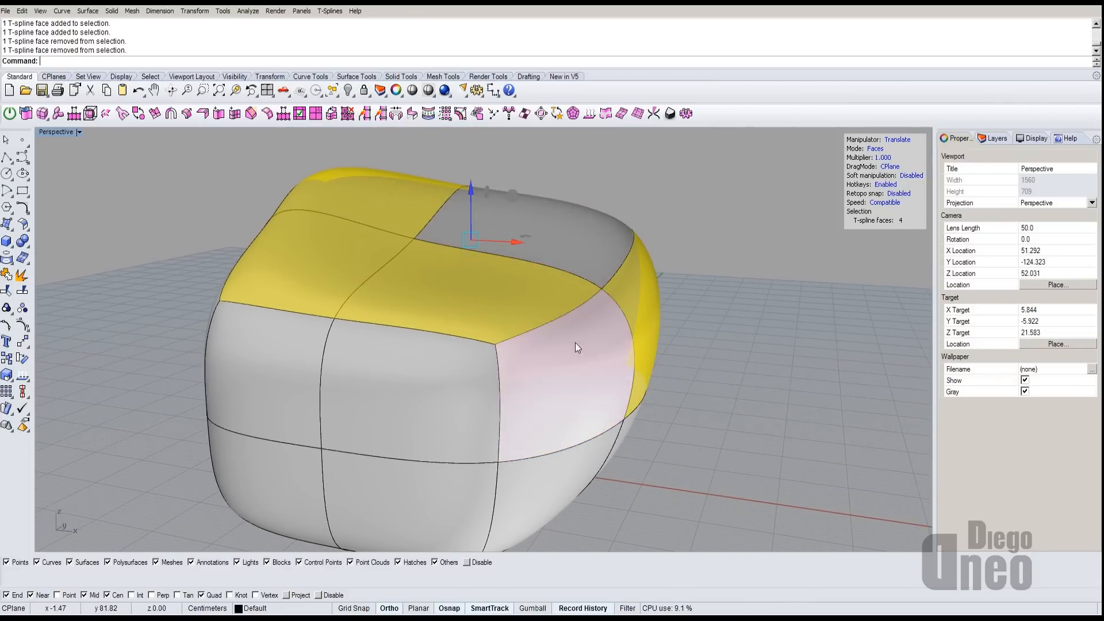
left_click(576, 302, "ctrl")
left_click(641, 368, "ctrl")
right_click_drag(695, 347, 481, 353)
- Add more upper side faces around the form to the selection, and clear the whole face selection
left_click(481, 353, "shift")
left_click(567, 341, "shift")
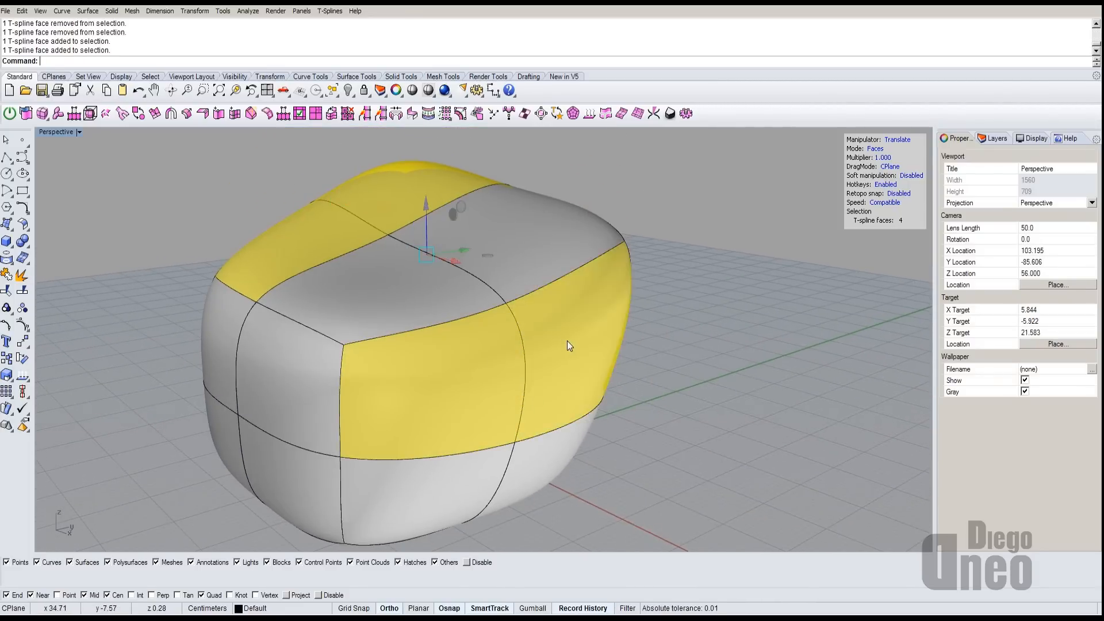
right_click_drag(567, 341, 474, 340)
left_click(474, 341, "shift")
left_click(615, 376, "shift")
right_click_drag(604, 330, 445, 332)
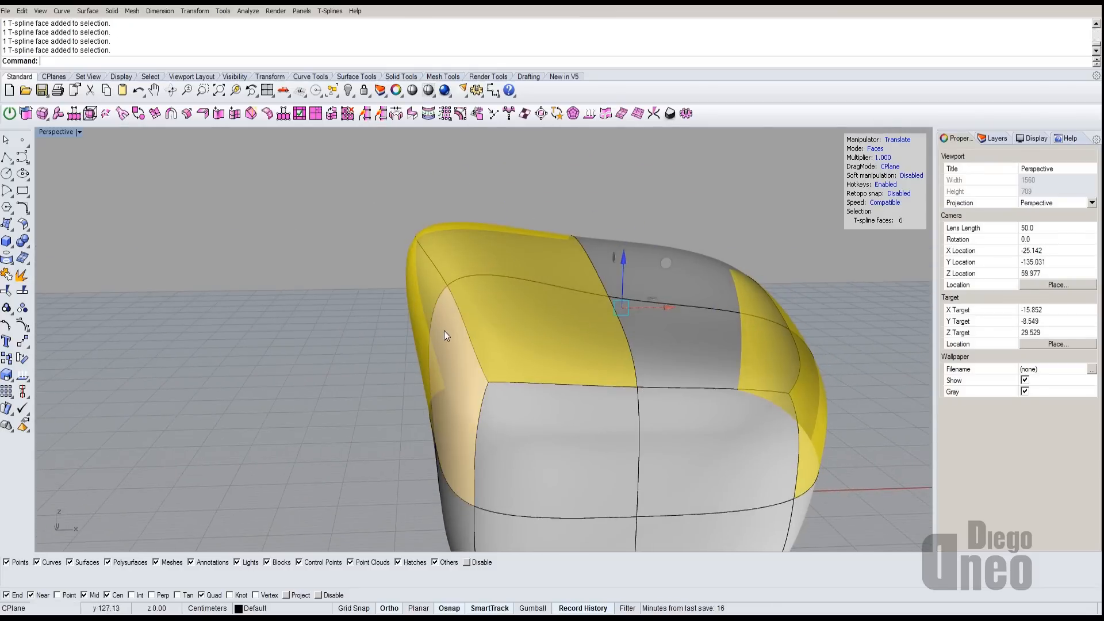
scroll(445, 335, "down", 2)
right_click_drag(600, 311, 520, 278, "shift")
right_click_drag(718, 353, 685, 380)
left_click(685, 380)
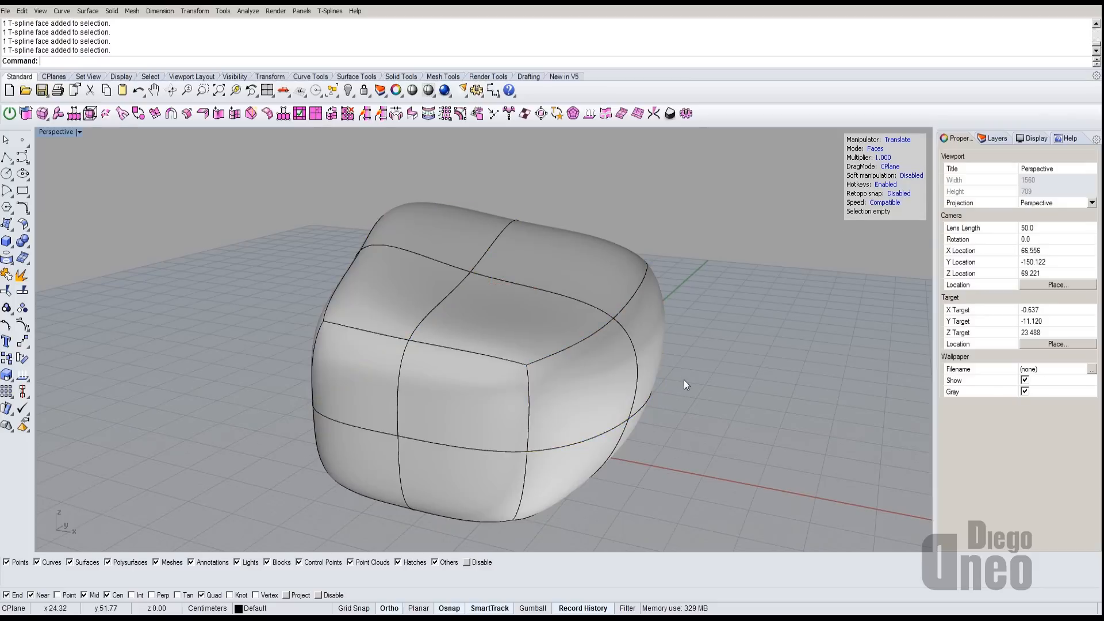
- Select one top face and cycle its selection repeatedly through the Verts, Edges and Faces modes
left_click(526, 315)
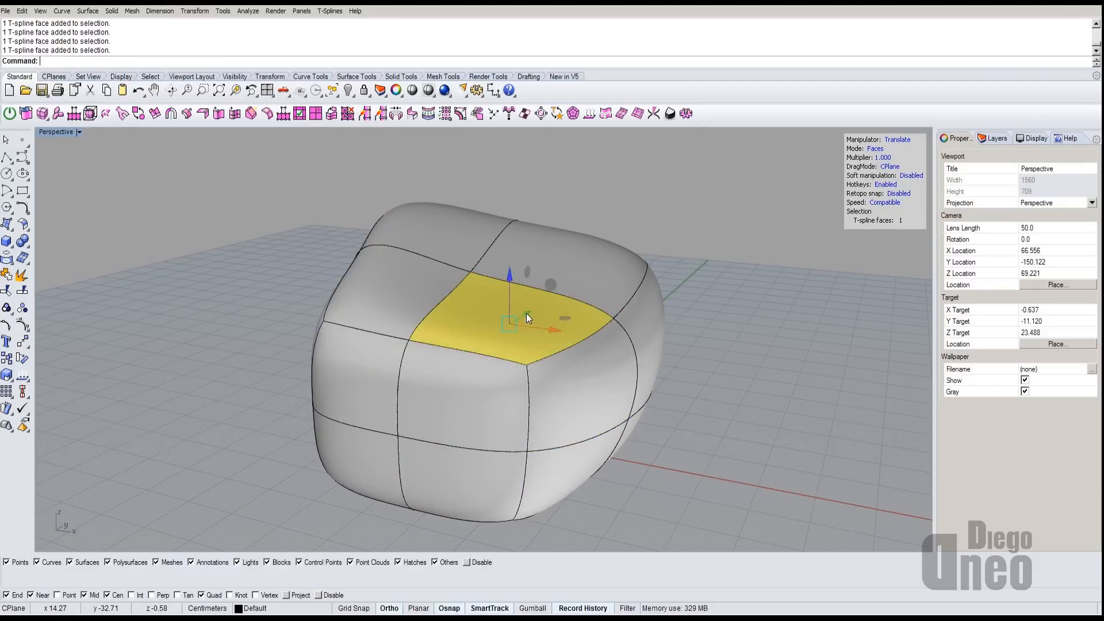
key("a")
key("s")
key("d")
key("a")
key("s")
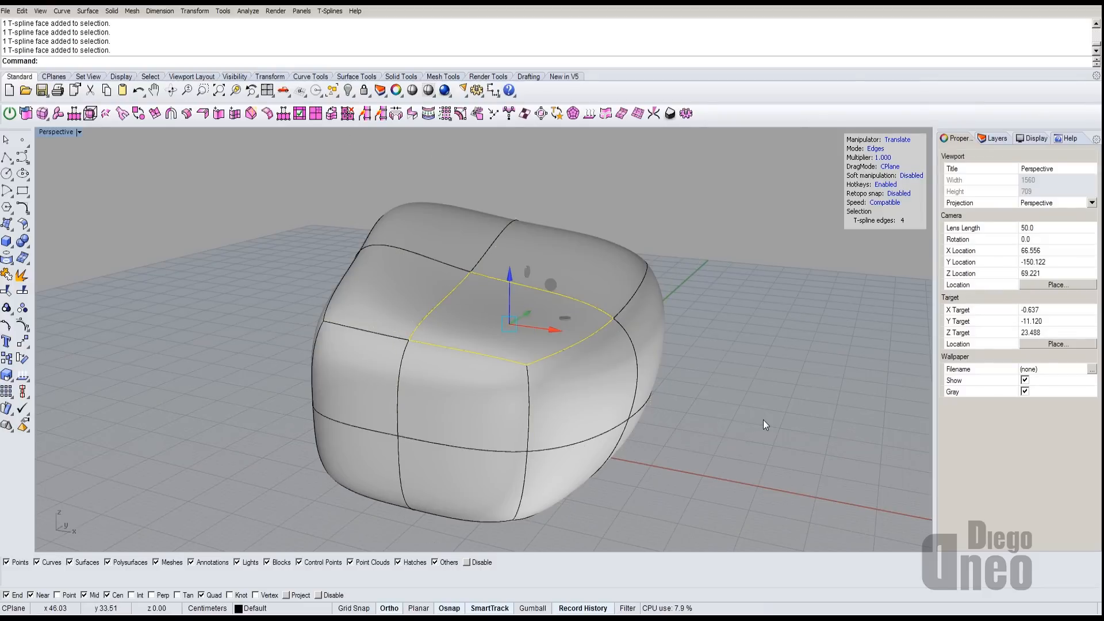
key("d")
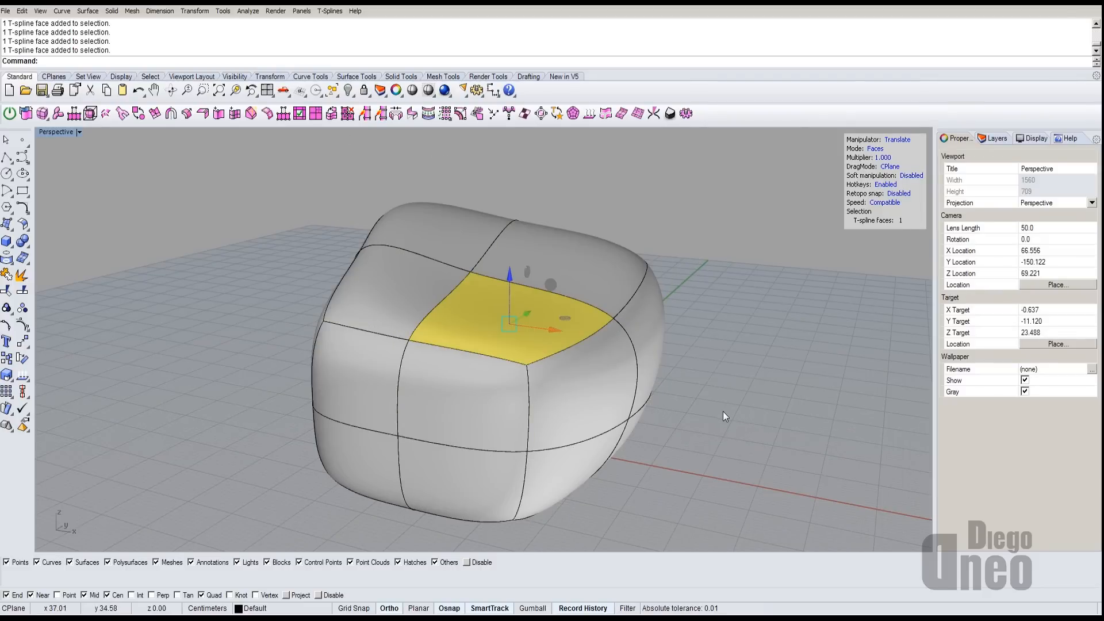
key("a")
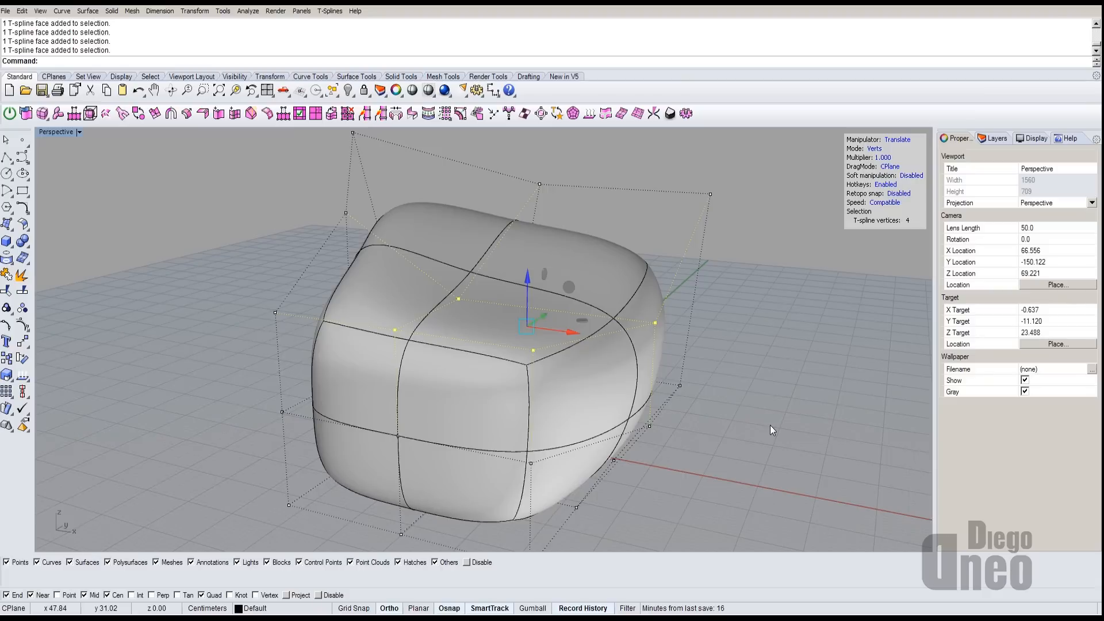
key("s")
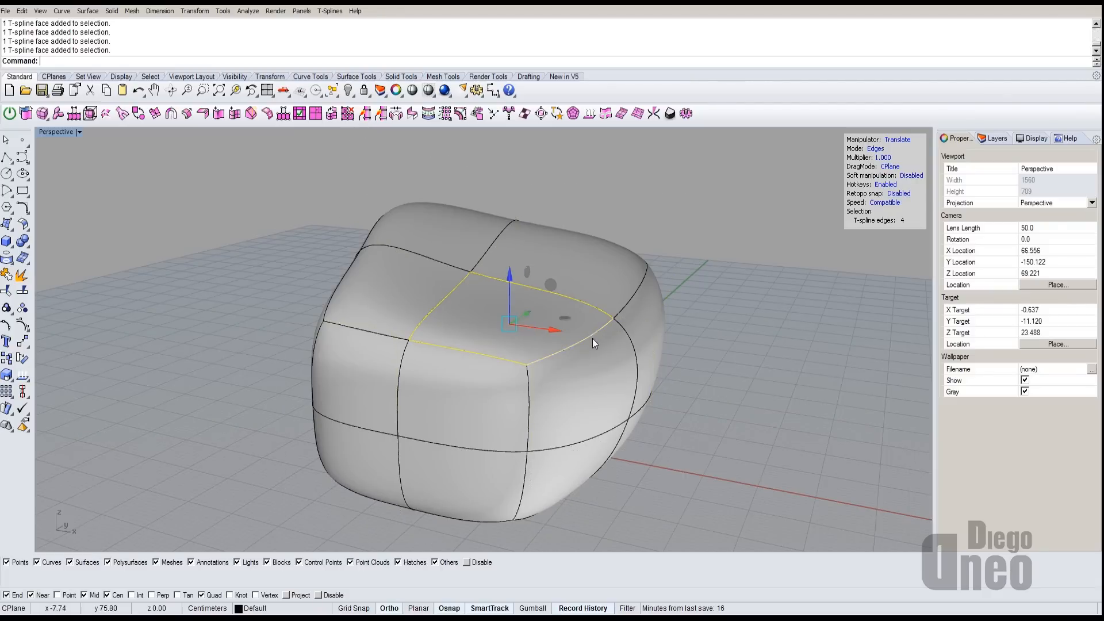
key("d")
- Select the adjacent top face and convert the selection to its boundary edges
left_click(540, 272)
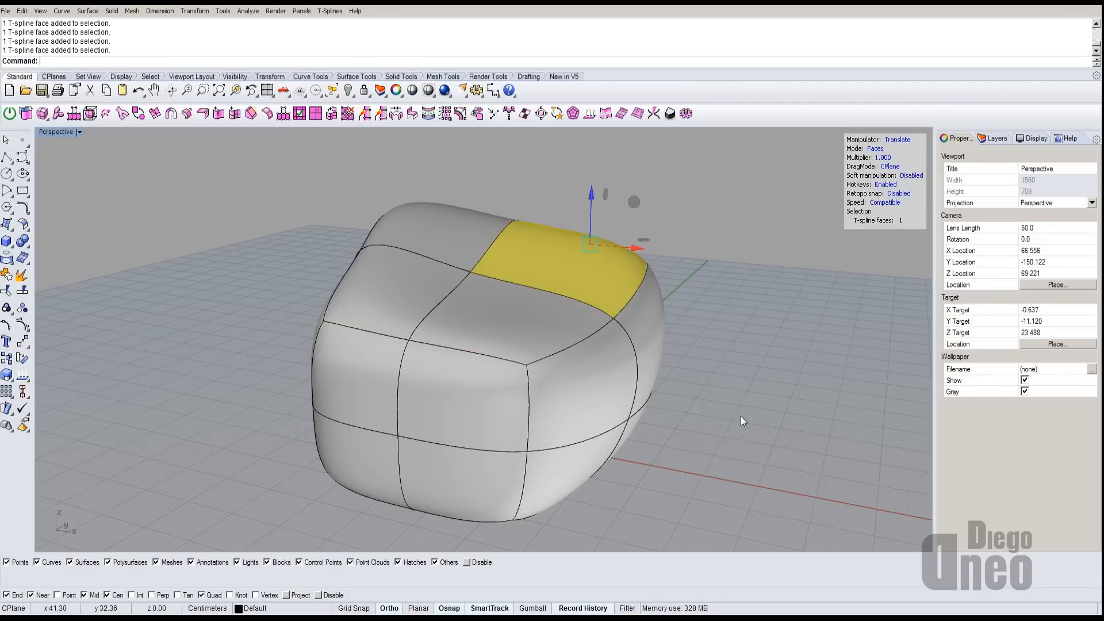
right_click_drag(741, 416, 610, 395)
key("s")
right_click_drag(492, 383, 476, 385)
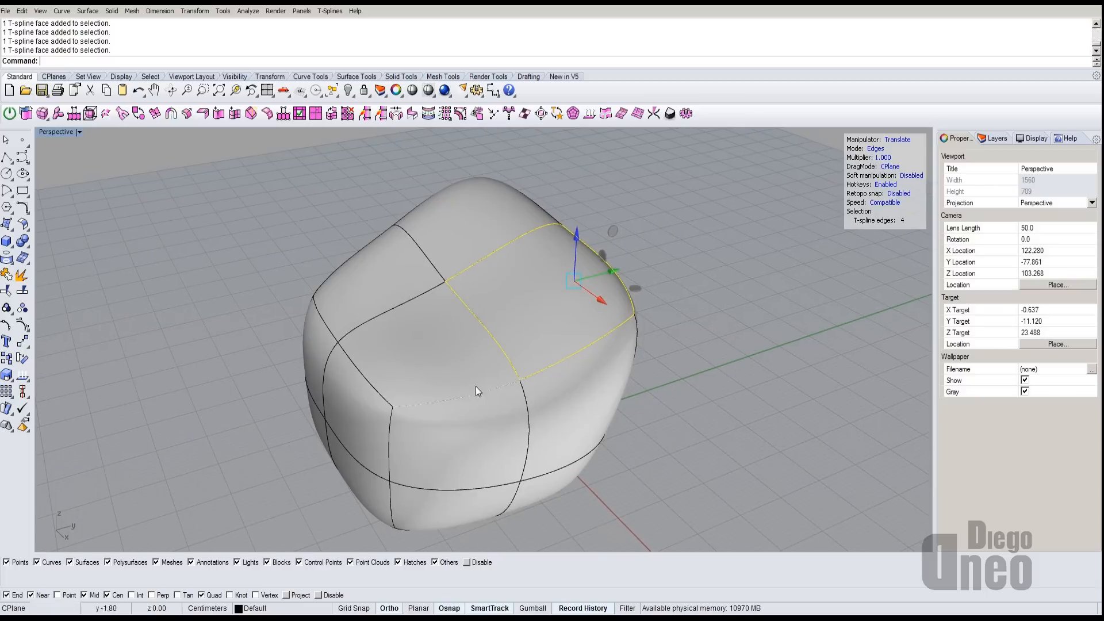
- Convert the selected edge loop to vertices, edges and faces in turn, ending with its boundary edges in Edges mode
right_click_drag(506, 326, 549, 302)
key("a")
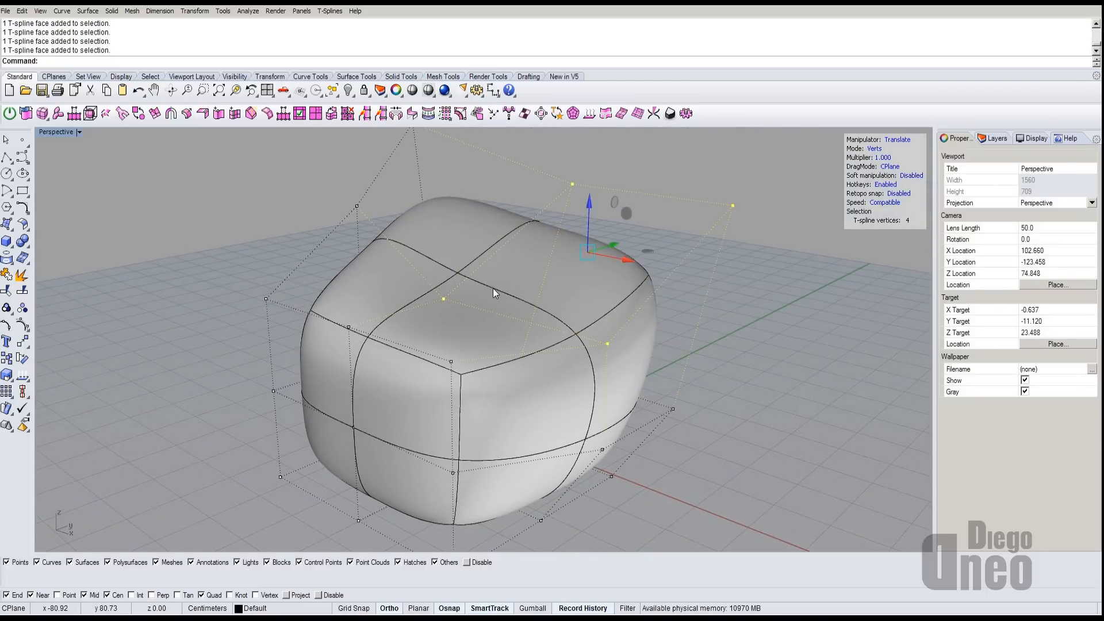
right_click_drag(598, 372, 517, 368)
key("s")
key("d")
right_click_drag(625, 299, 618, 384)
key("s")
- Window-select the edges around the form's middle, and try converting them to faces and vertices
right_click_drag(319, 353, 320, 341)
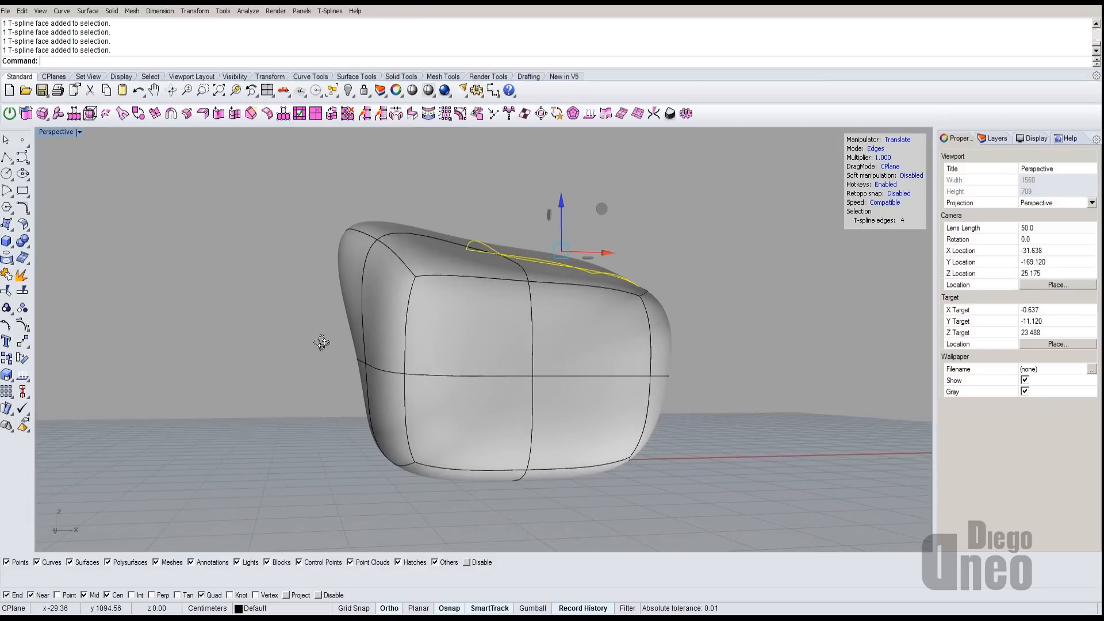
left_click_drag(243, 330, 751, 411)
right_click_drag(755, 414, 500, 407)
key("d")
key("a")
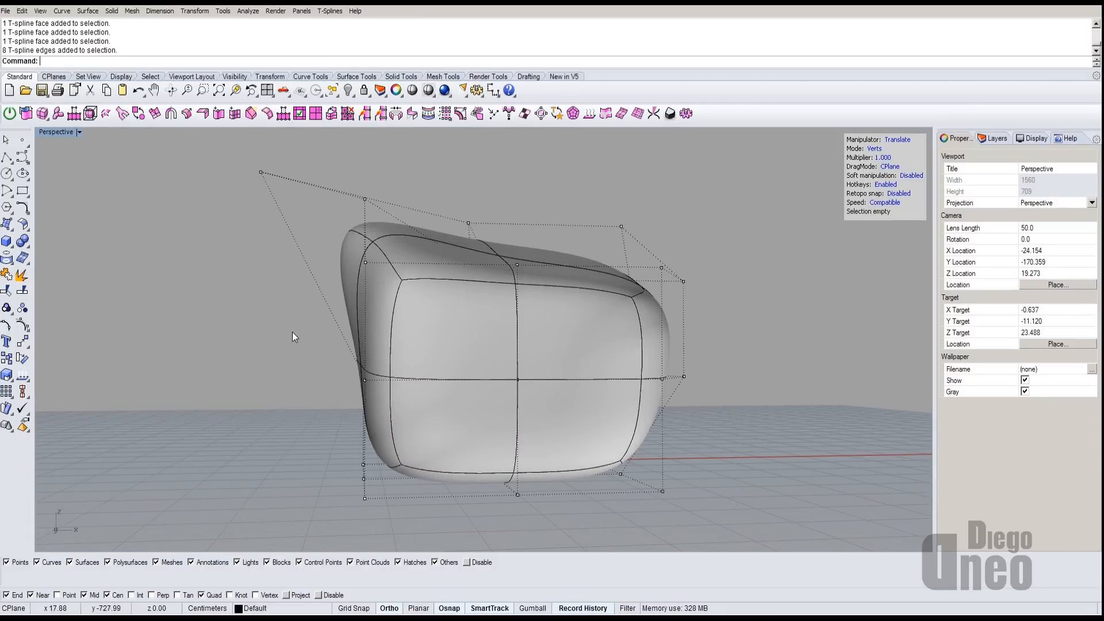
- Window-select the middle band of edges in Edges mode, convert it to vertices, and clear the selection
key("s")
left_click_drag(299, 327, 719, 405)
key("a")
right_click_drag(557, 356, 521, 319)
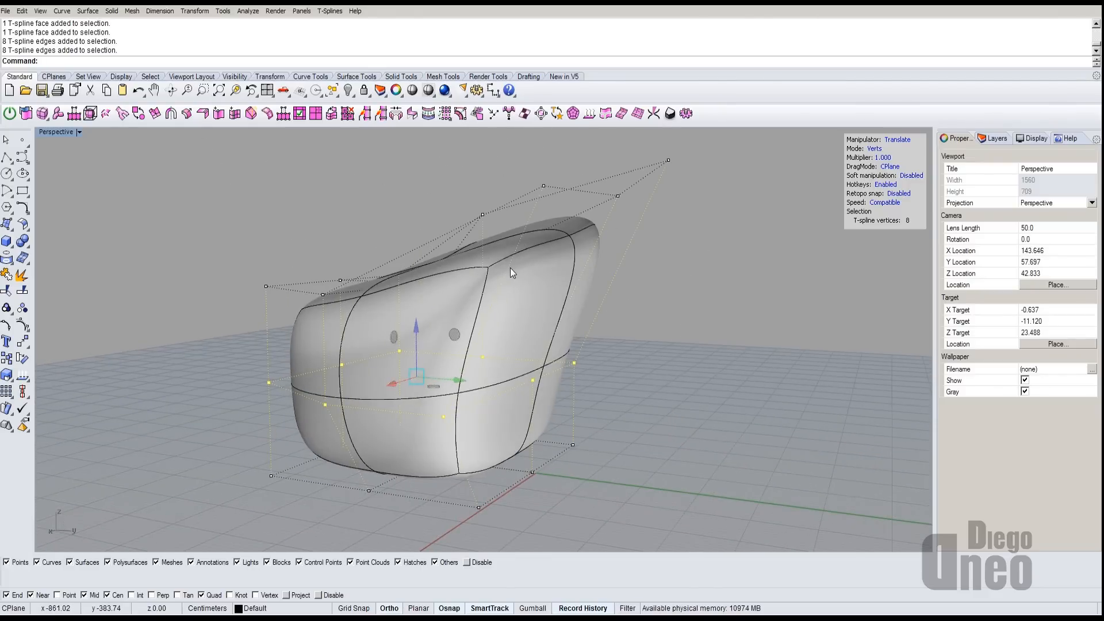
right_click_drag(565, 234, 627, 344)
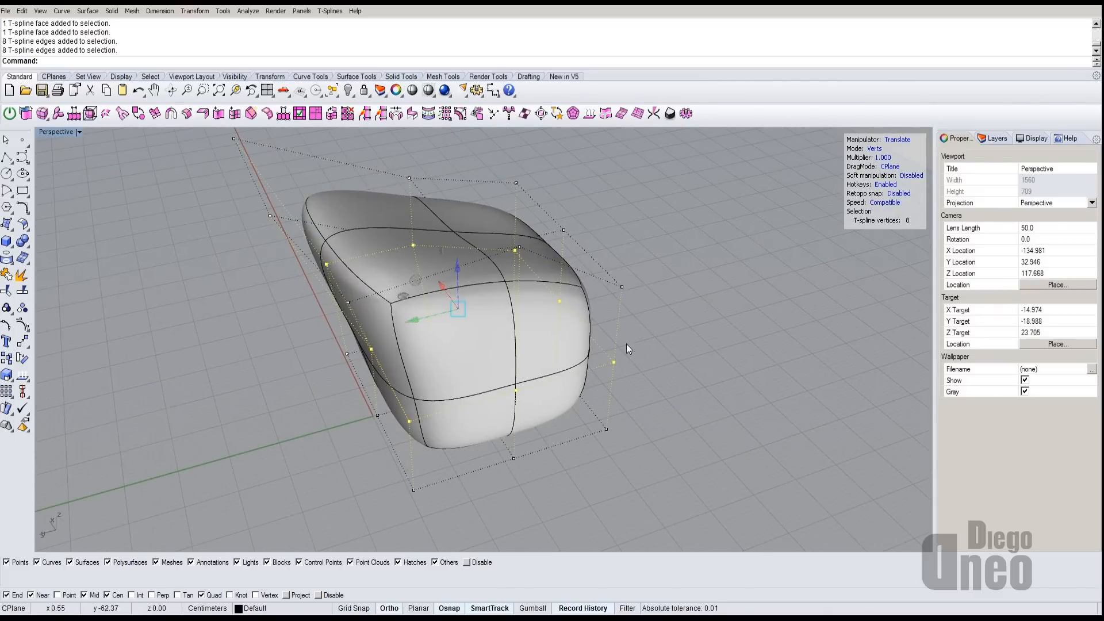
right_click_drag(722, 308, 792, 234)
key("Escape")
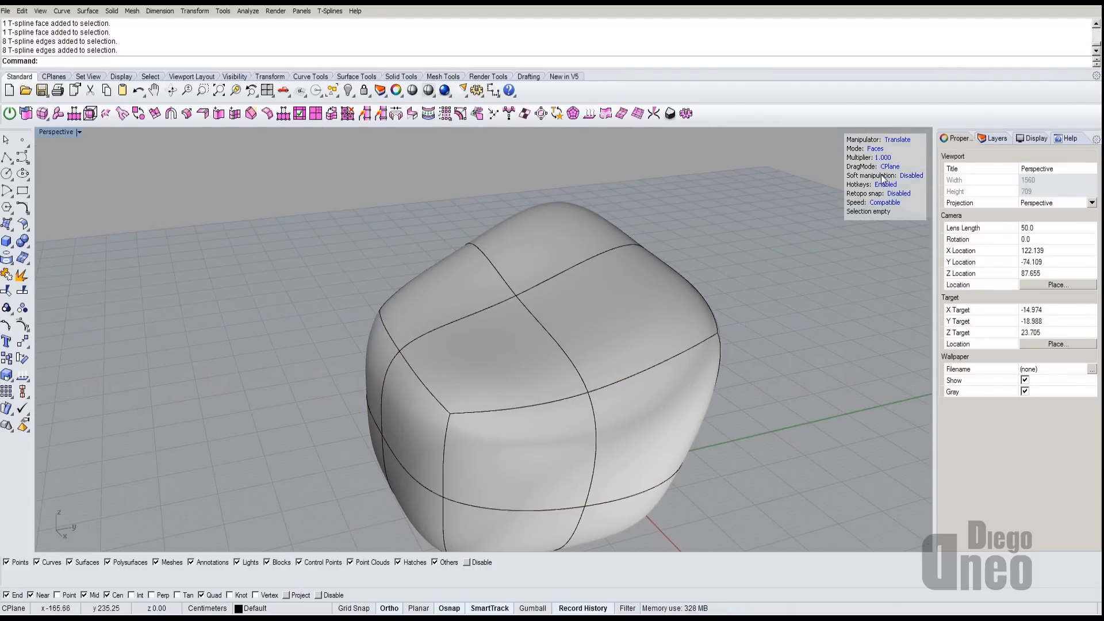
- Select the whole T-spline object from Faces mode, clear the selection, and select the whole object again from Edges mode
right_click_drag(840, 195, 663, 390)
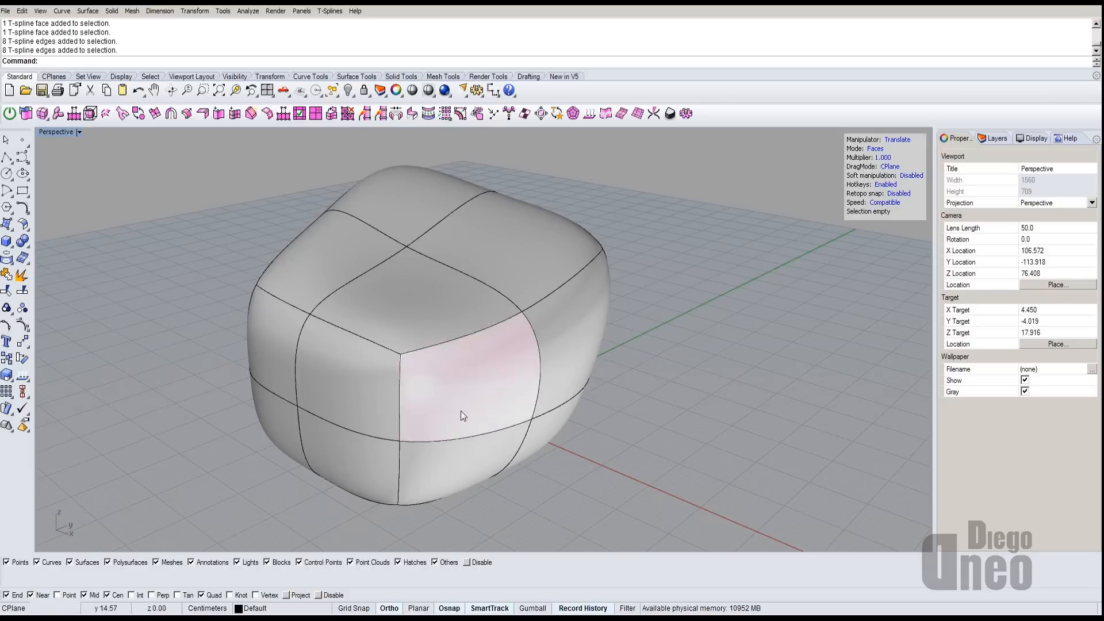
right_click_drag(122, 398, 623, 352)
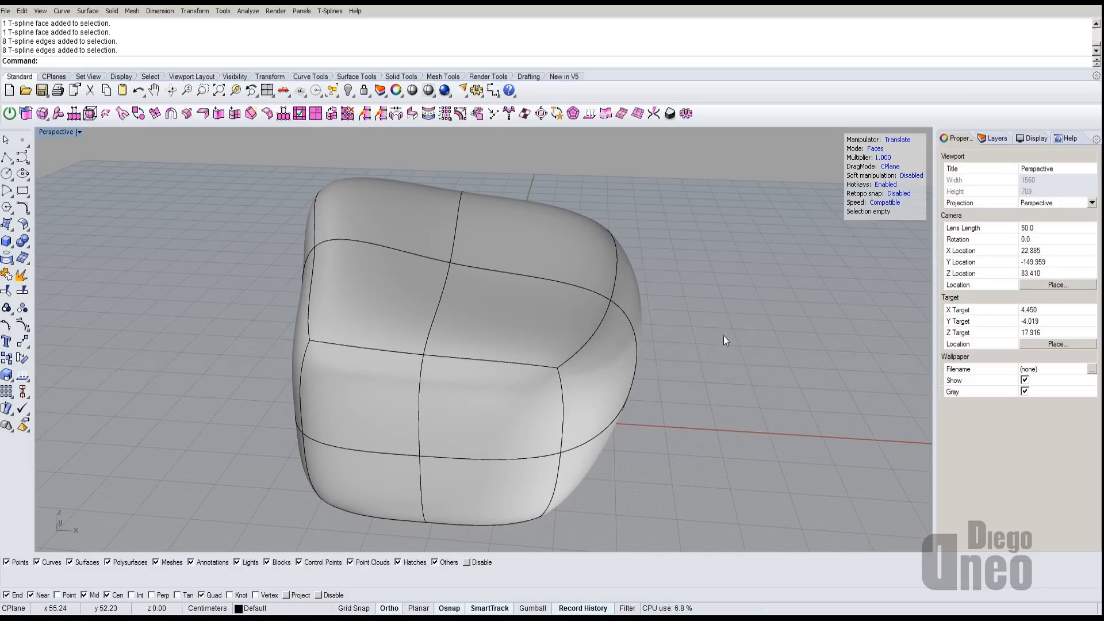
right_click_drag(723, 336, 572, 314, "shift")
right_click_drag(480, 220, 562, 251, "shift")
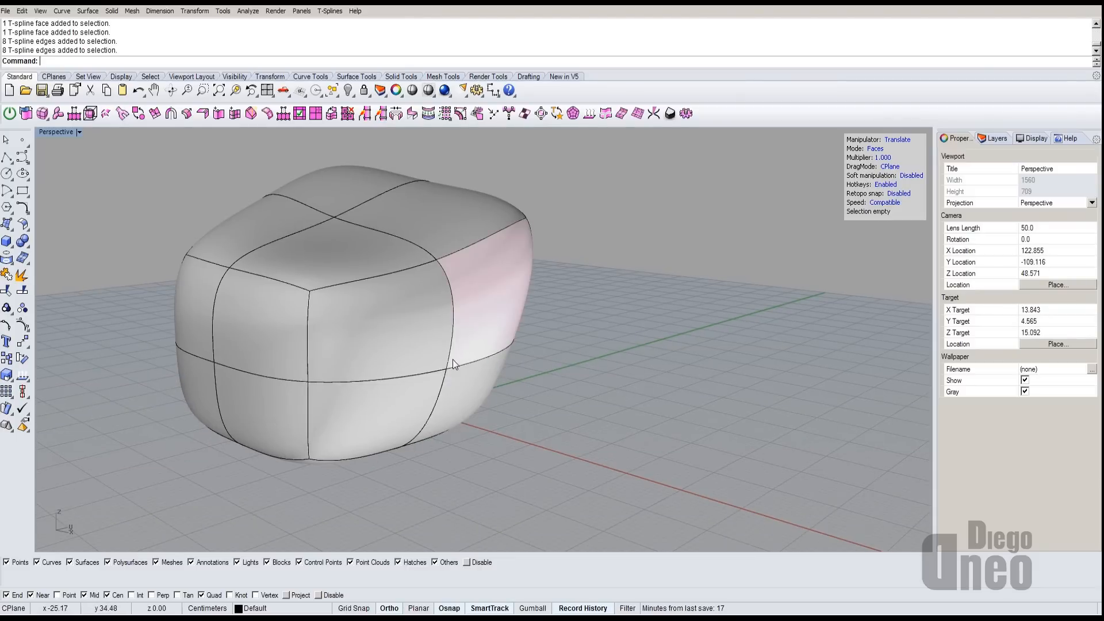
double_click(393, 323)
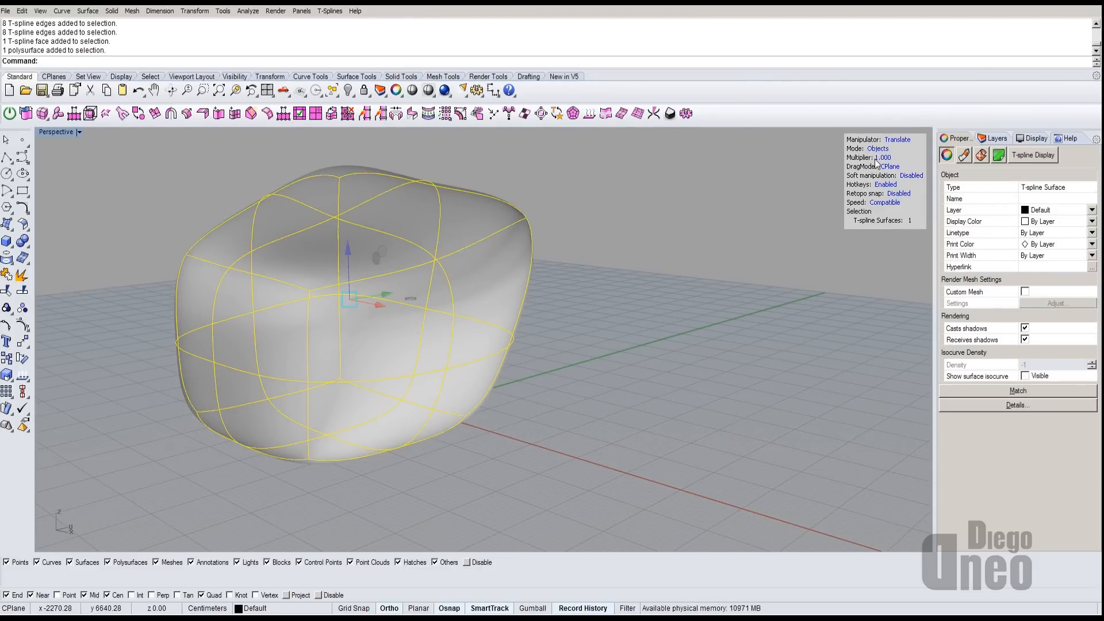
key("Escape")
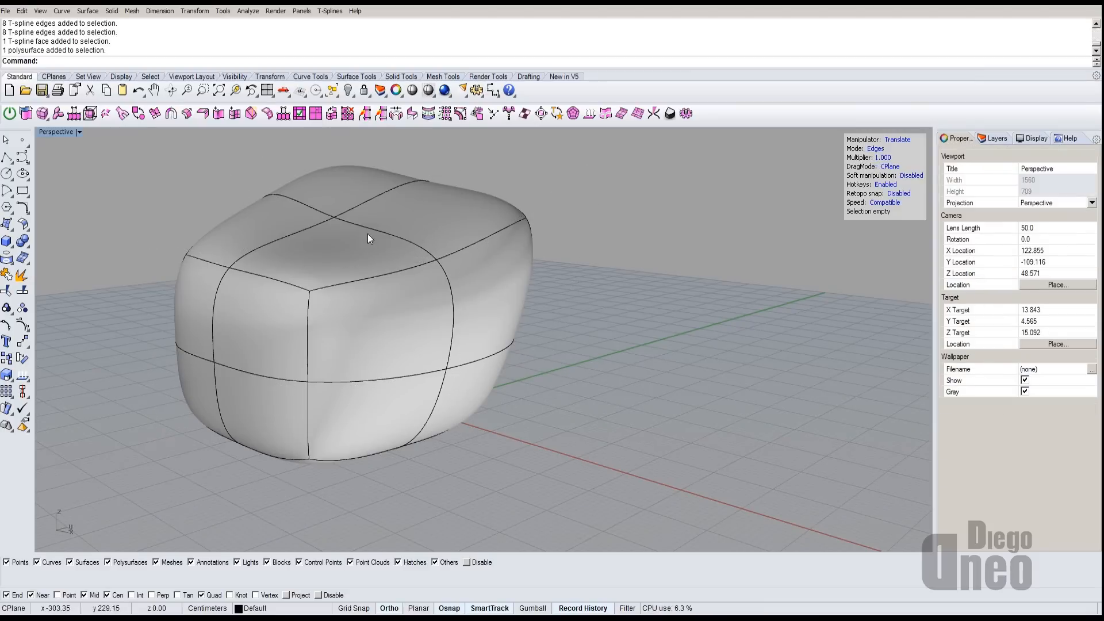
double_click(384, 298)
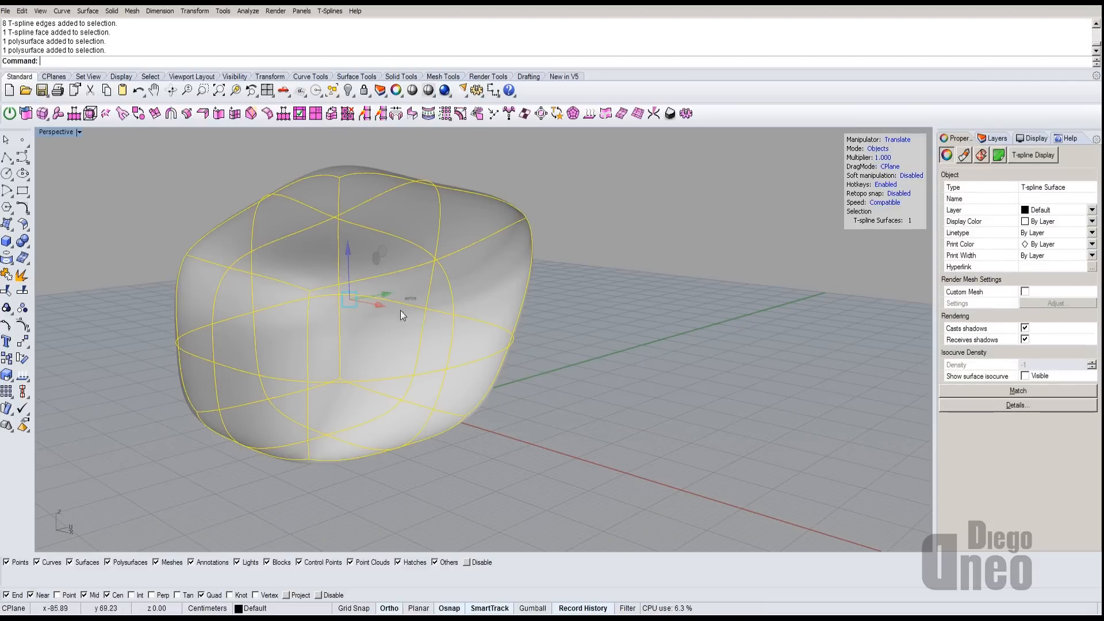
- Set the drag mode to View and examine the manipulator's orientation on the whole object from several directions
right_click_drag(568, 336, 495, 259)
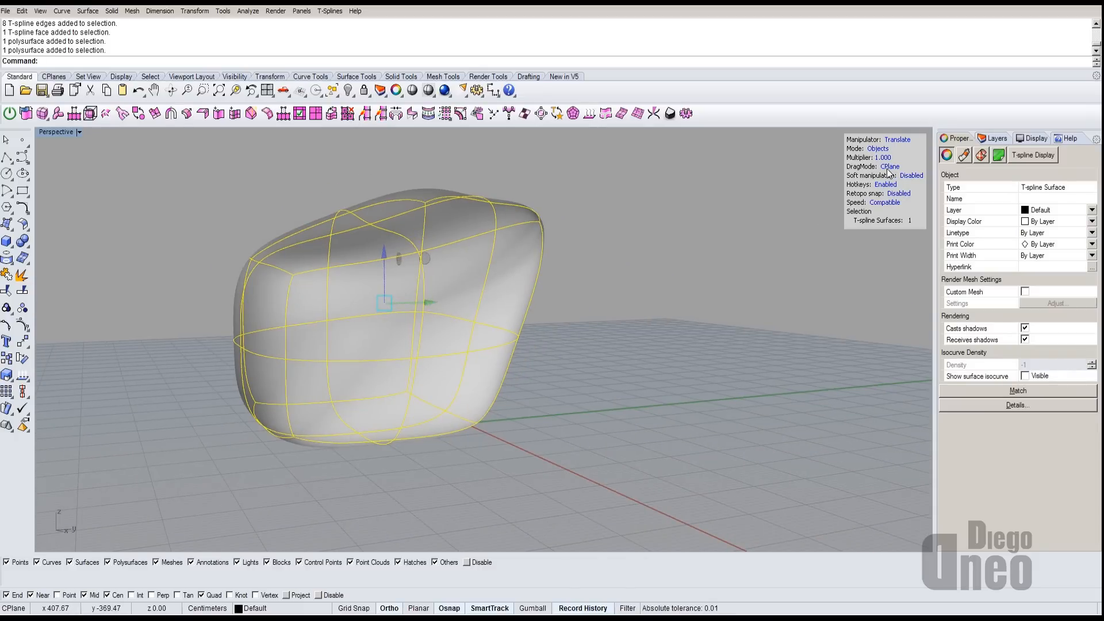
right_click_drag(748, 299, 677, 380)
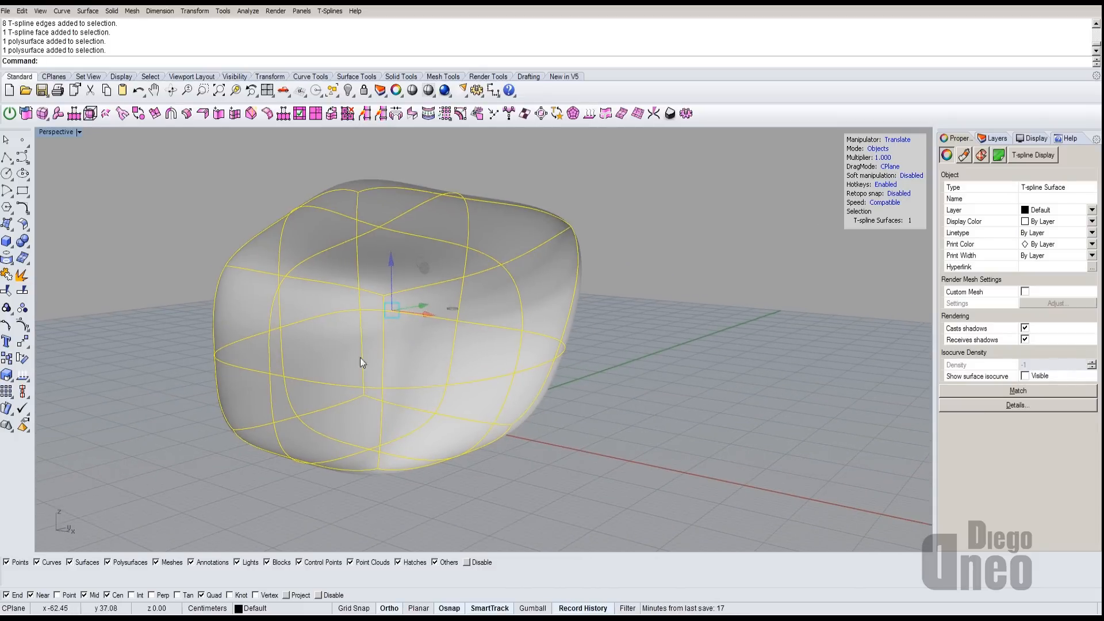
right_click_drag(360, 360, 439, 329)
left_click(890, 167)
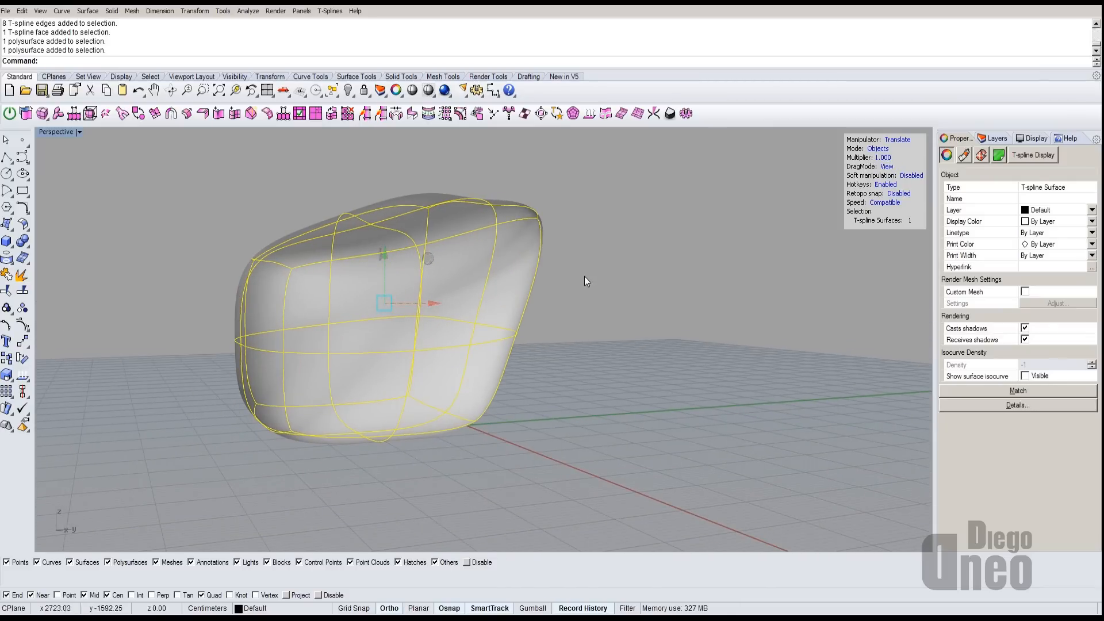
right_click_drag(584, 276, 349, 339)
right_click_drag(404, 366, 822, 247)
- Set the drag mode to UVN and select one top face in Faces mode
left_click(888, 166)
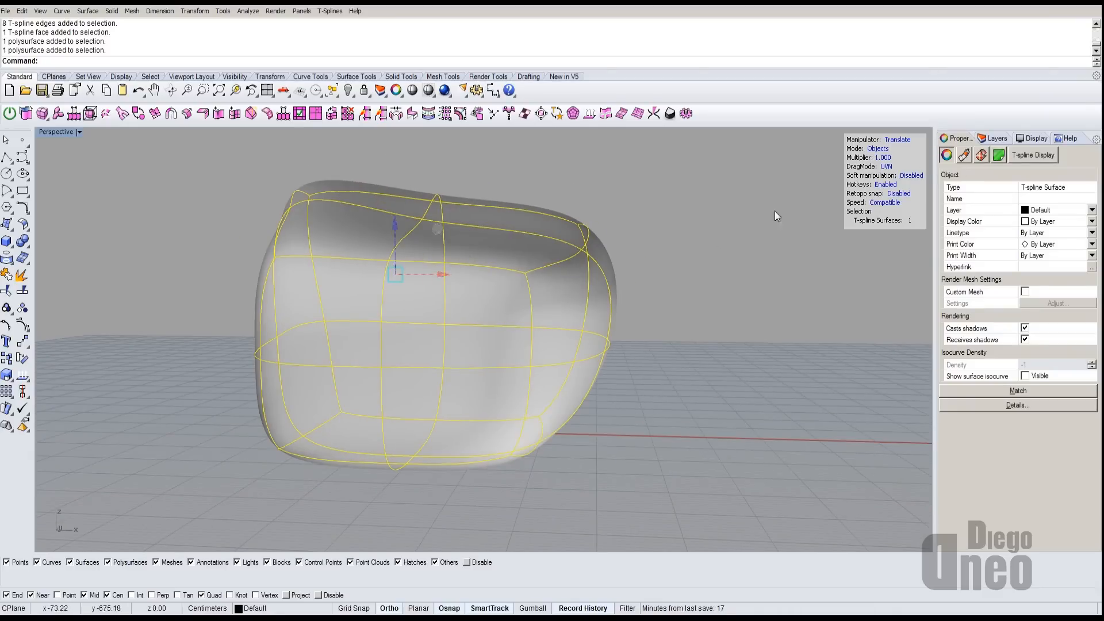
right_click_drag(699, 236, 525, 289)
key("d")
left_click(368, 295)
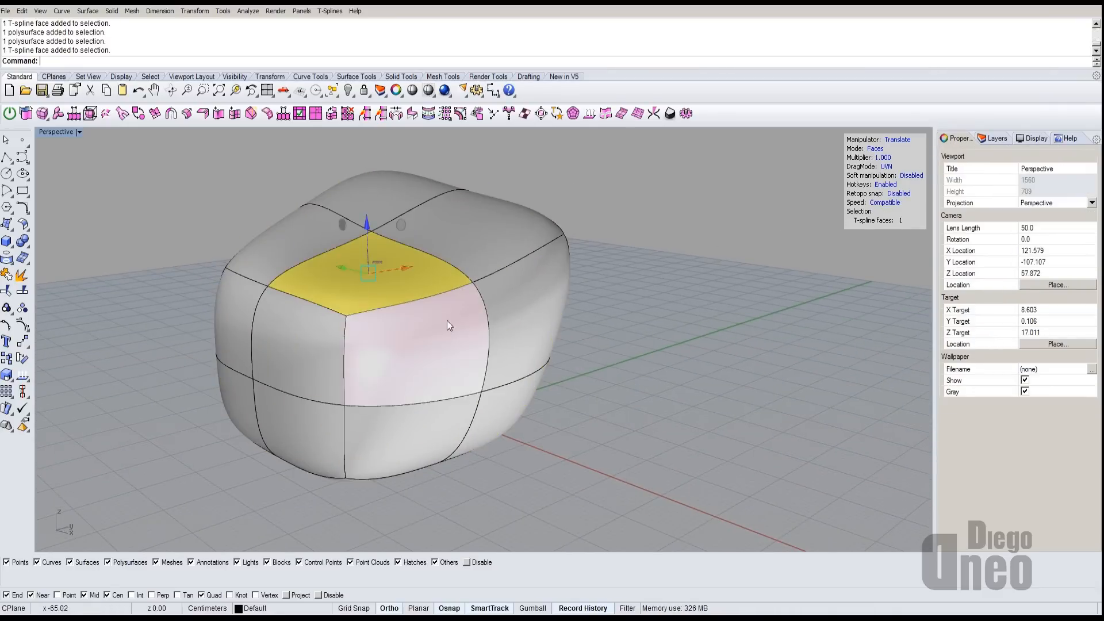
- Select different side and top faces in turn to compare the UVN manipulator's orientation on each
right_click_drag(447, 320, 457, 246)
left_click_drag(457, 247, 774, 241)
left_click(513, 295)
right_click_drag(513, 296, 542, 317)
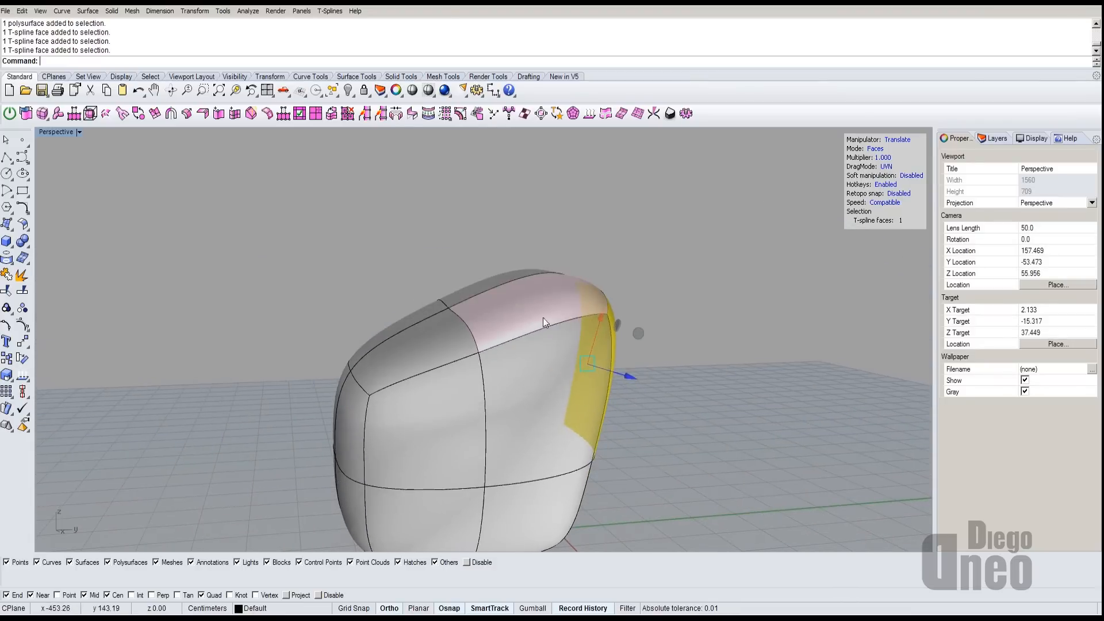
left_click(523, 295)
- Pull an upper side face outward along its normal with the UVN translate manipulator
right_click_drag(508, 254, 654, 373)
right_click_drag(641, 372, 630, 345)
left_click_drag(597, 343, 694, 378)
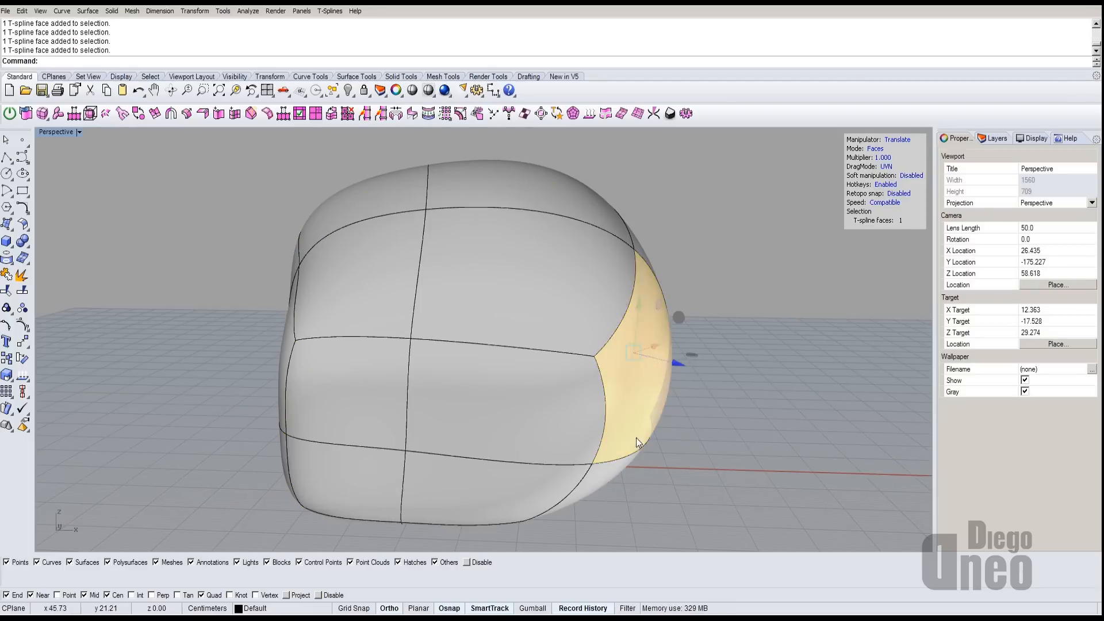
- Select the adjacent upper side face, set the drag mode to World, and examine the manipulator's orientation
right_click_drag(643, 350, 497, 392)
left_click(543, 308)
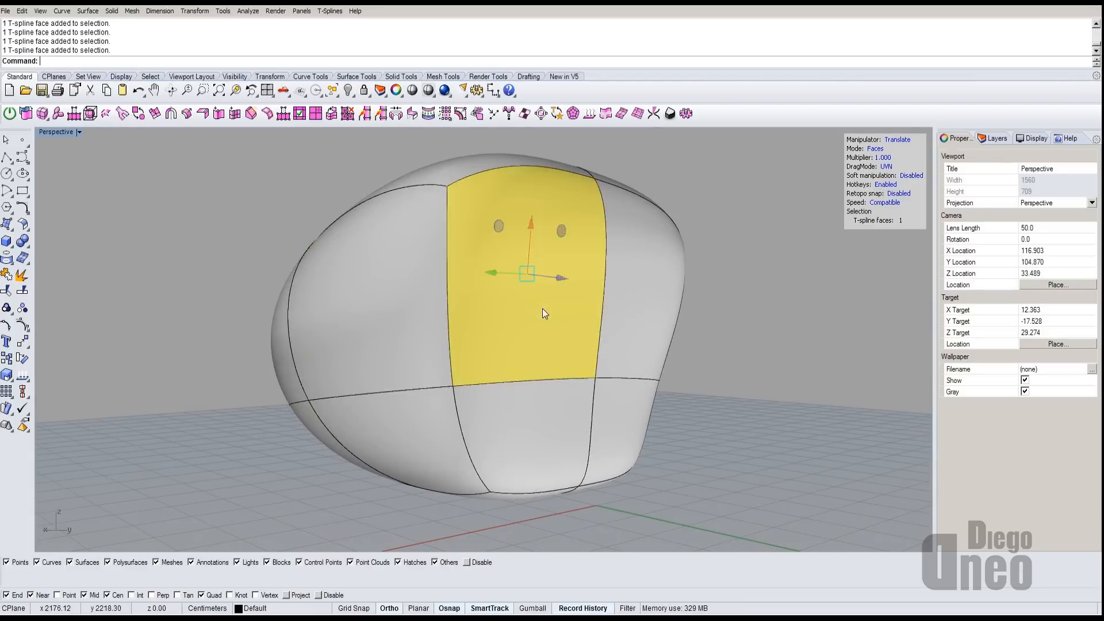
right_click_drag(543, 308, 692, 336)
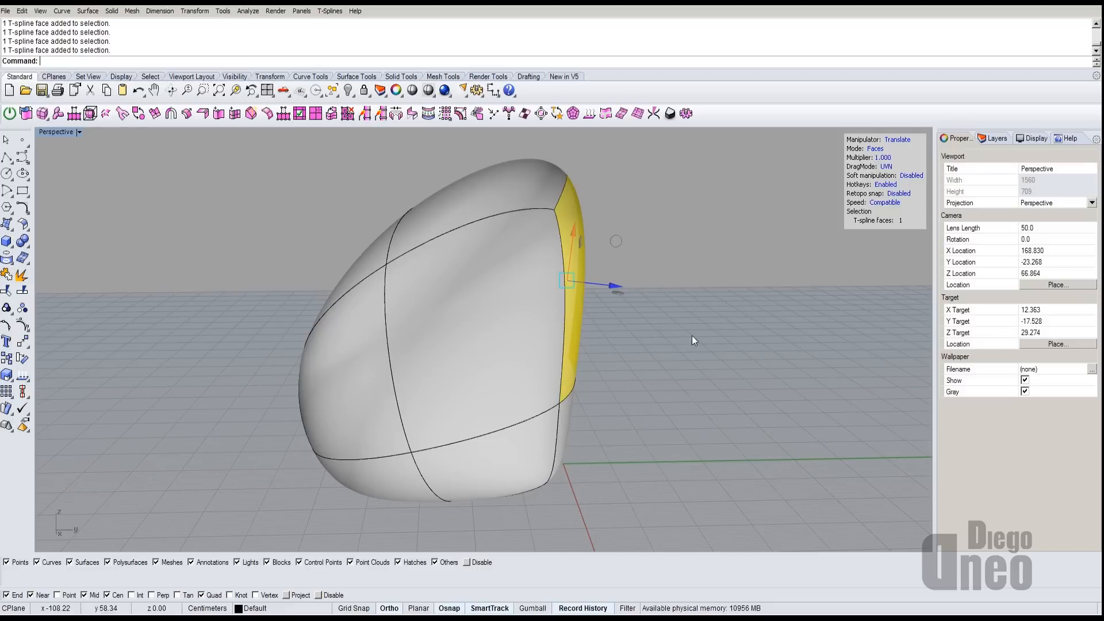
left_click(887, 167)
mouse_move(682, 308)
right_mouse_down()
mouse_move(581, 315)
mouse_move(692, 310)
right_mouse_up()
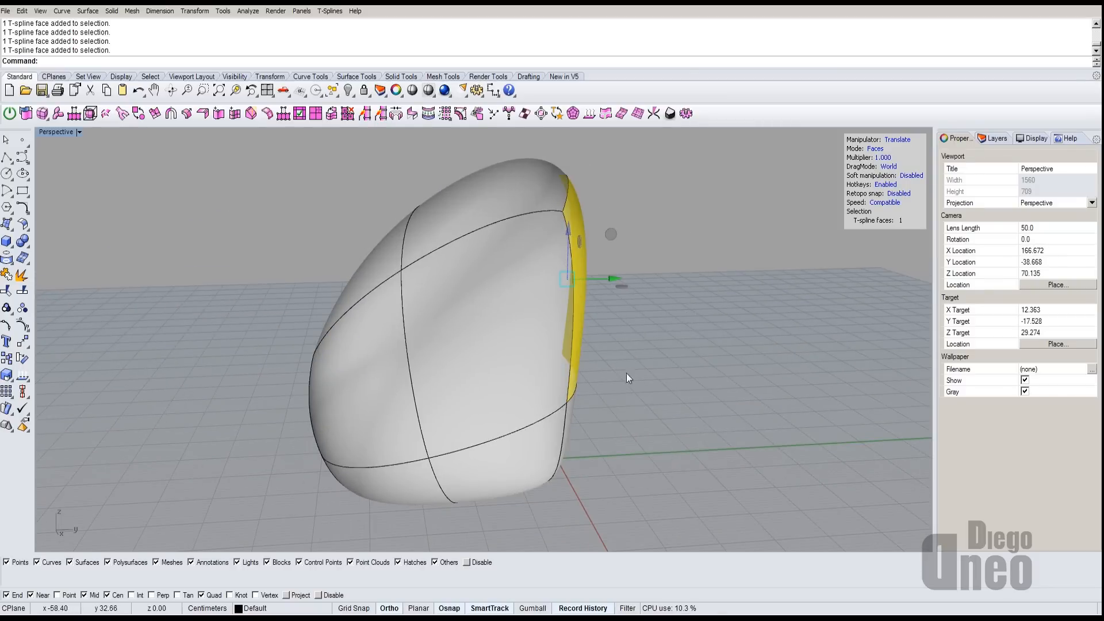
right_click_drag(626, 374, 685, 445)
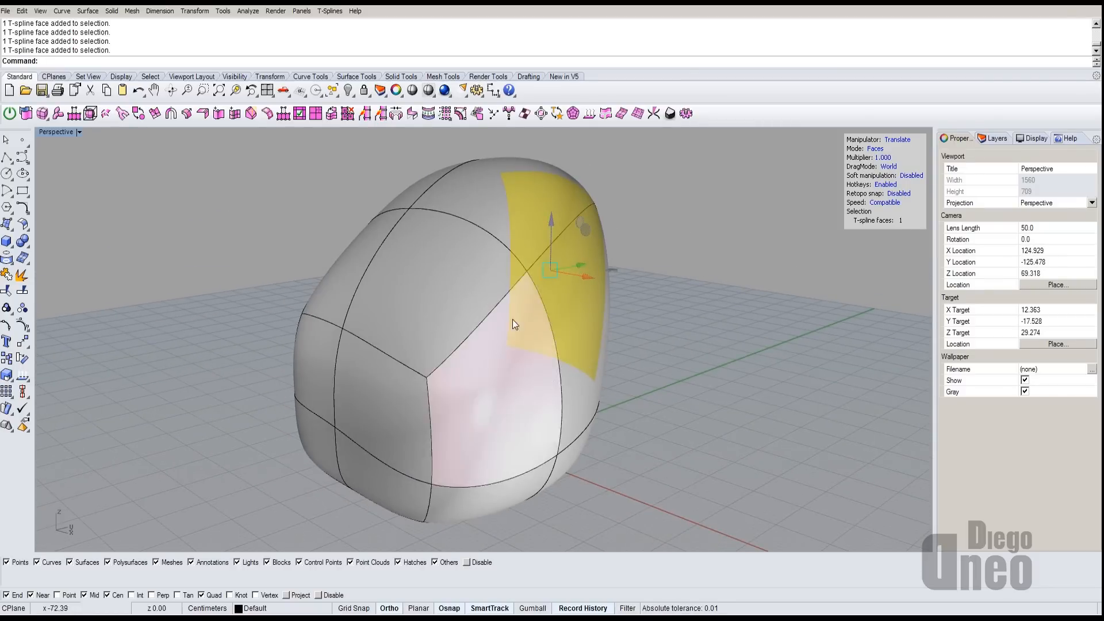
right_click_drag(671, 325, 547, 286)
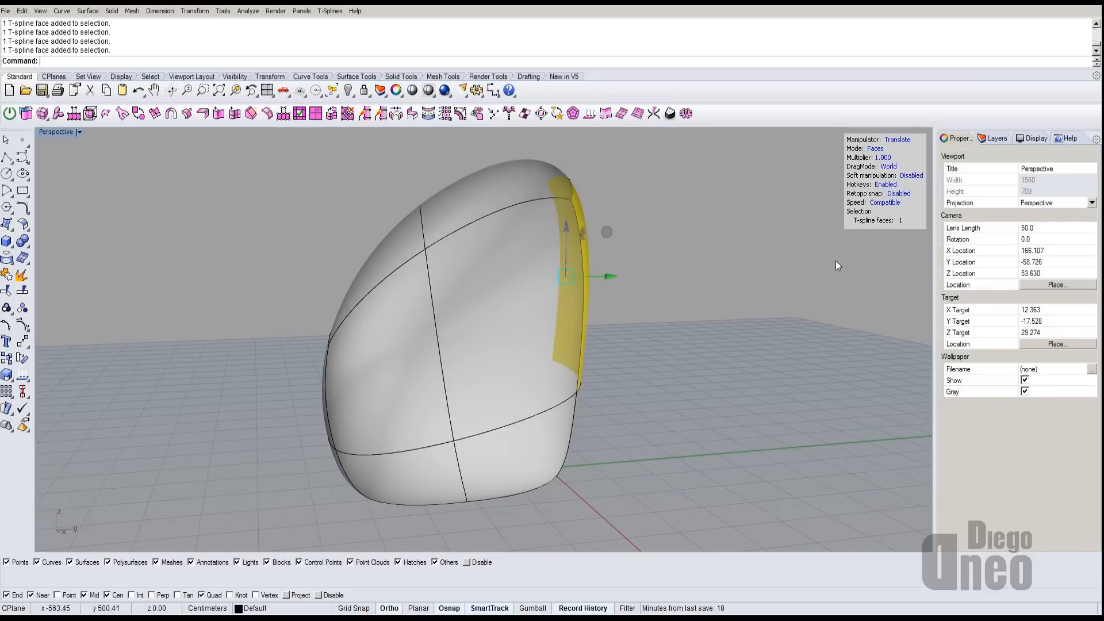
- Set the drag mode to CPlane and examine the selected face's manipulator from several directions
right_click_drag(599, 285, 643, 326)
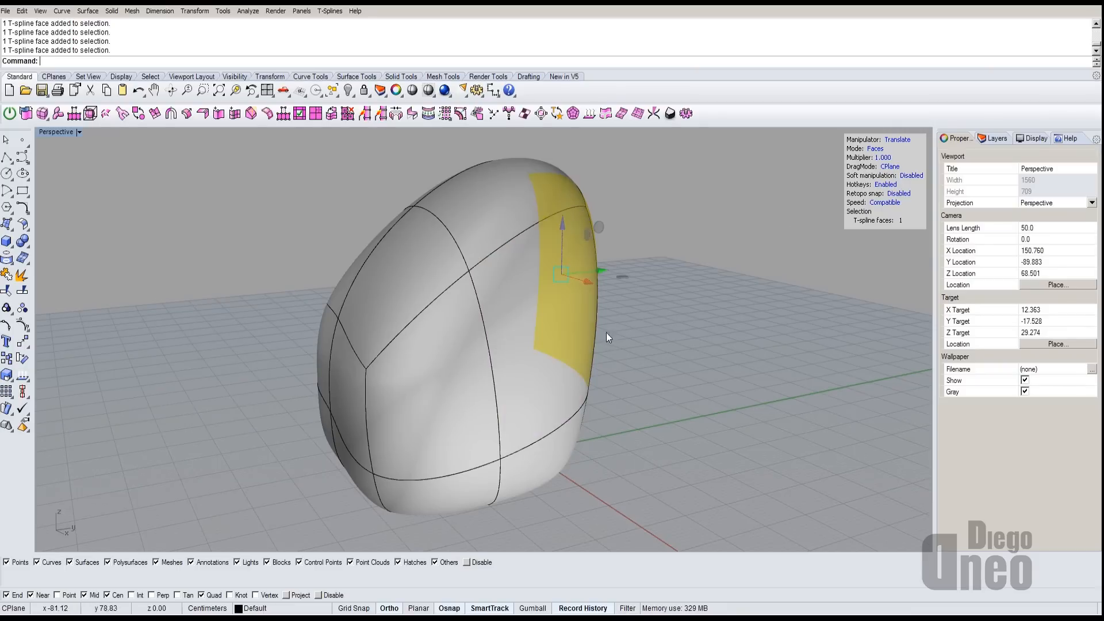
mouse_move(598, 332)
right_mouse_down()
mouse_move(424, 338)
mouse_move(602, 341)
right_mouse_up()
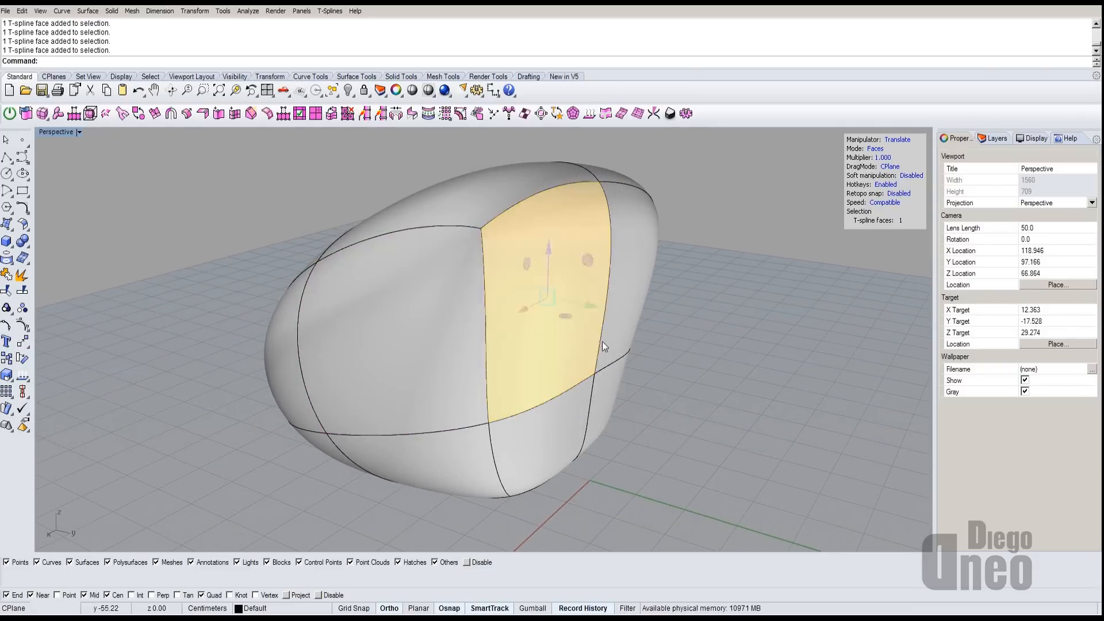
right_click_drag(532, 194, 674, 209)
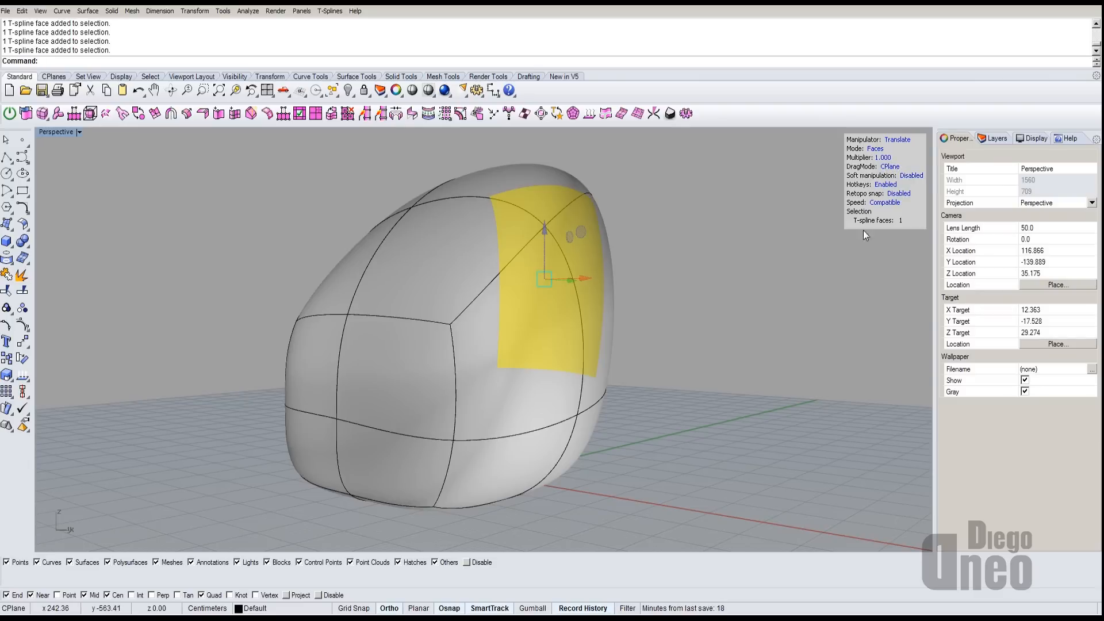
right_click_drag(864, 230, 805, 291)
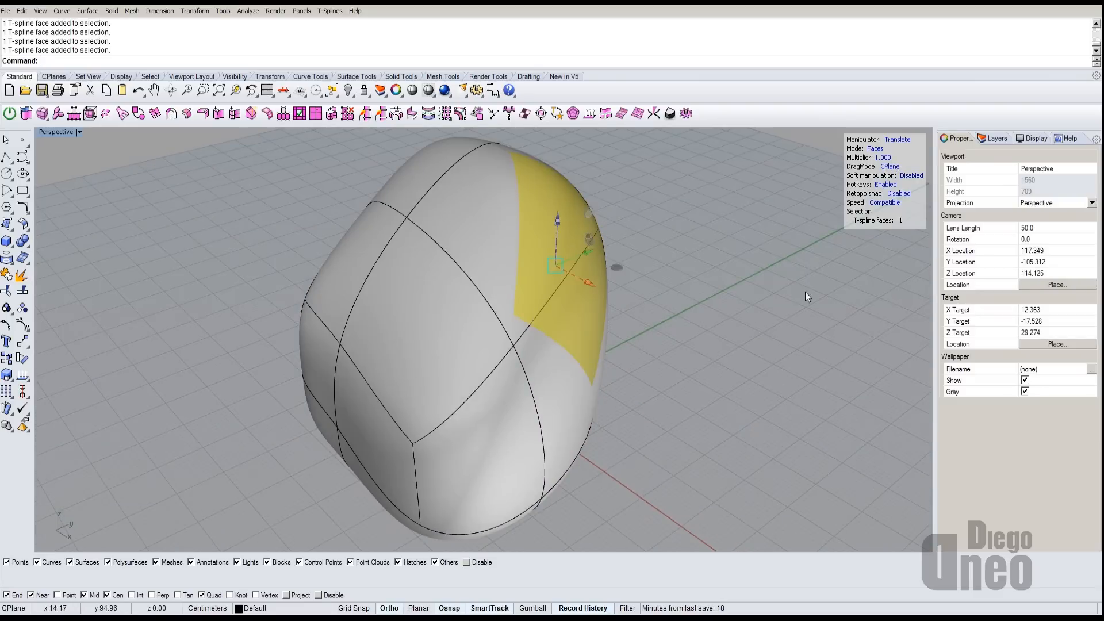
- Enable soft manipulation and select two neighbouring vertices at the form's upper end in Verts mode
left_click(914, 176)
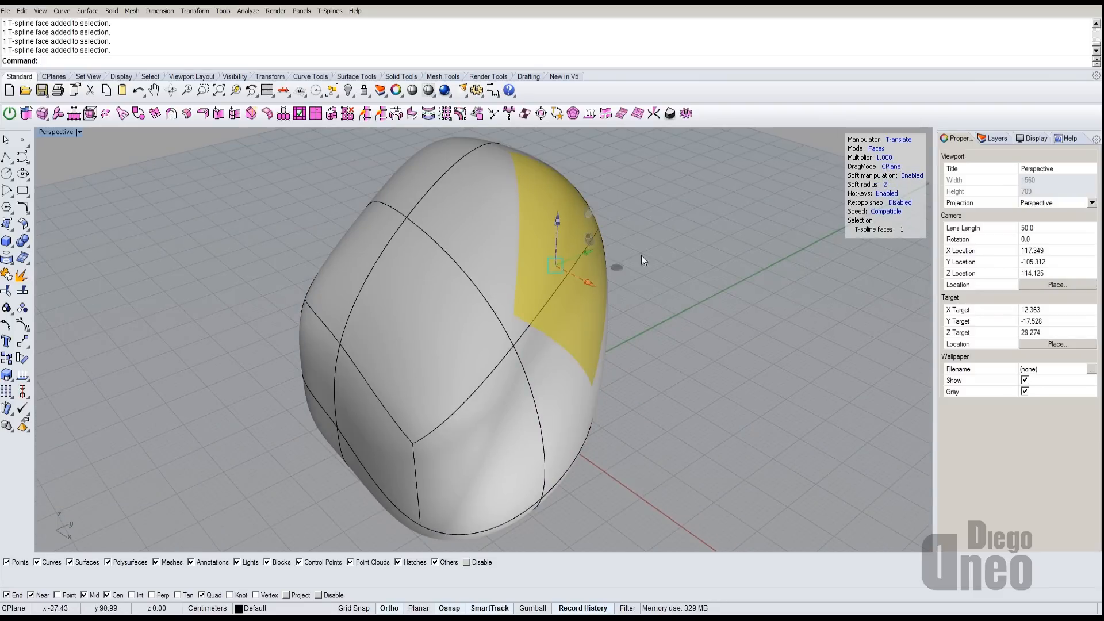
right_click_drag(643, 260, 589, 316)
right_click_drag(700, 357, 515, 264)
left_click_drag(484, 234, 523, 287)
right_click_drag(522, 287, 582, 295)
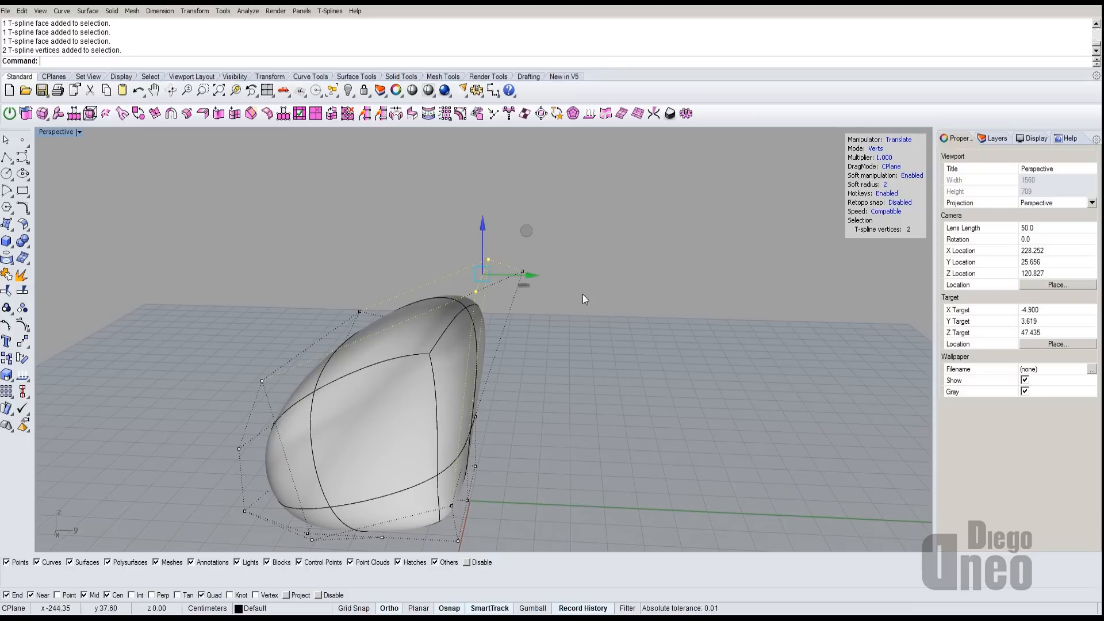
- Set the soft manipulation radius to about 61.63 by picking a point beyond the far side of the form
left_click(871, 188)
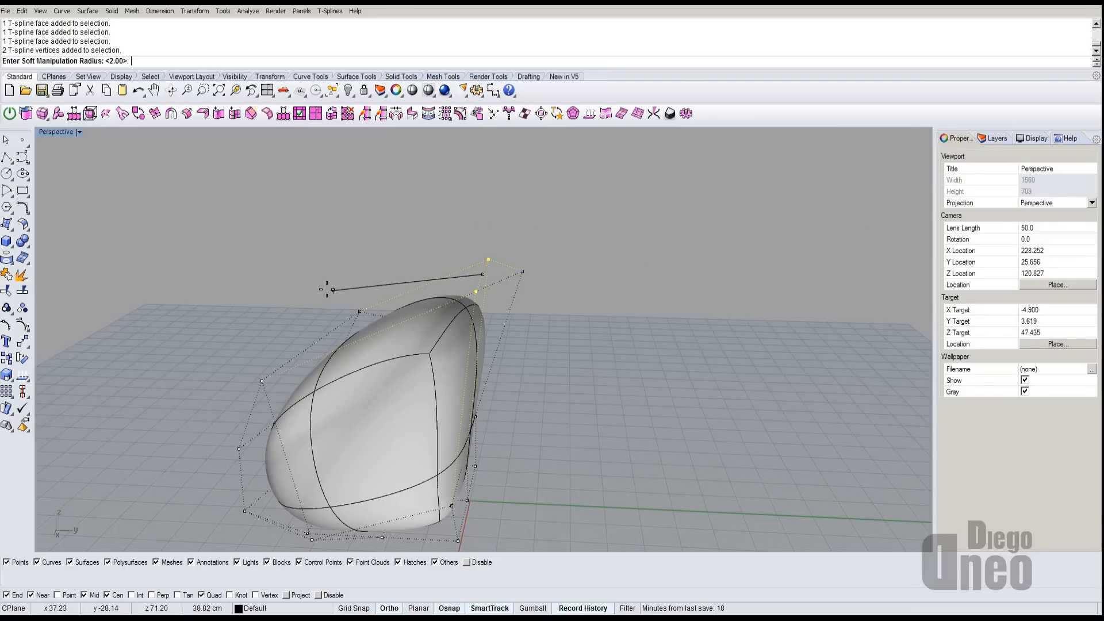
right_click_drag(333, 290, 546, 334)
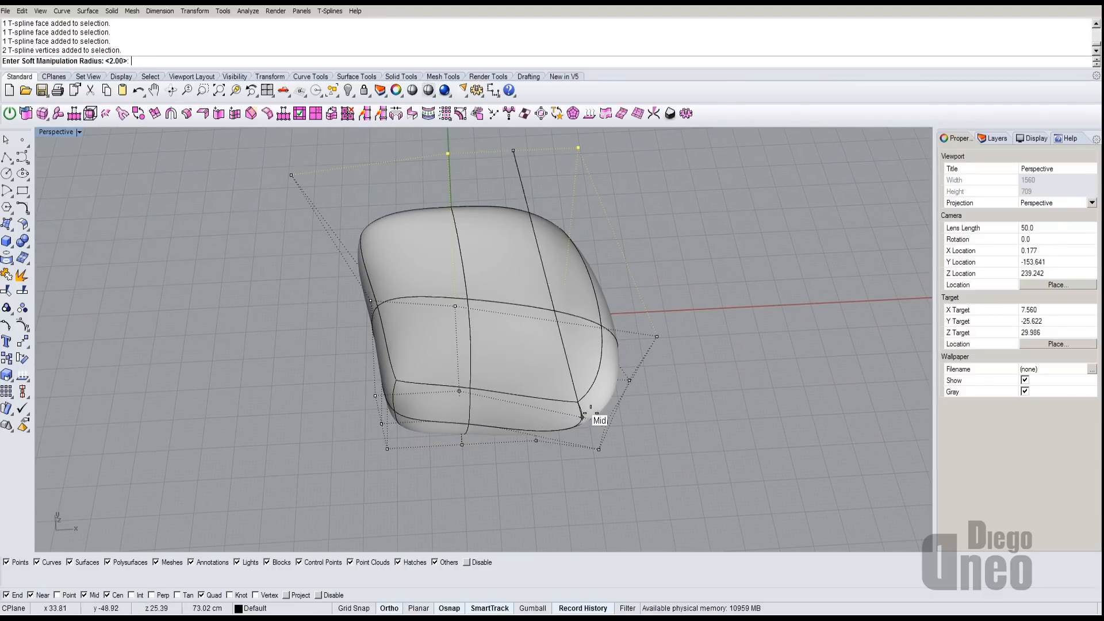
right_click_drag(599, 414, 447, 374)
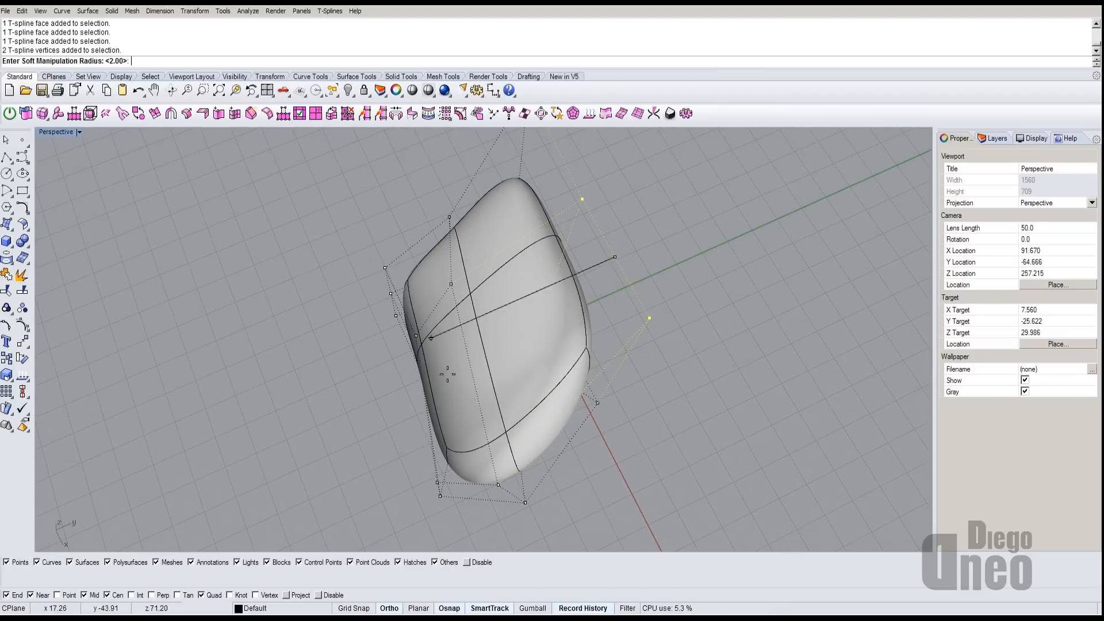
left_click(410, 423)
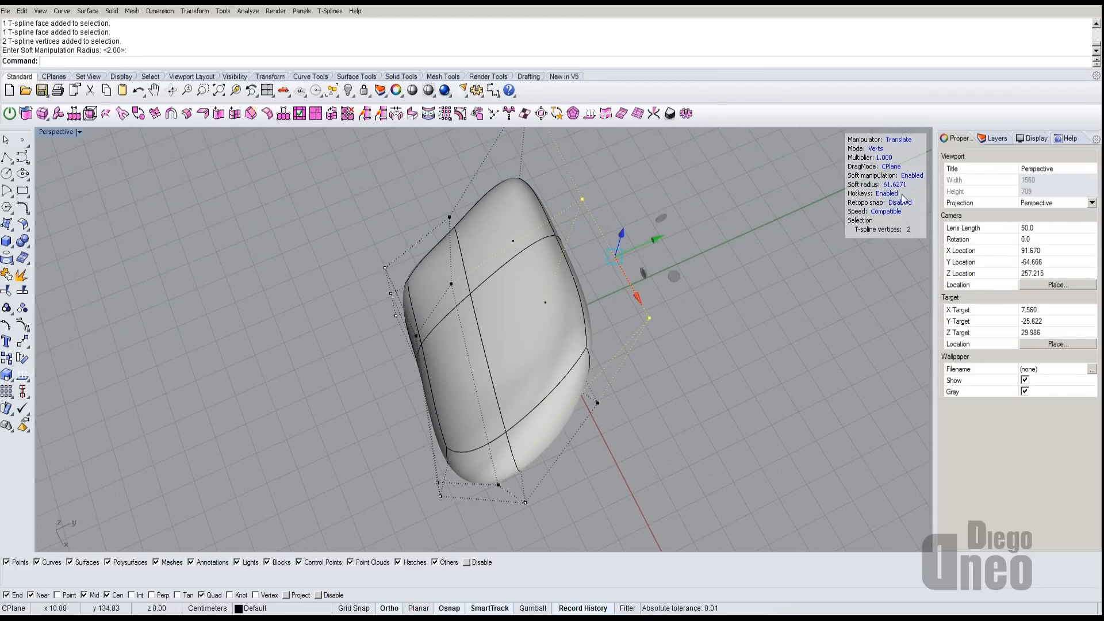
right_click_drag(723, 368, 544, 276)
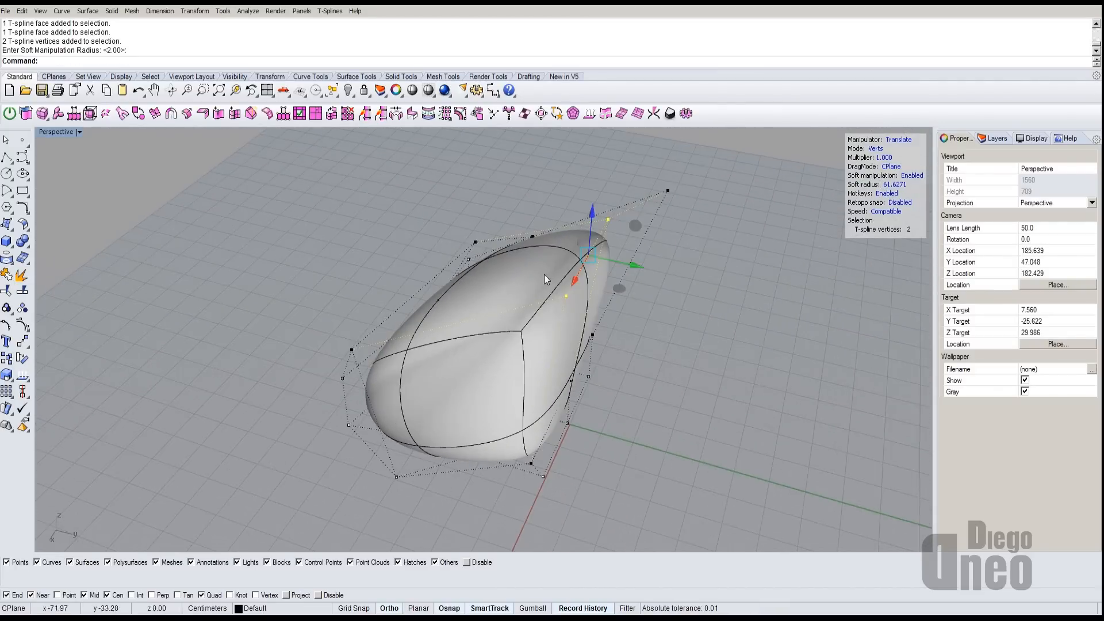
- Move the two selected upper vertices outward along Y with soft manipulation active
right_click_drag(518, 397, 639, 238)
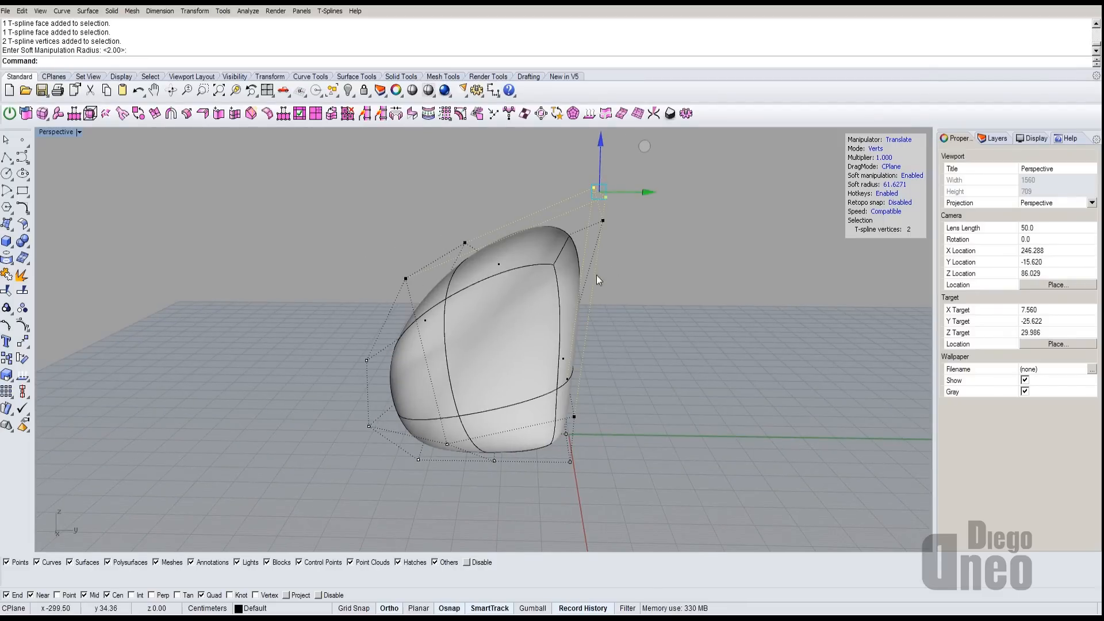
left_click_drag(635, 196, 756, 192)
- Select two edges in Edges mode one after the other and move each with soft manipulation, the lower side edge outward along X
right_click_drag(744, 365, 447, 380)
left_click(335, 440)
left_click_drag(490, 378, 548, 382)
right_click_drag(566, 278, 393, 386)
left_click(384, 411)
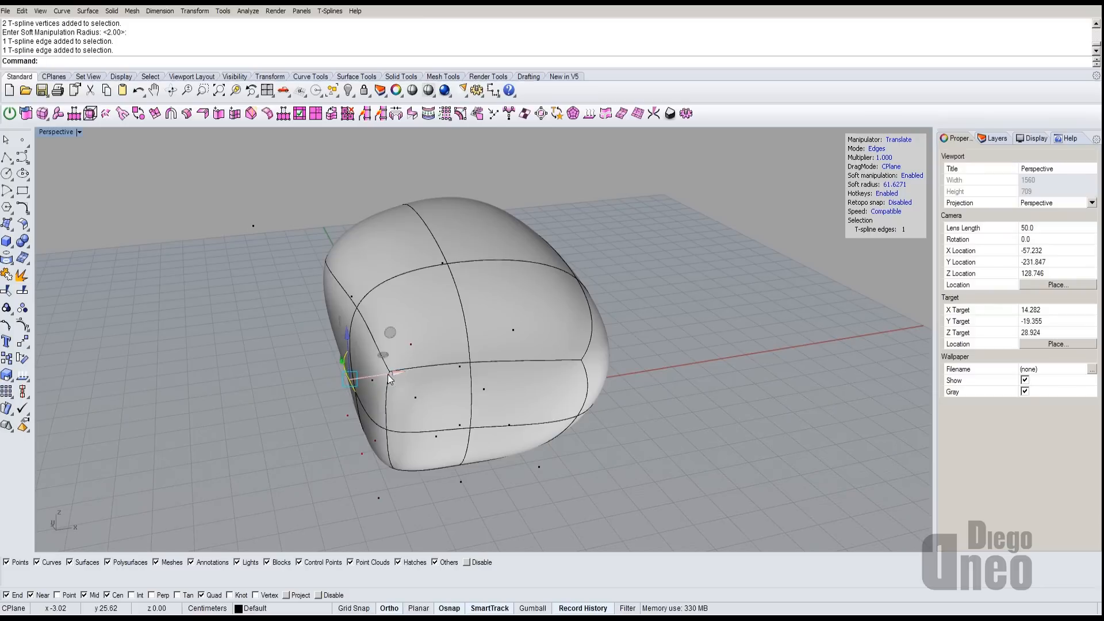
left_click_drag(390, 377, 340, 374)
- Select an edge on the top of the form and raise it along Z with soft manipulation active
right_click_drag(535, 409, 445, 271)
left_click(483, 298)
left_click_drag(426, 260, 430, 205)
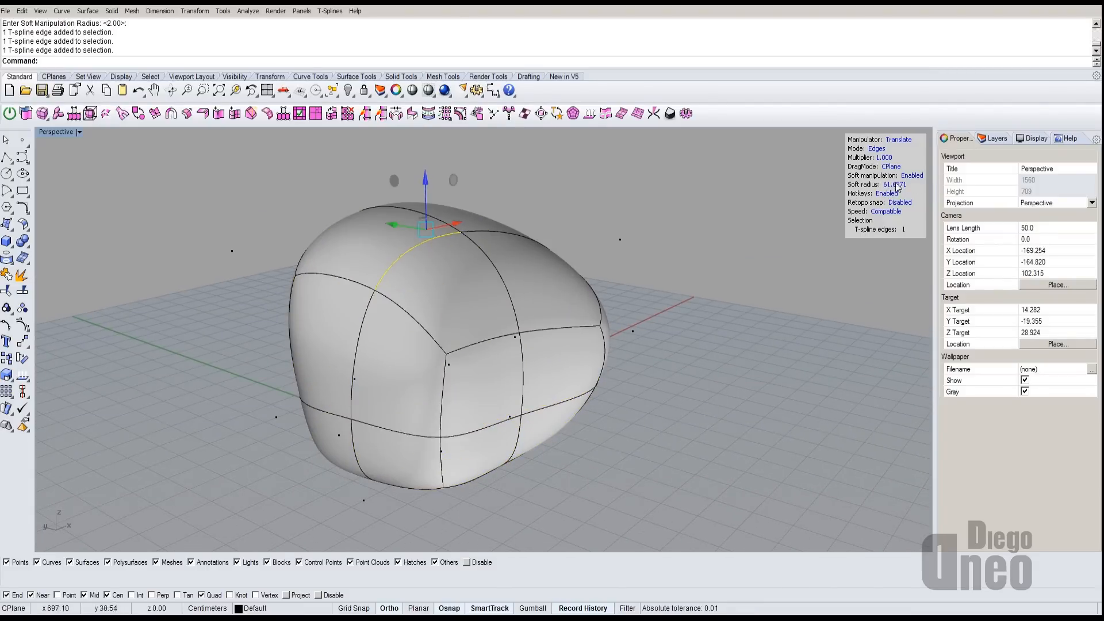
- Disable soft manipulation for the T-spline form
right_click_drag(564, 279, 457, 317)
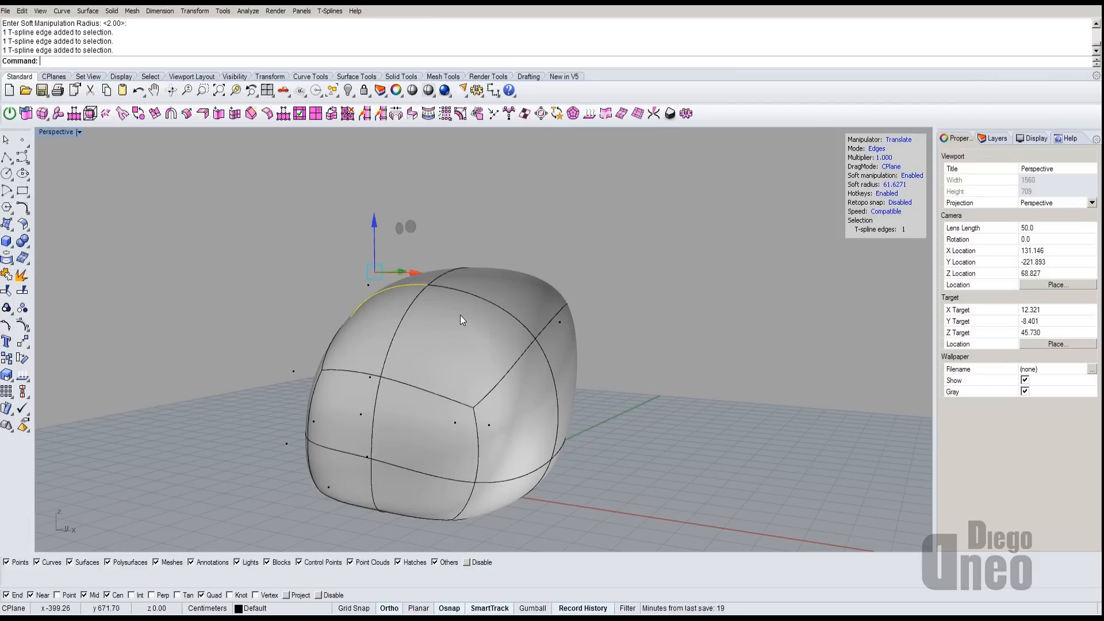
left_click(911, 176)
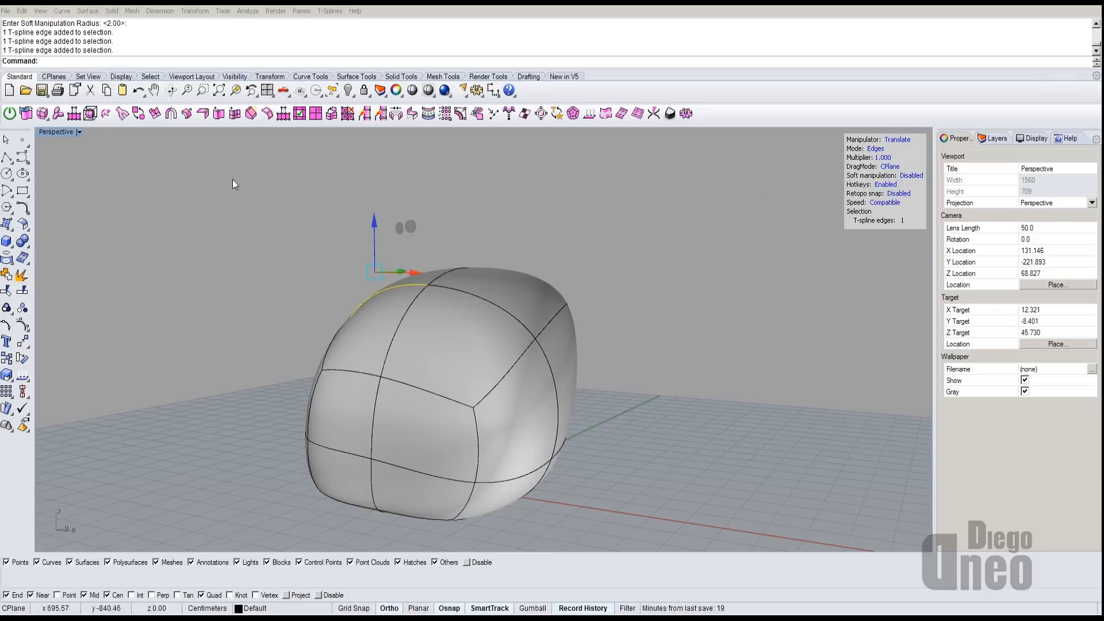
right_click_drag(557, 347, 562, 375)
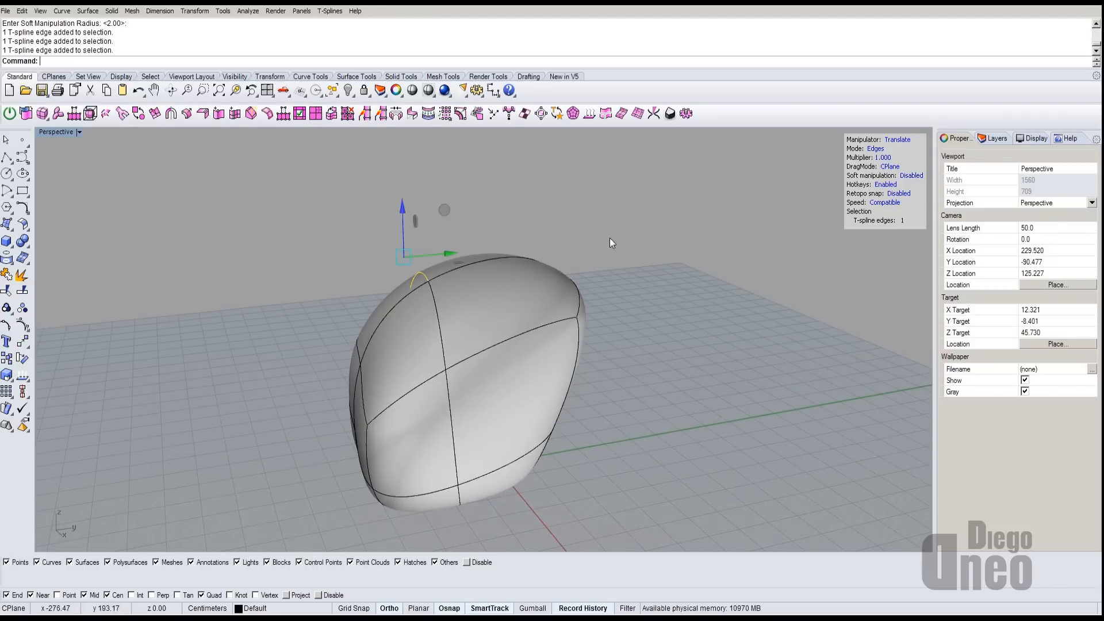
left_click(283, 114)
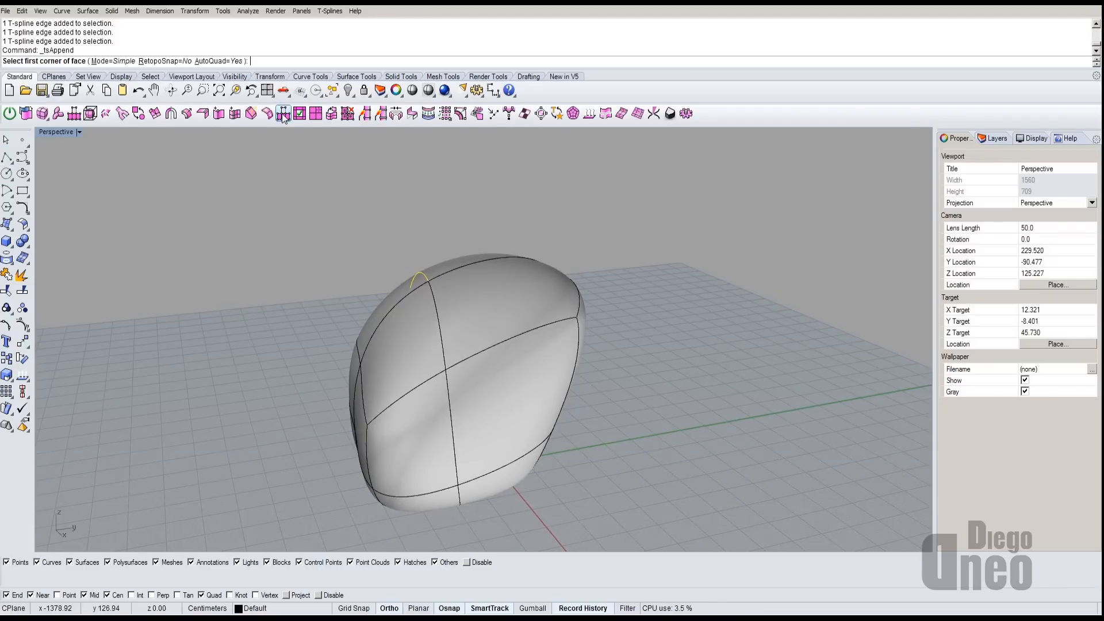
left_click(418, 324)
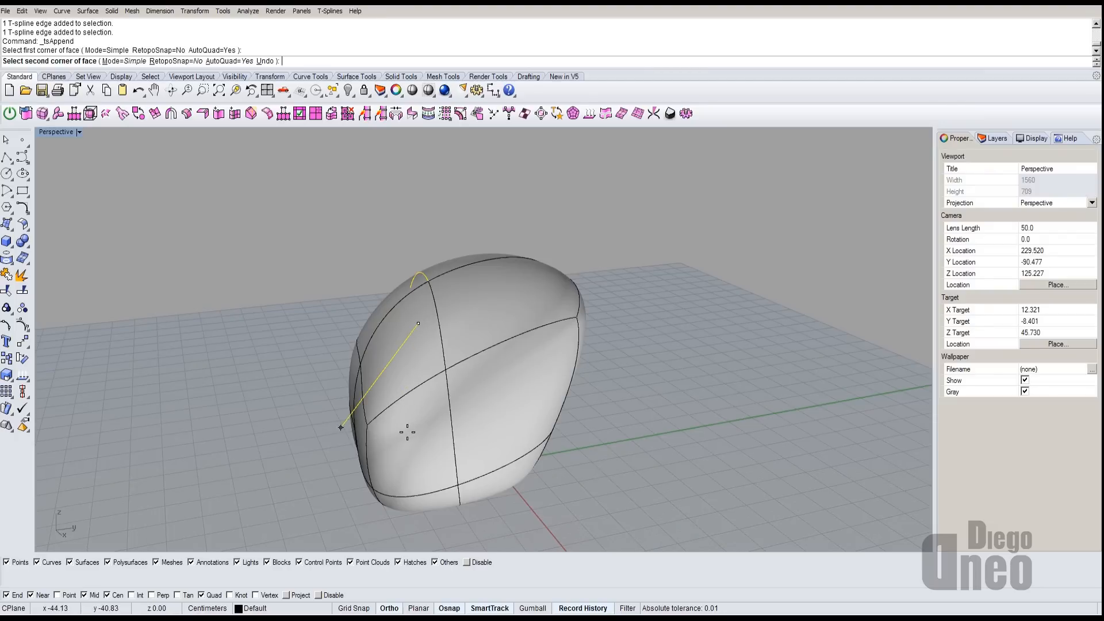
key("F8")
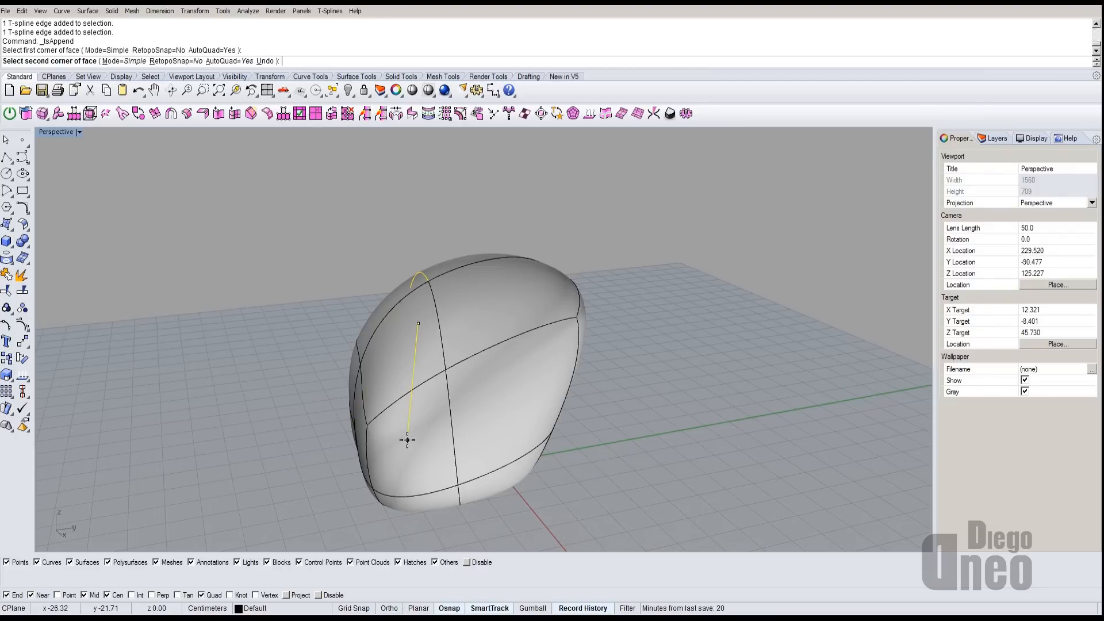
right_click_drag(331, 443, 469, 447)
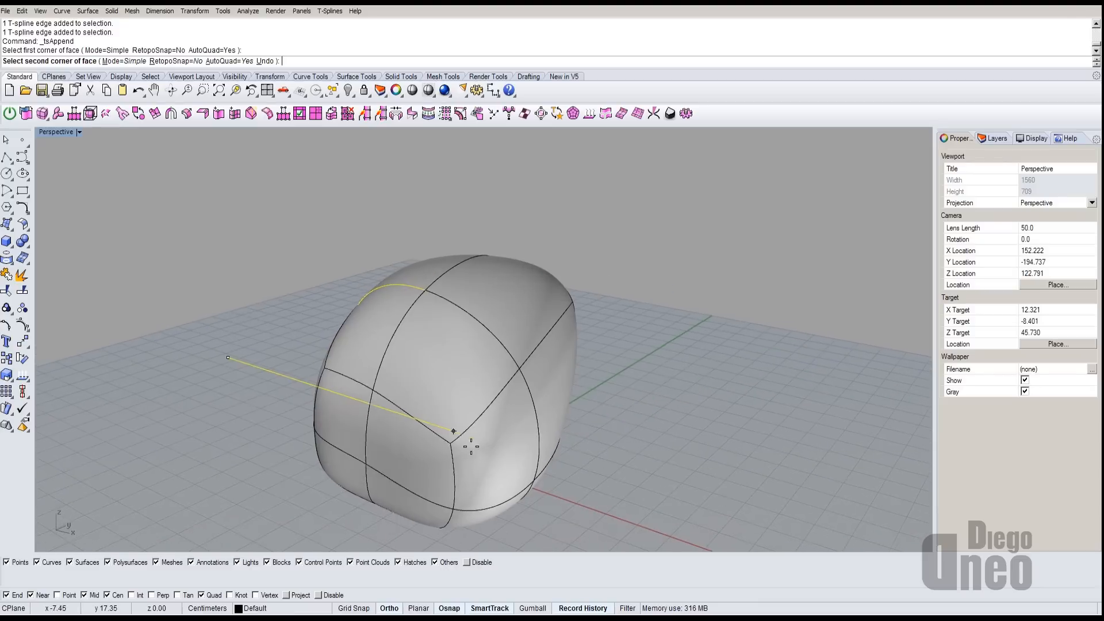
right_click_drag(203, 507, 375, 430, "shift")
scroll(373, 434, "down", 4)
right_click_drag(463, 445, 377, 388)
key("Escape")
- Enable retopo snap and clear the edge selection
scroll(730, 226, "up", 6)
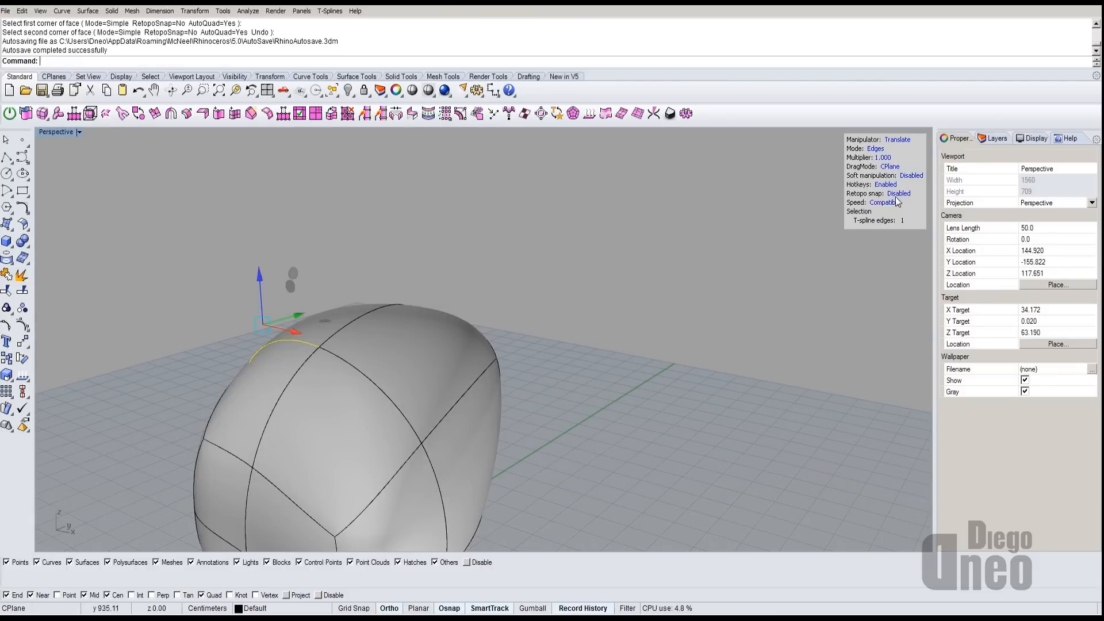
left_click(897, 195)
right_click_drag(453, 393, 447, 316)
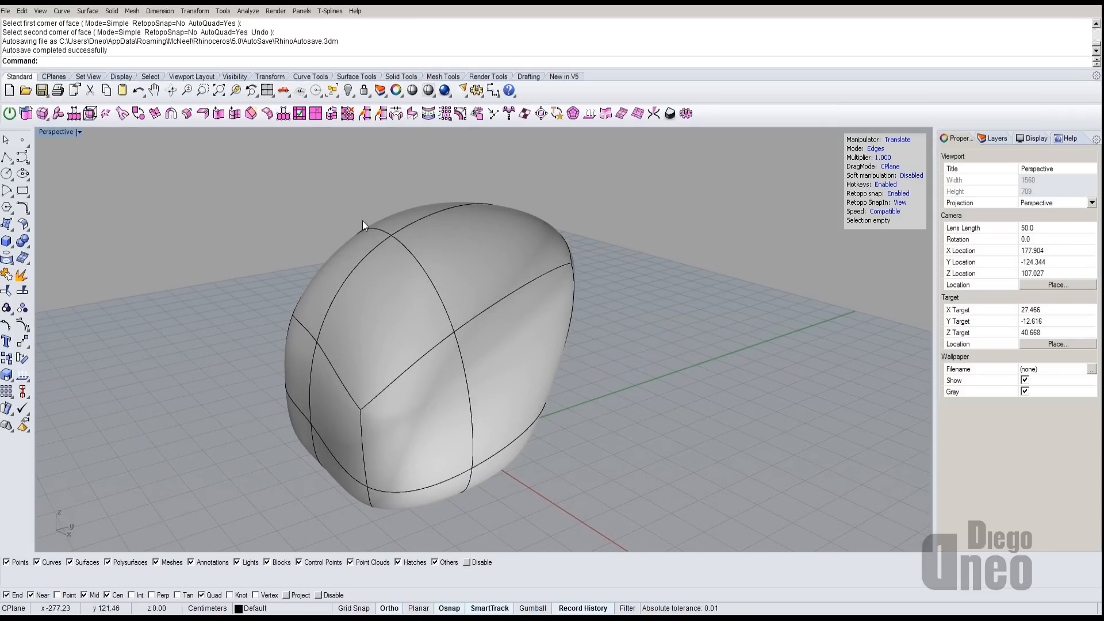
- Append a four-cornered T-spline face in Simple mode, with all corners snapped onto the form's upper front surface
left_click(267, 114)
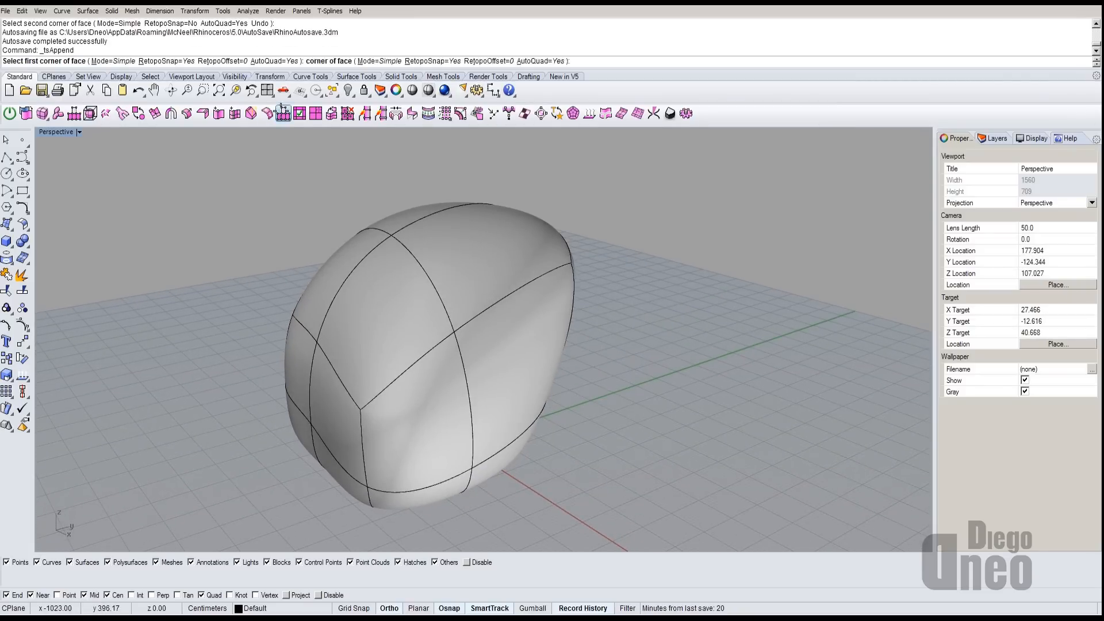
left_click(381, 295)
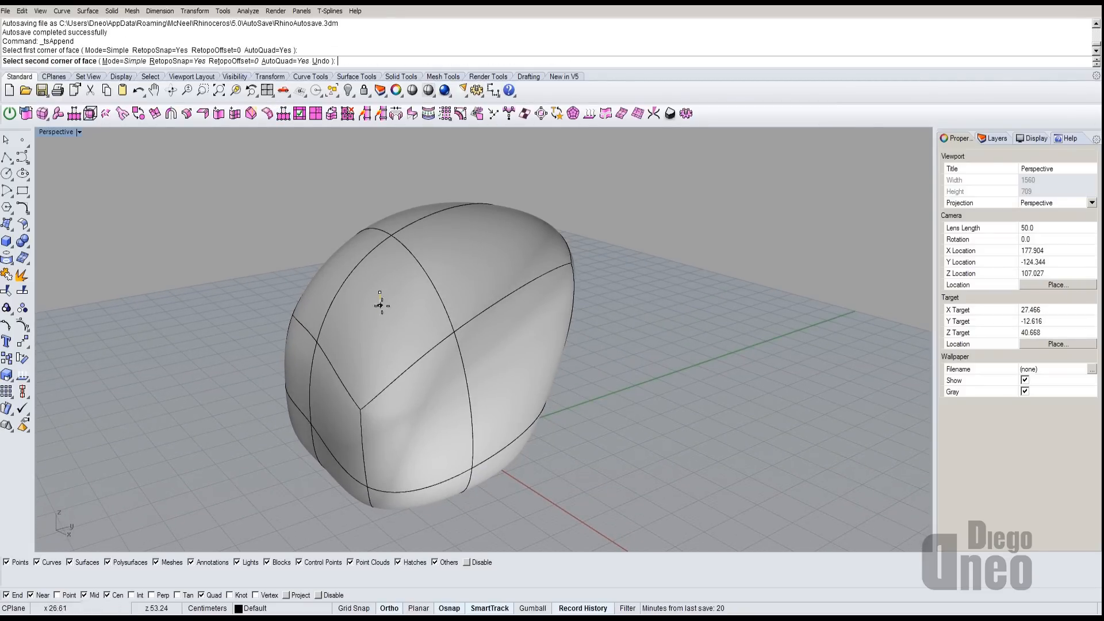
right_click_drag(380, 302, 419, 328)
left_click(409, 368)
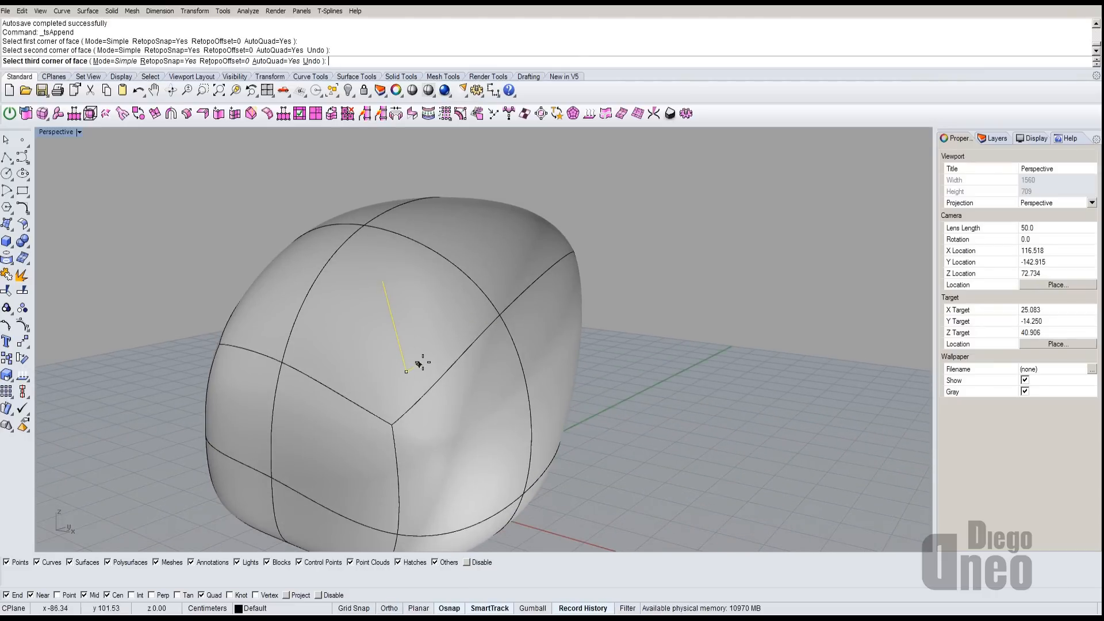
left_click(463, 320)
left_click(430, 261)
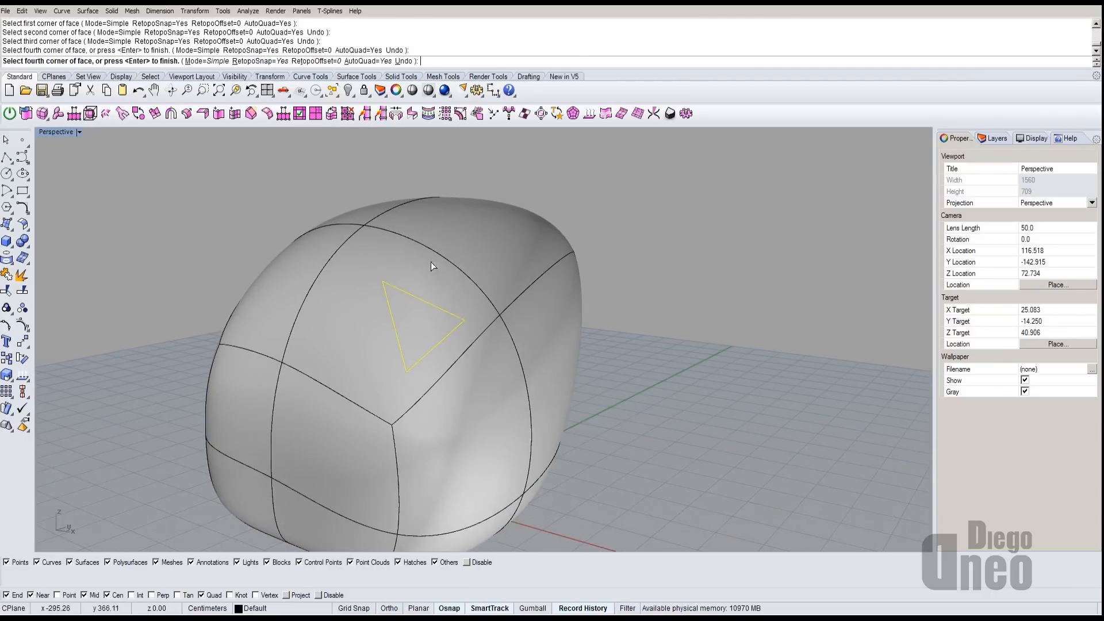
- Append a second four-cornered face on the form's surface, sharing the lower edge of the first appended face
right_click_drag(401, 278, 413, 297)
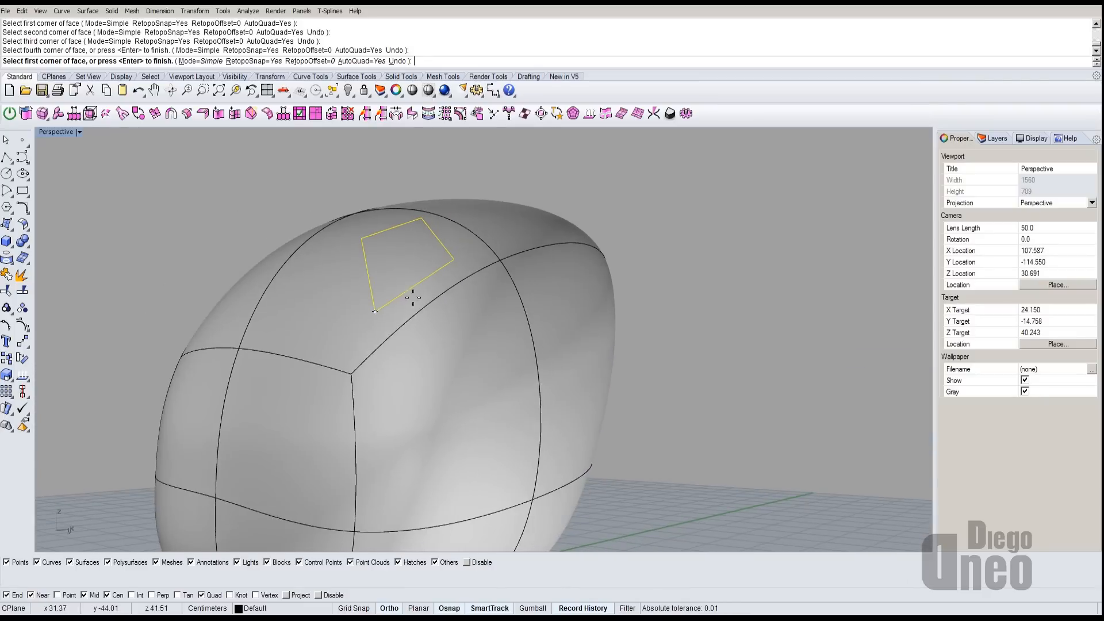
scroll(375, 313, "up", 2)
left_click(374, 311)
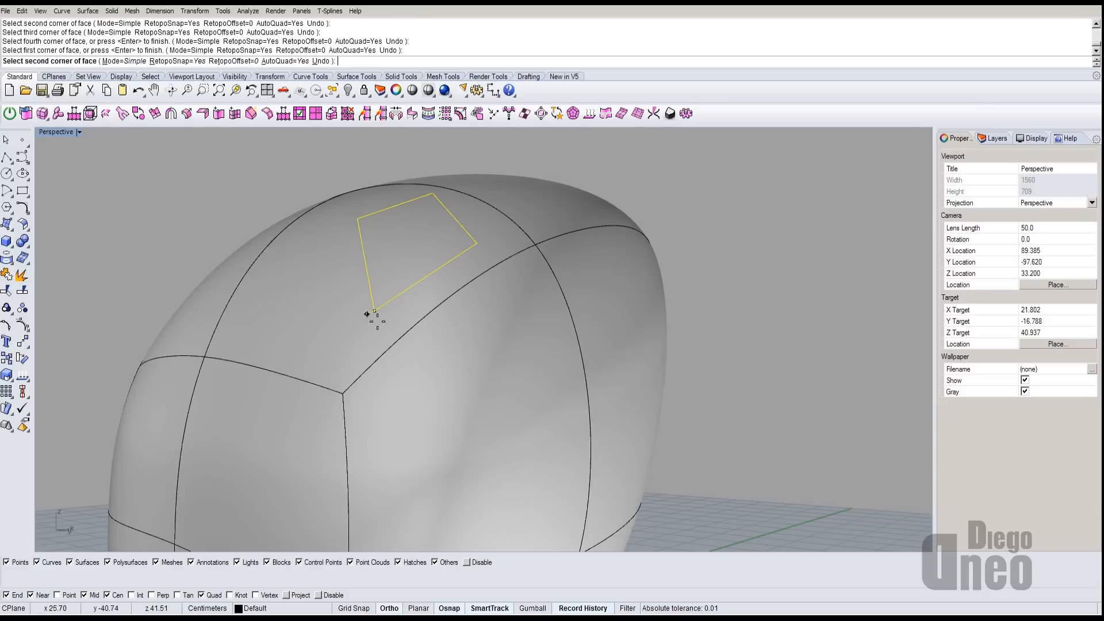
left_click(381, 413)
right_click_drag(489, 357, 433, 263)
left_click(431, 386)
left_click(351, 304)
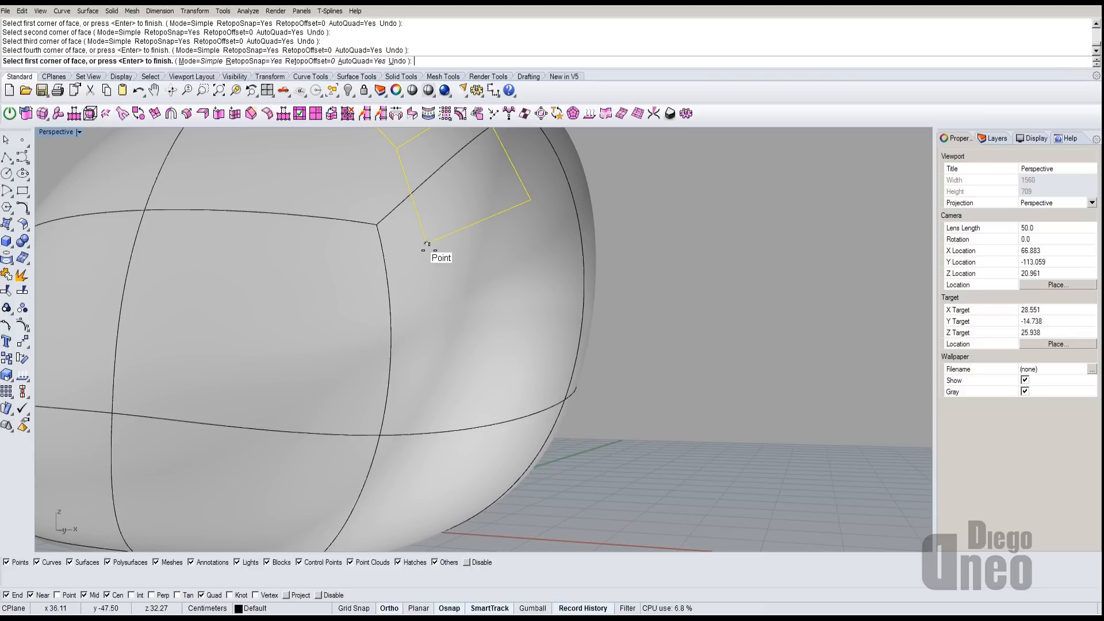
- Append a third four-cornered face that continues down the form from the second one, and finish the Append command
left_click(427, 244)
right_click_drag(456, 364, 348, 362)
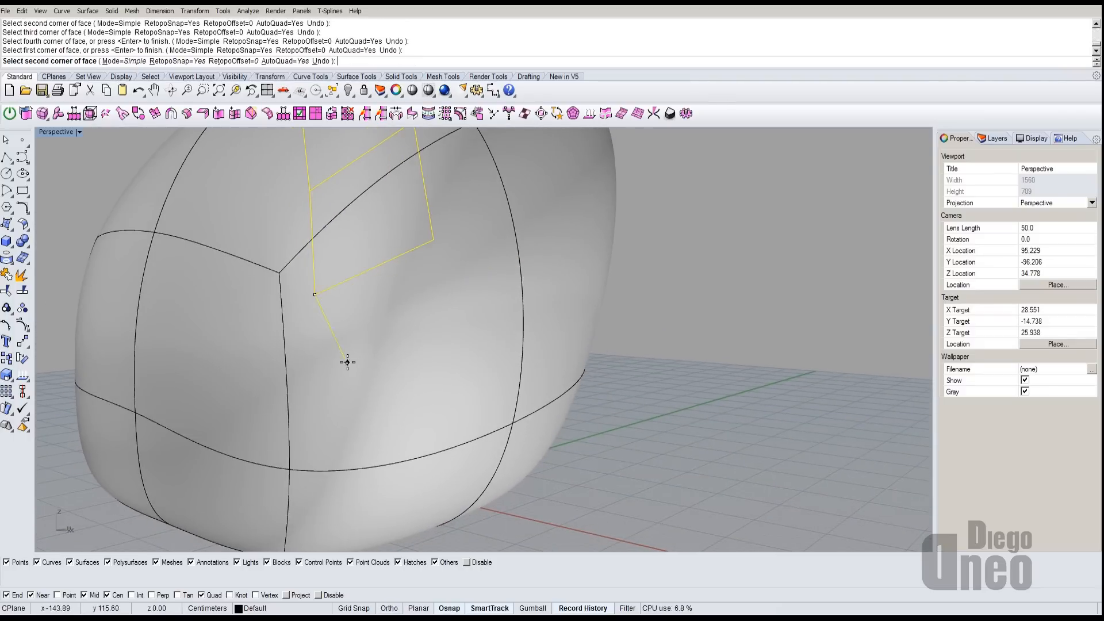
left_click(315, 408)
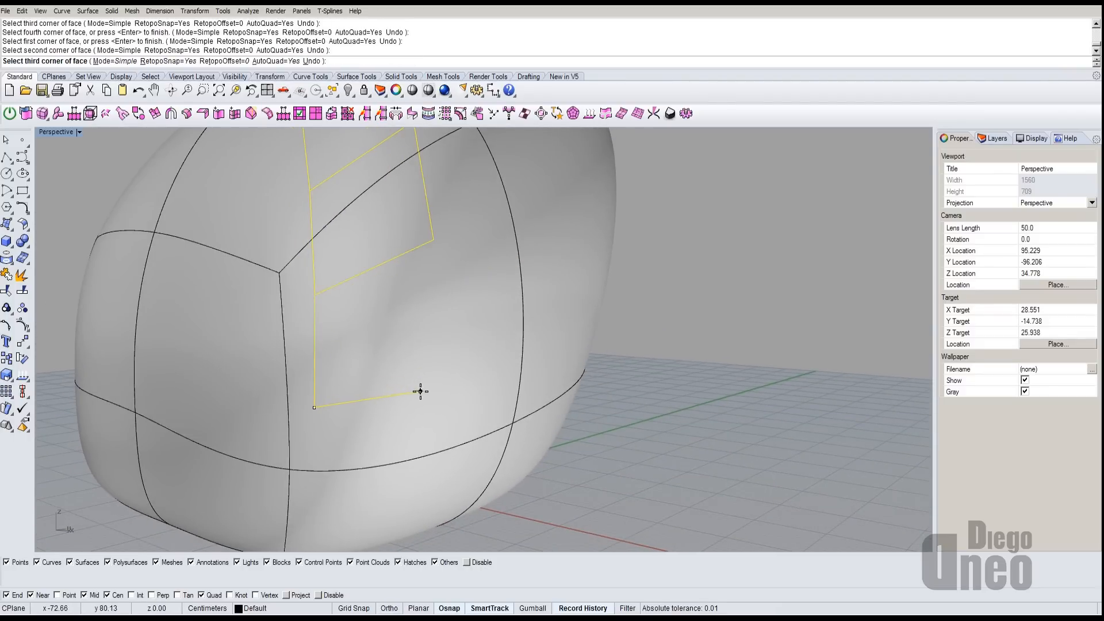
left_click(420, 391)
right_click_drag(420, 391, 400, 363)
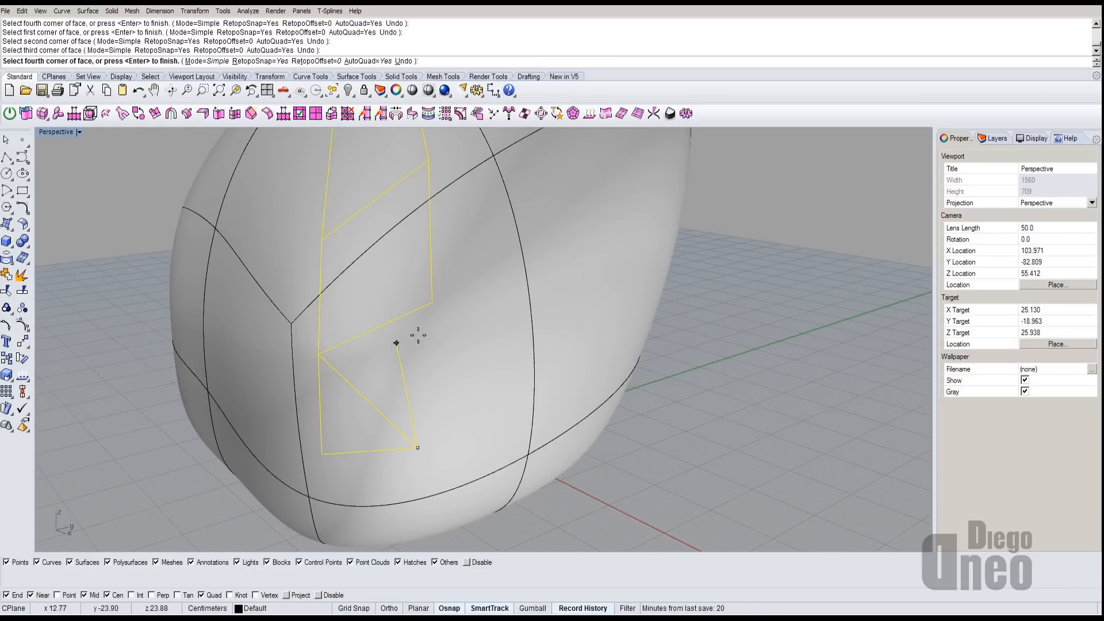
left_click(432, 312)
right_click_drag(432, 313, 455, 379)
key("Return")
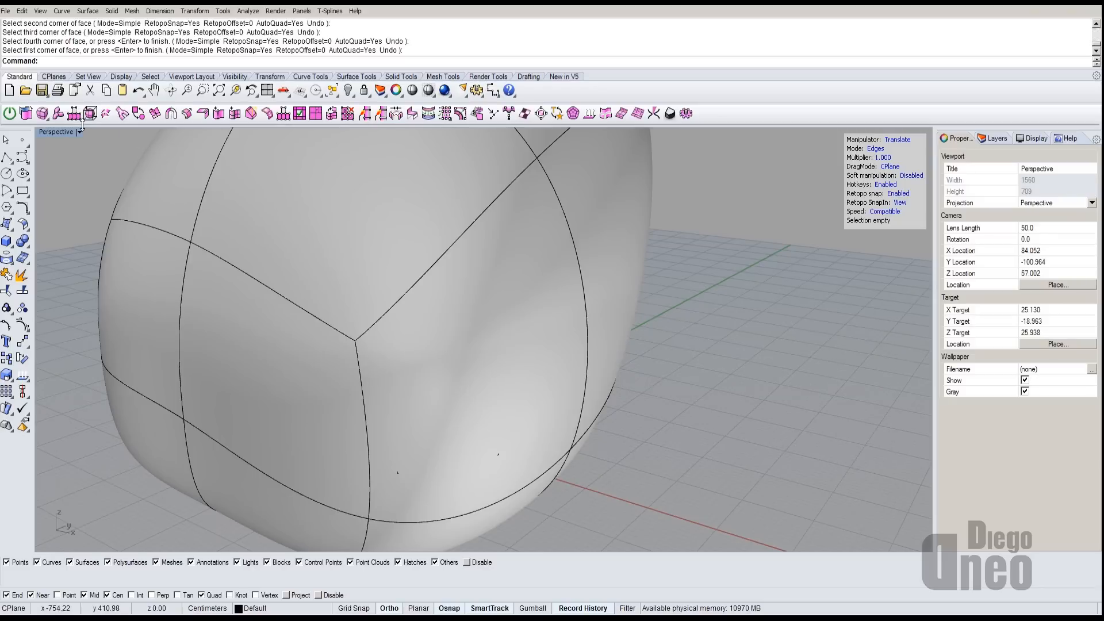
- Set the perspective view's display mode to Ghosted and select an inner edge of the appended strip
left_click(67, 133)
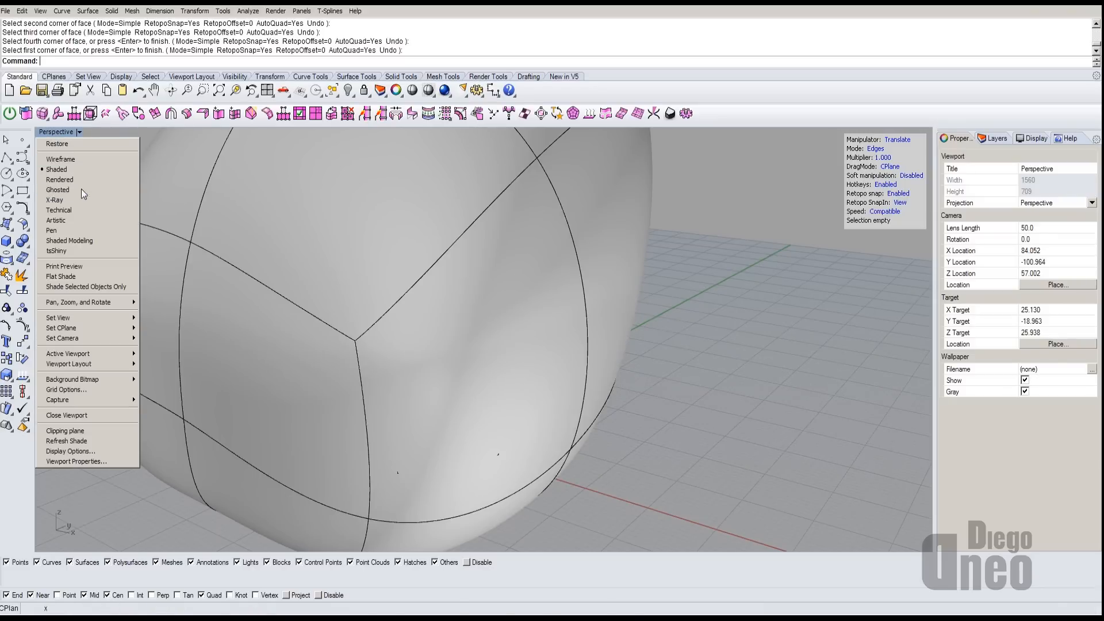
left_click(58, 190)
right_click_drag(406, 276, 453, 283)
left_click(465, 273)
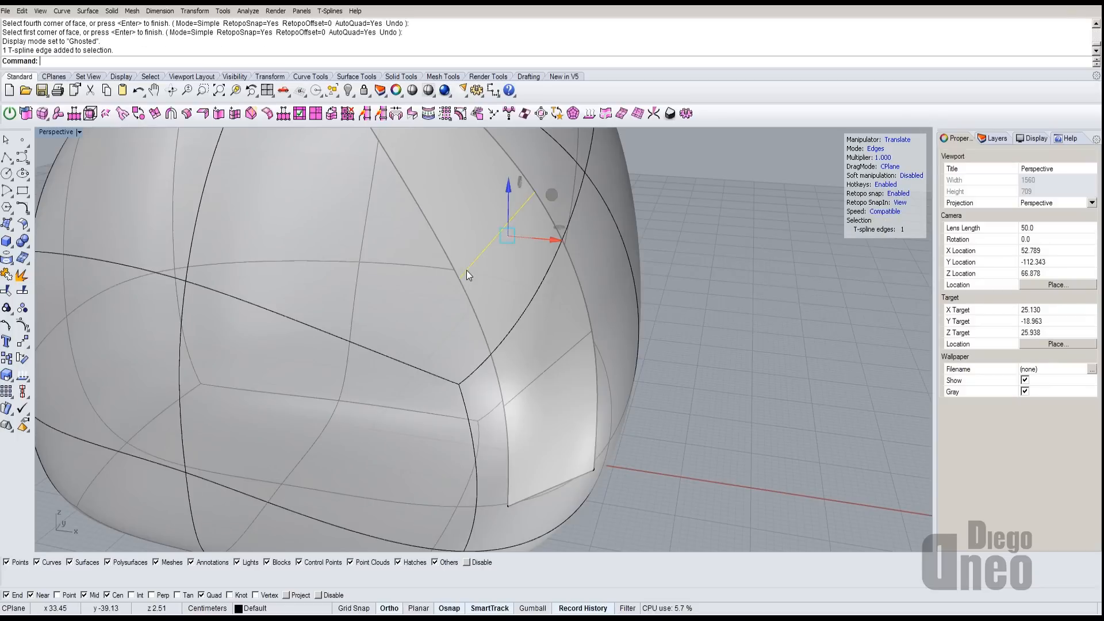
right_click_drag(413, 322, 424, 315)
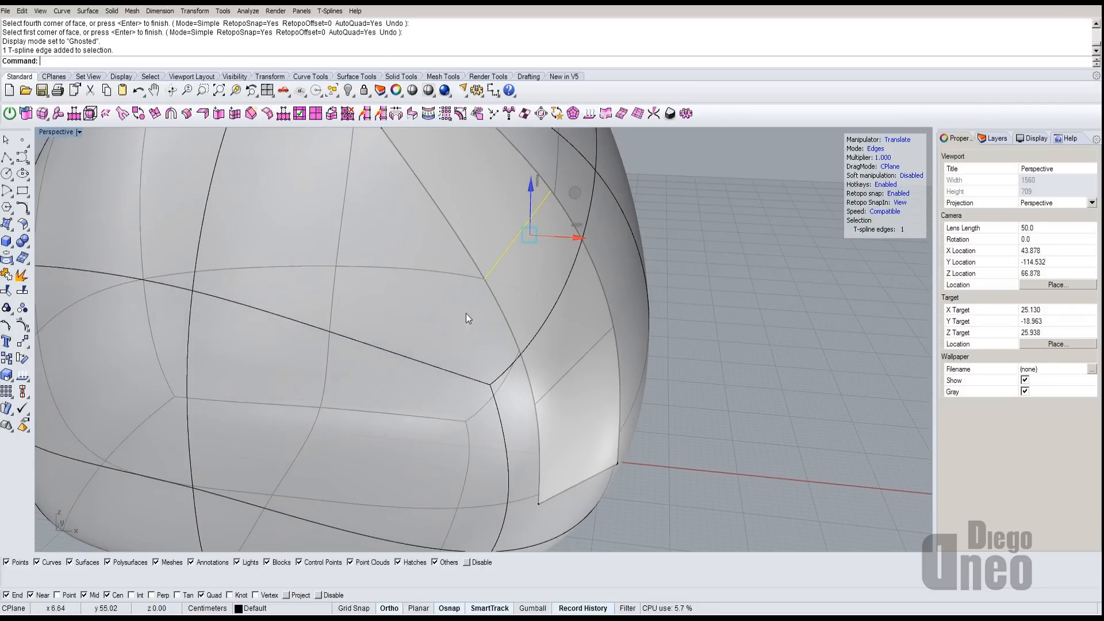
- Select the whole appended strip as an object and examine how it follows the form's surface
key("f")
left_click(513, 243)
left_click(557, 280)
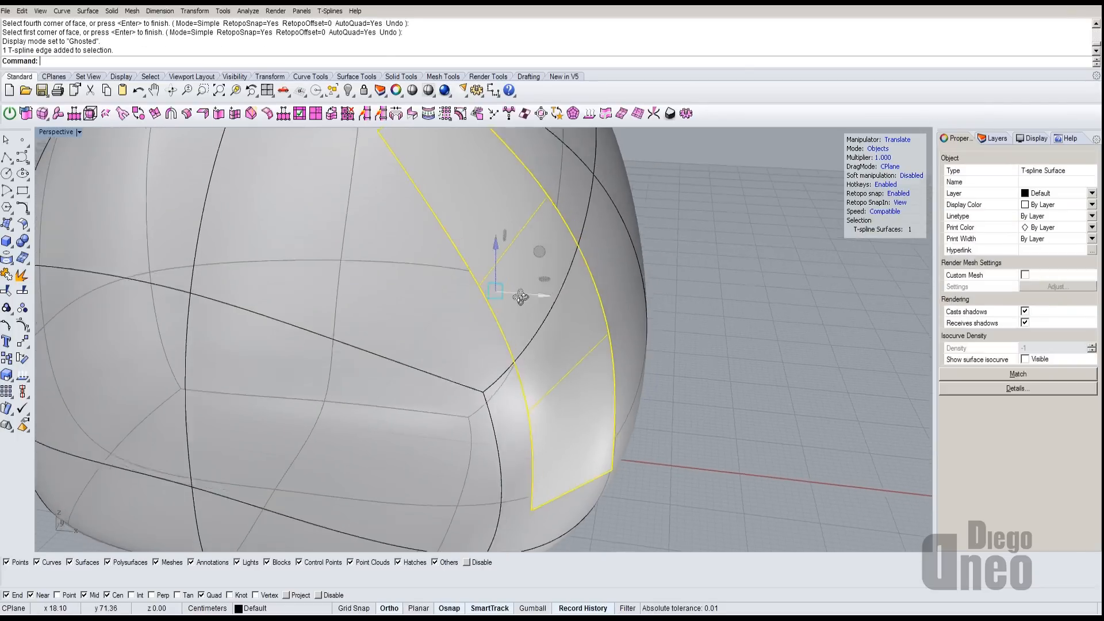
right_click_drag(558, 285, 522, 322)
- Check the Append command's retopo options and the Retopo SnapIn setting, and disable retopo snap
left_click(284, 114)
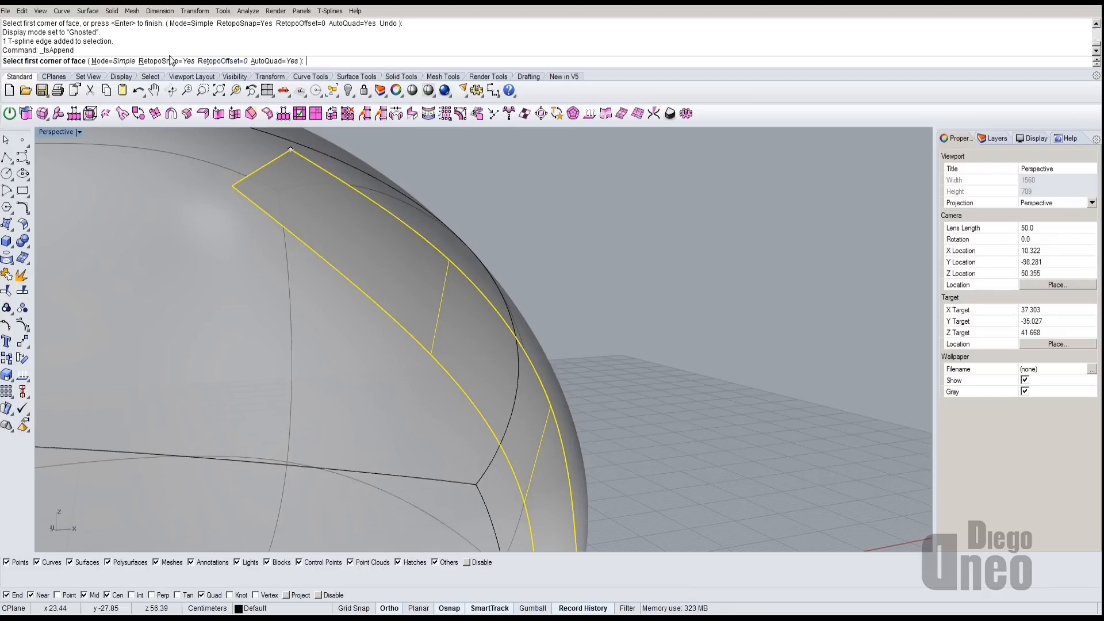
key("Return")
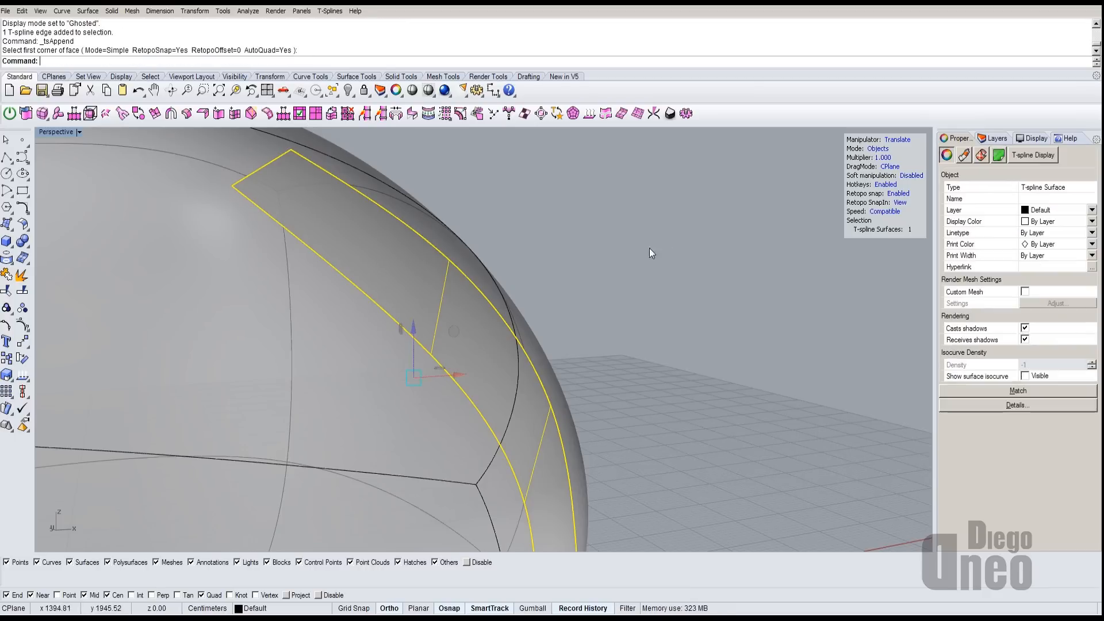
right_click_drag(650, 247, 916, 219)
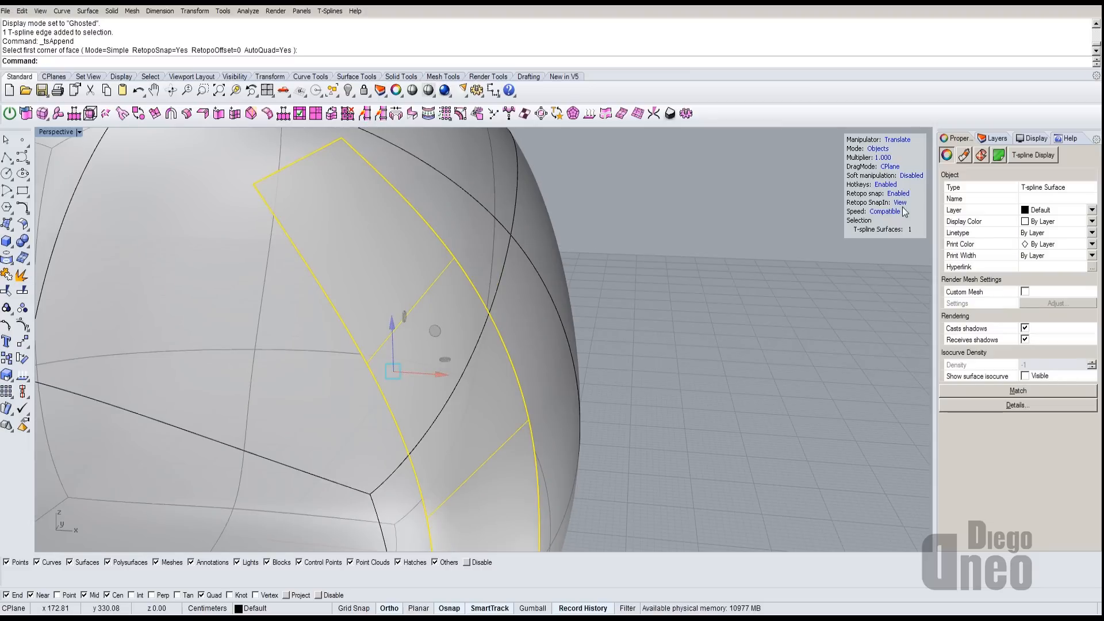
left_click(901, 204)
left_click(900, 202)
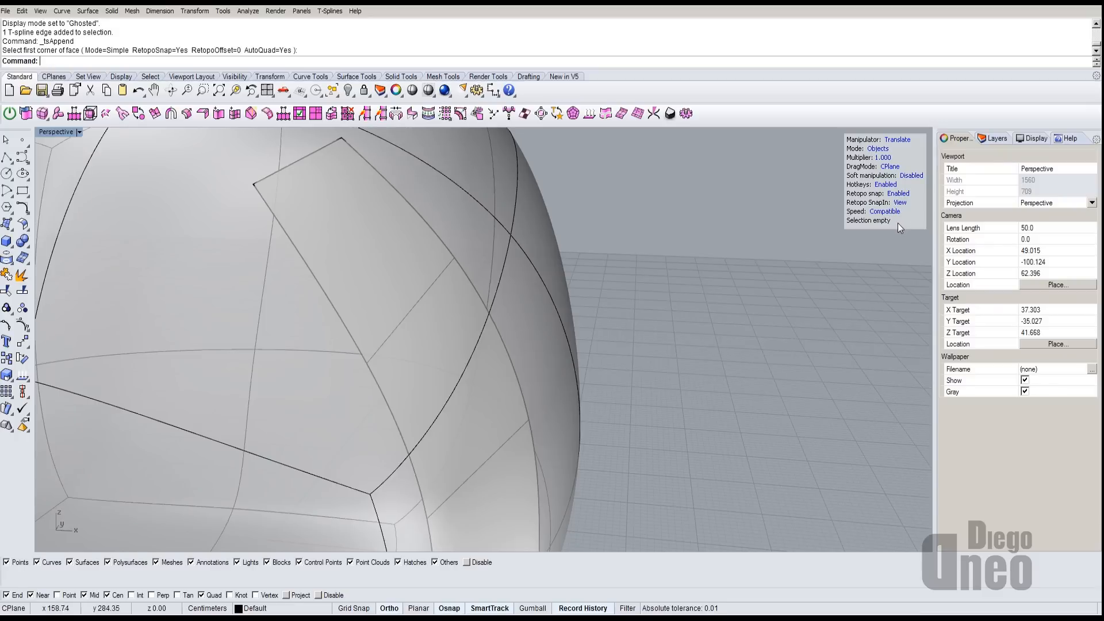
left_click(900, 193)
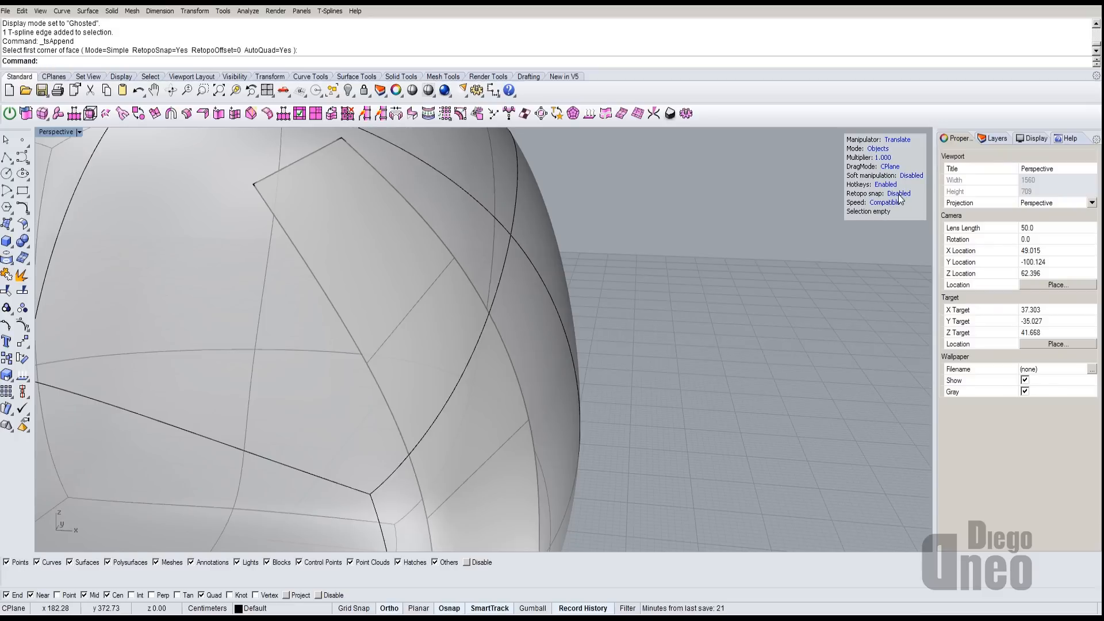
- Delete the appended strip, leaving only the T-spline form in the view
scroll(523, 330, "down", 5)
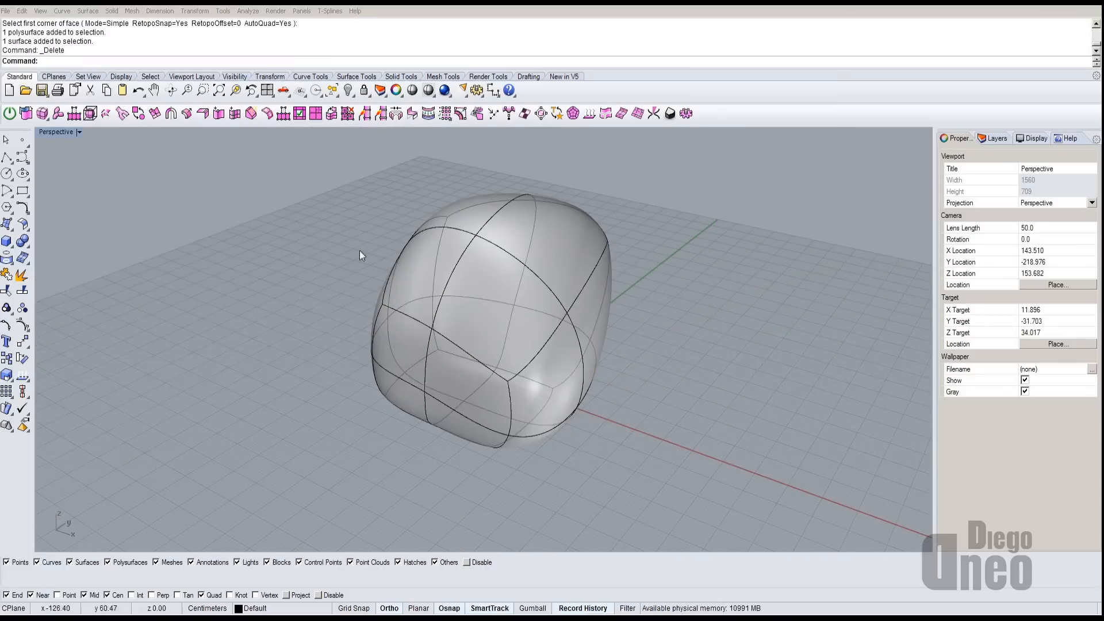
scroll(472, 372, "up", 5)
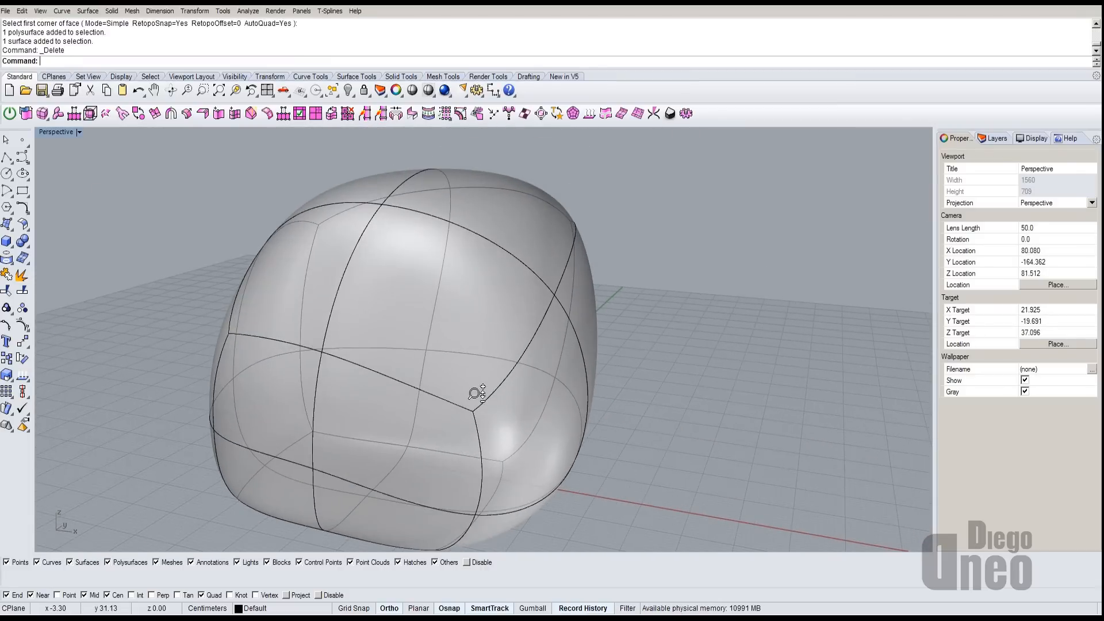
scroll(475, 393, "down", 5)
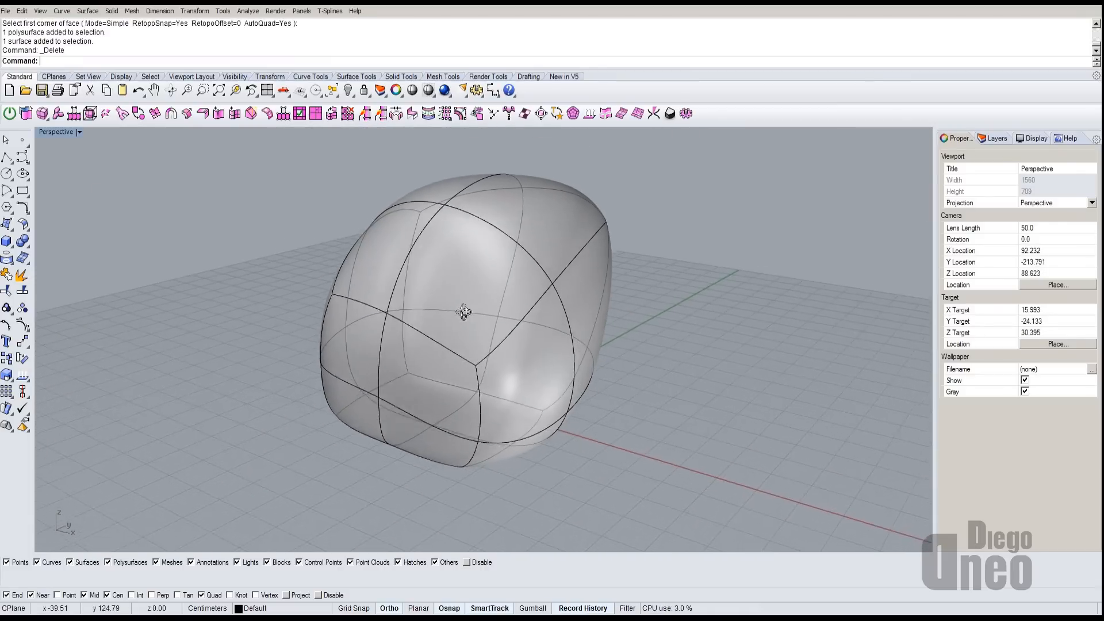
right_click_drag(464, 312, 370, 349)
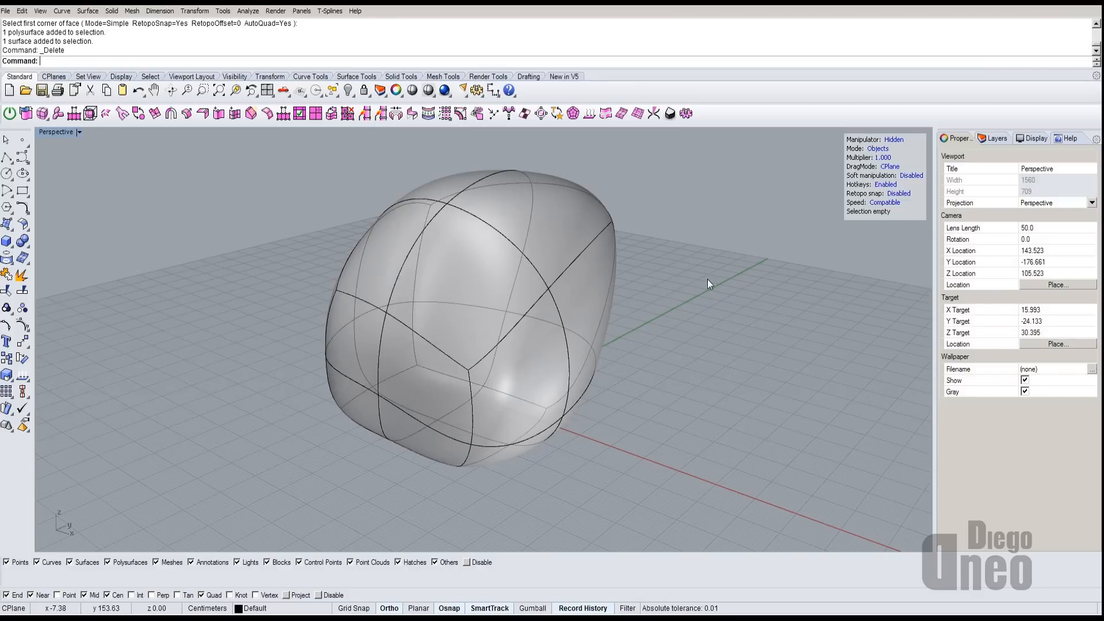
right_click_drag(545, 300, 585, 302)
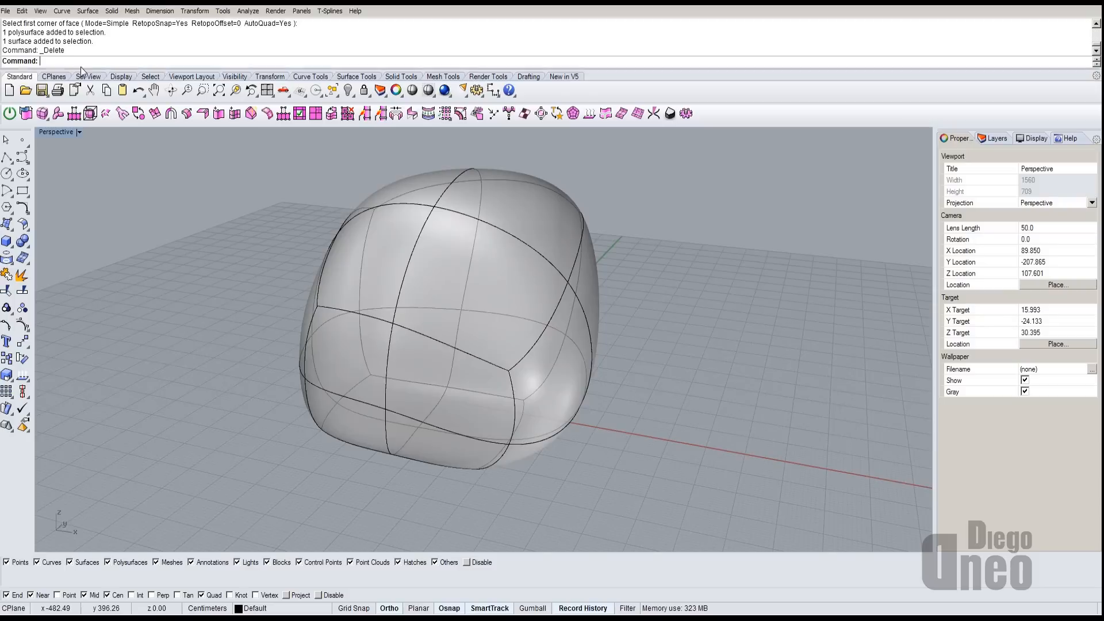
right_click(53, 64)
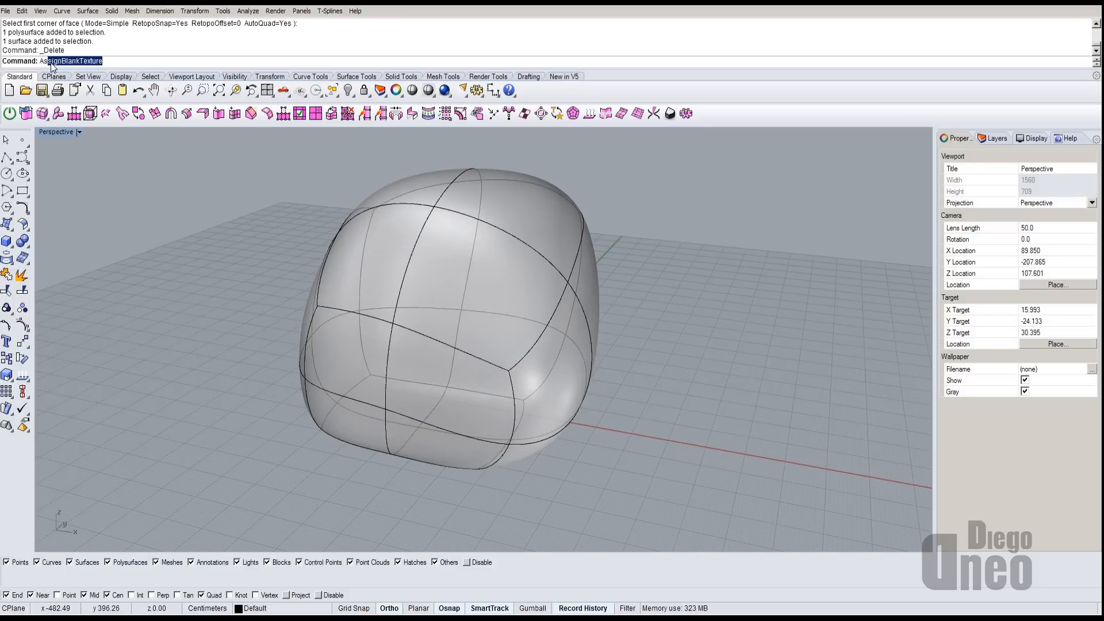
key("Escape")
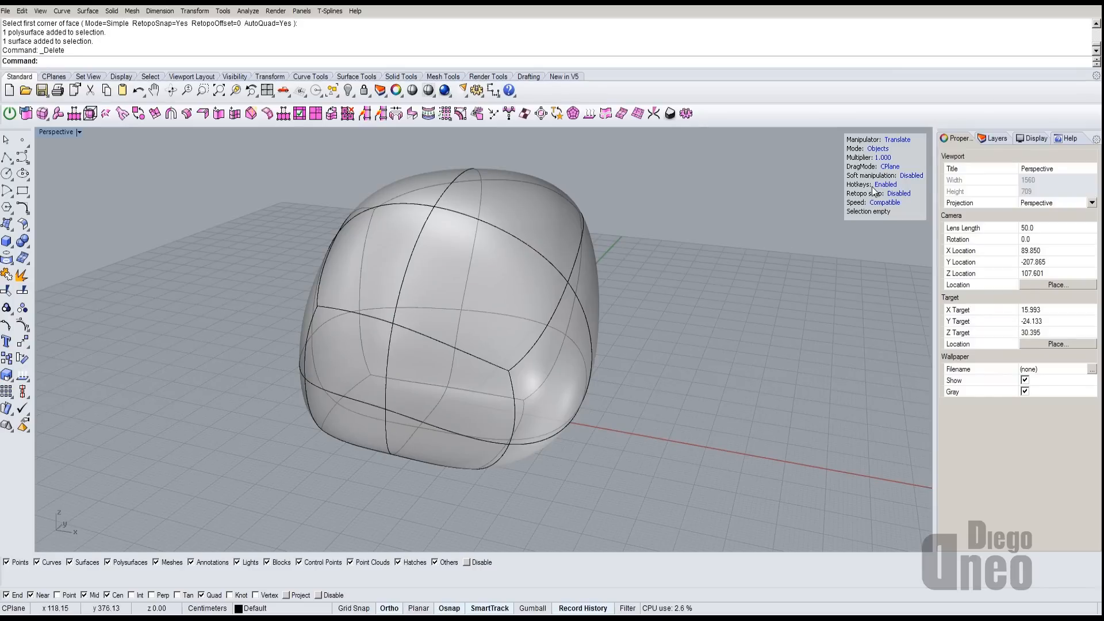
mouse_move(748, 247)
right_mouse_down()
mouse_move(705, 266)
mouse_move(760, 240)
mouse_move(748, 242)
right_mouse_up()
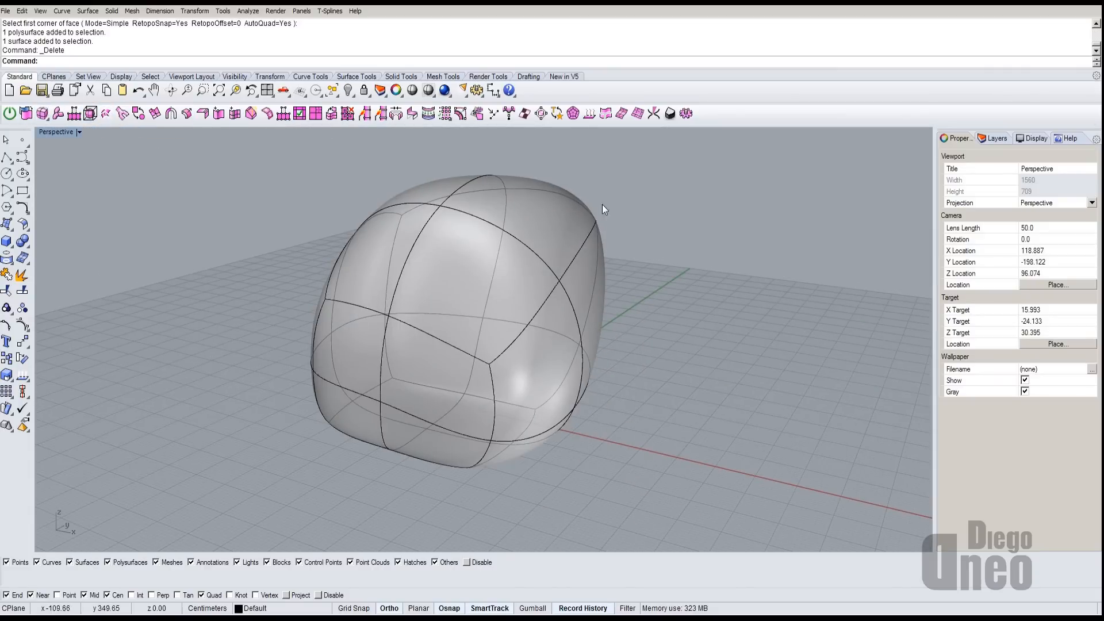
right_click_drag(763, 289, 684, 275)
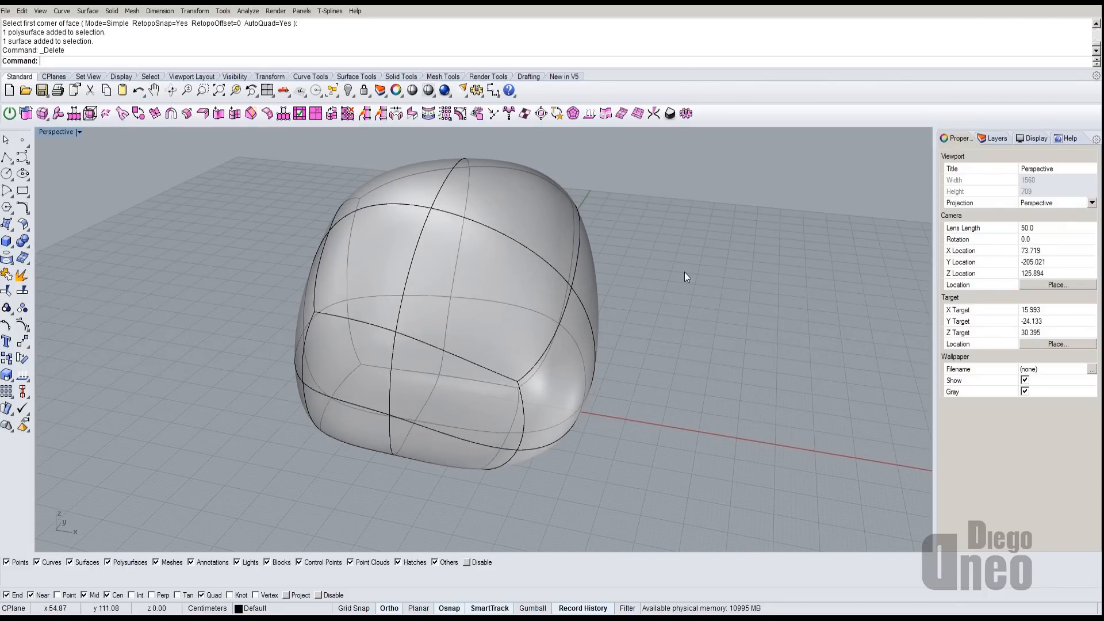